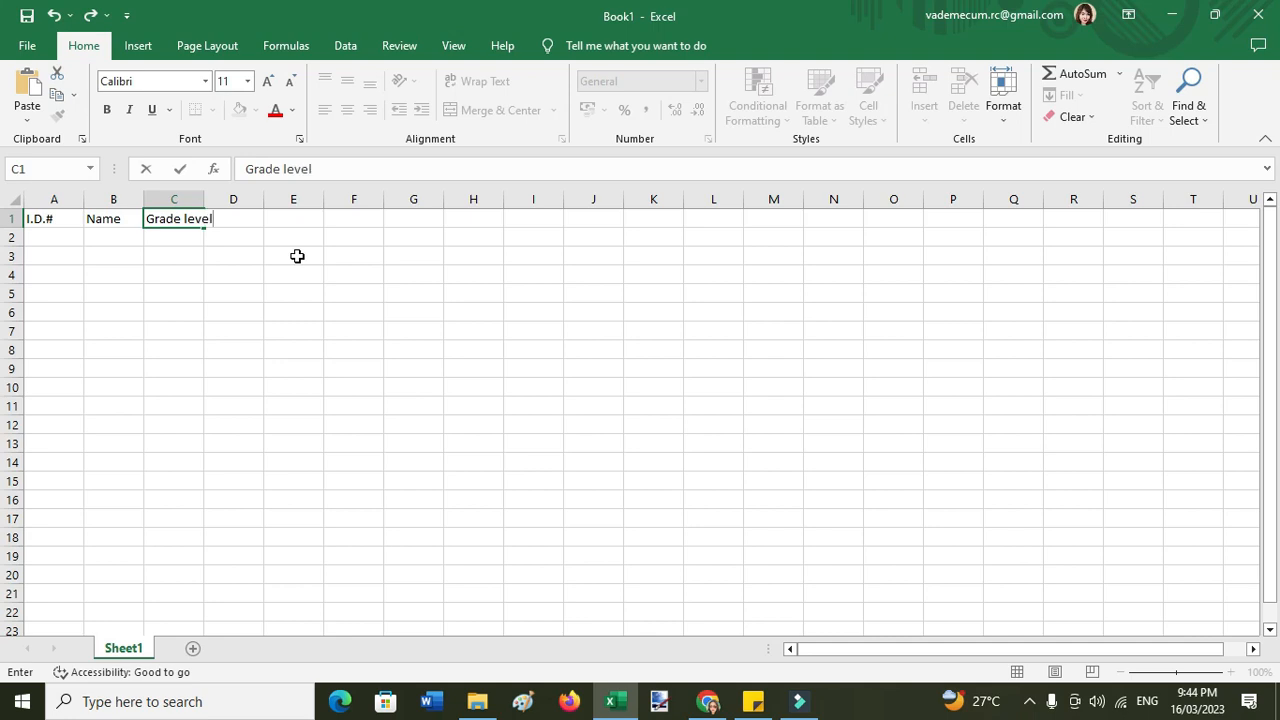
# - Add the Section header in D1 and the IDs 201 through 205 in A2:A6
pyautogui.click(246, 217)
pyautogui.write('Se')
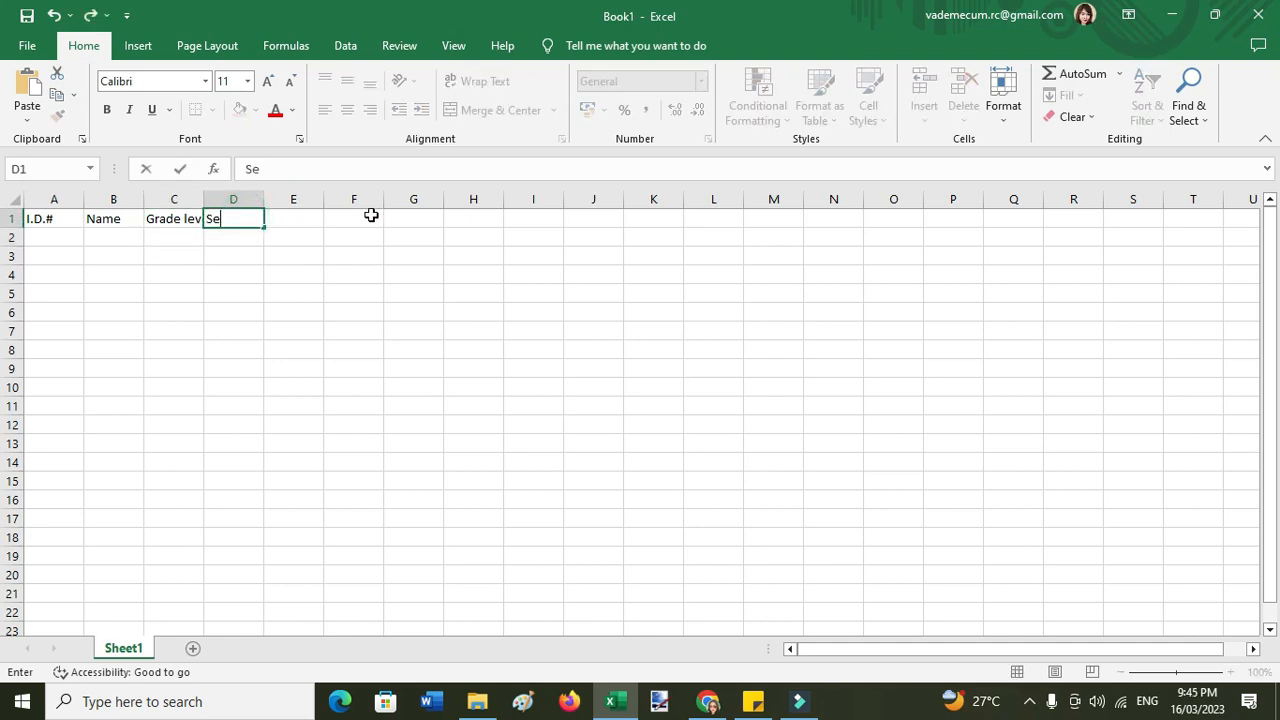
pyautogui.press('Return')
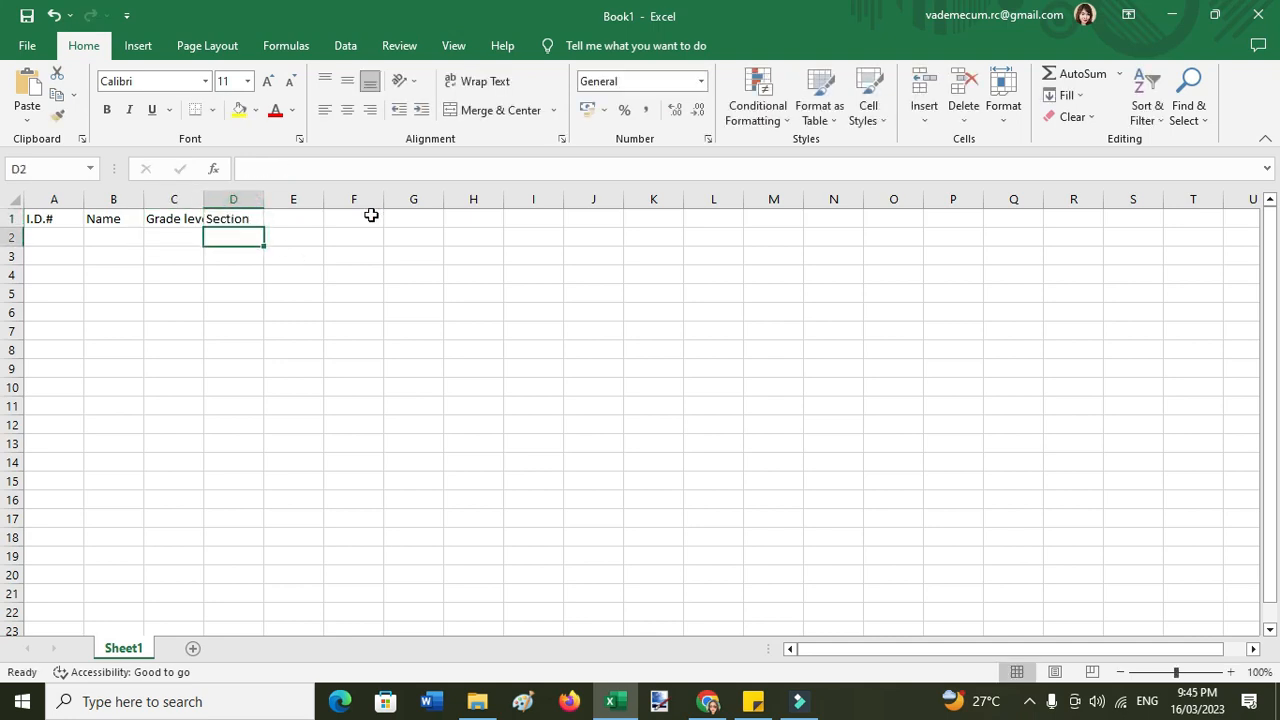
pyautogui.click(53, 240)
pyautogui.write('201')
pyautogui.press('Return')
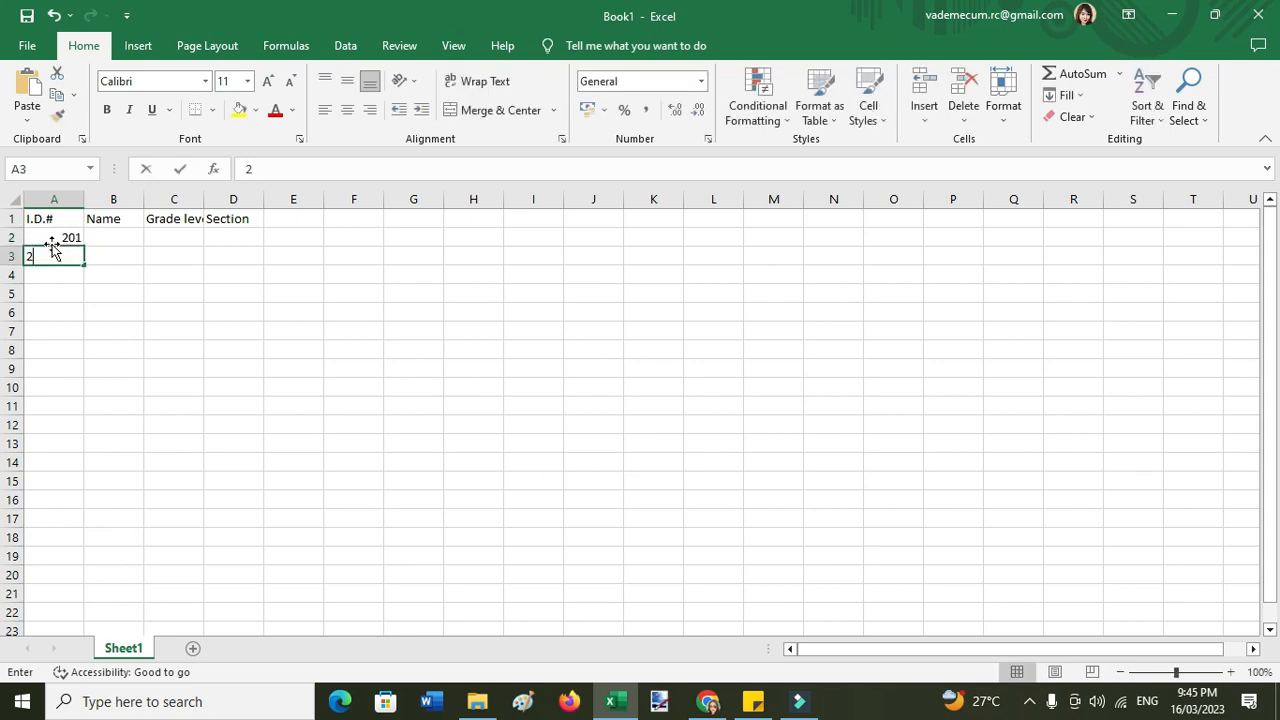
pyautogui.write('202')
pyautogui.press('Return')
pyautogui.write('203')
pyautogui.press('Return')
pyautogui.write('204')
pyautogui.press('Return')
pyautogui.write('205')
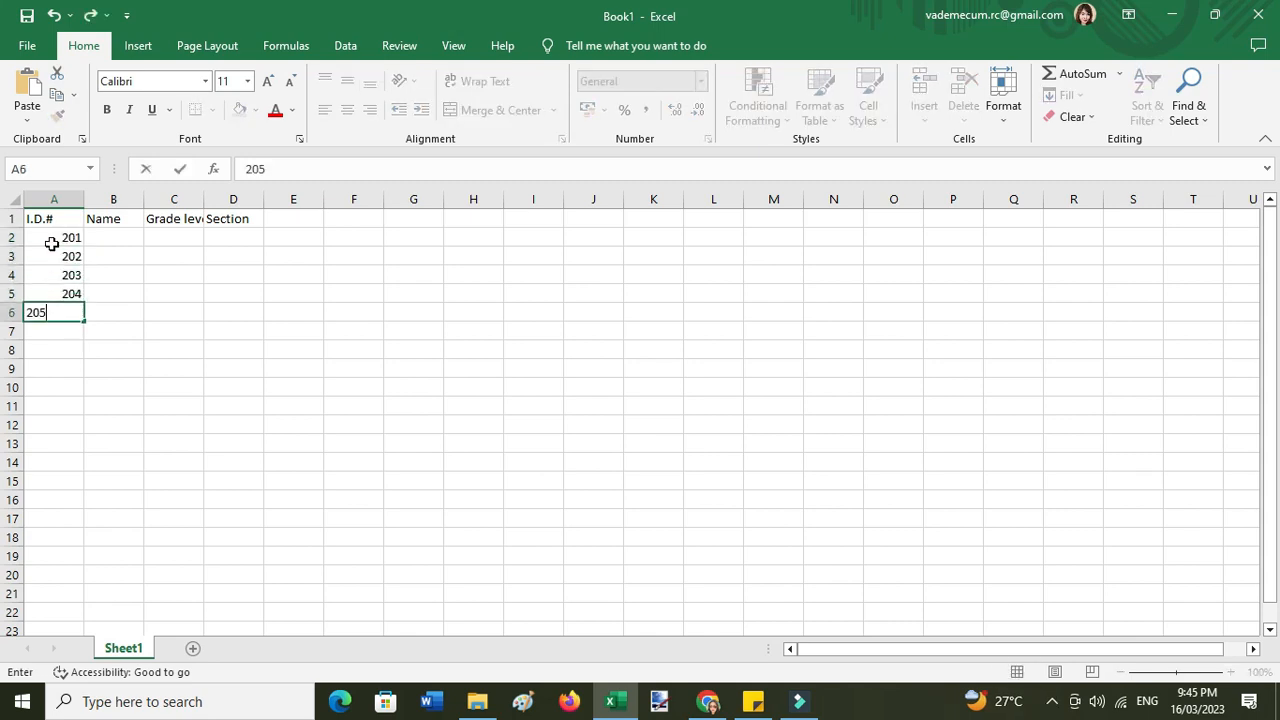
pyautogui.press('Return')
# - Enter the five student names down column B, from B2 to B6
pyautogui.click(124, 241)
pyautogui.write('Pasuca')
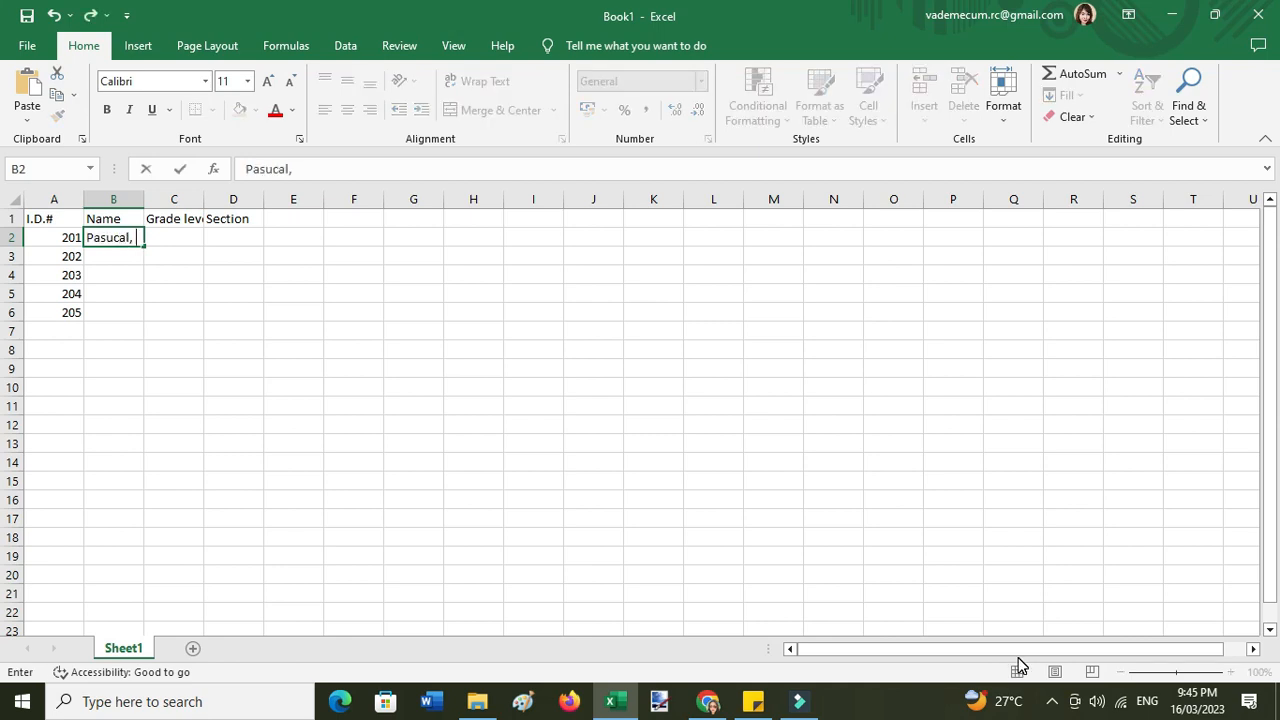
pyautogui.press('Return')
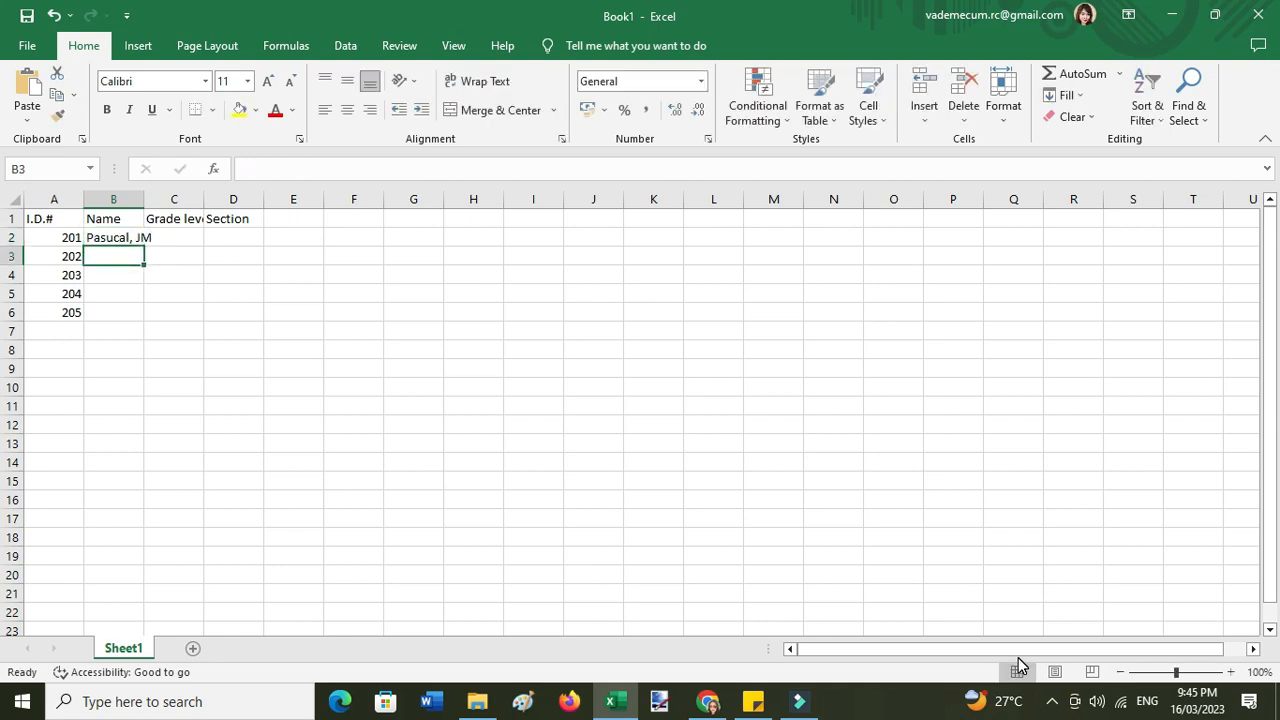
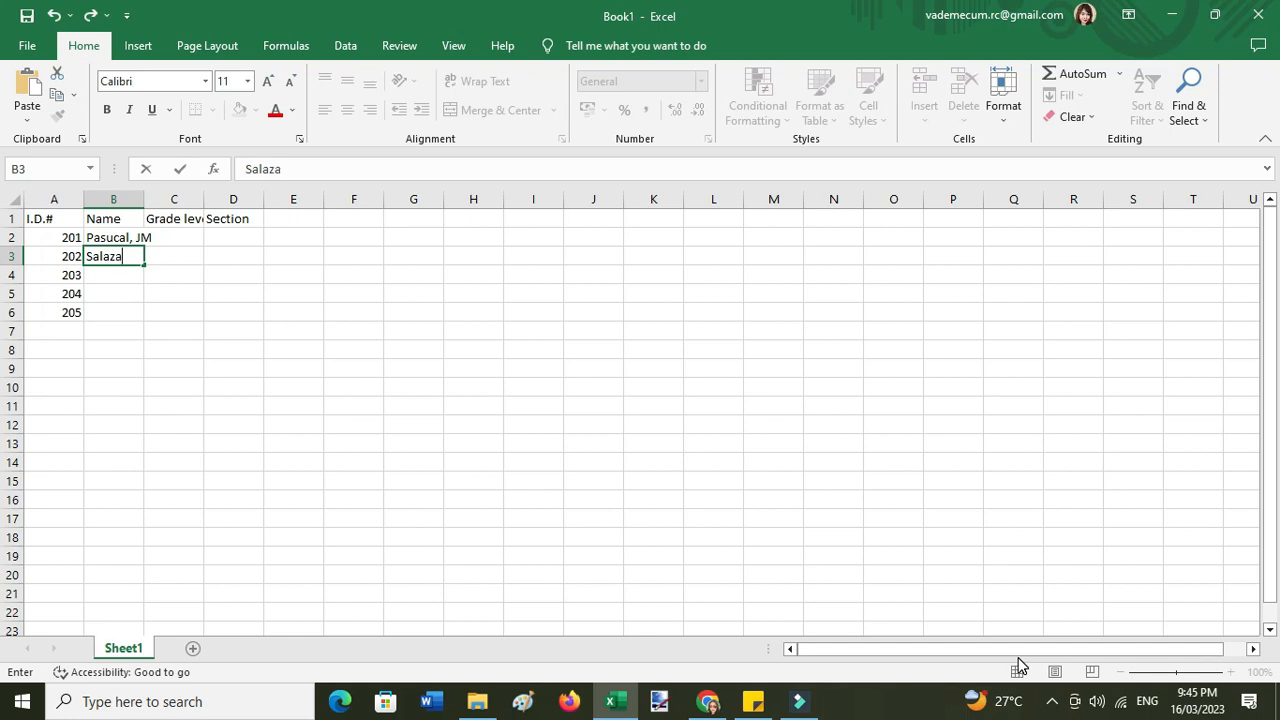
pyautogui.press('Return')
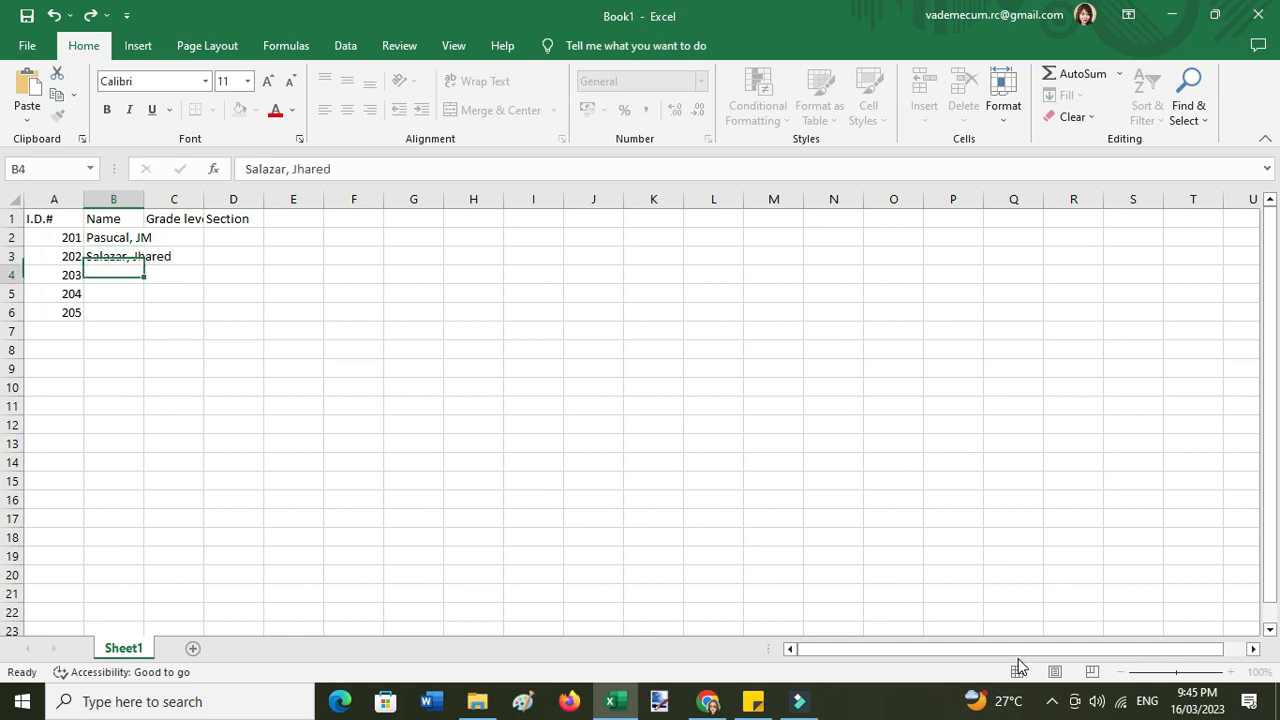
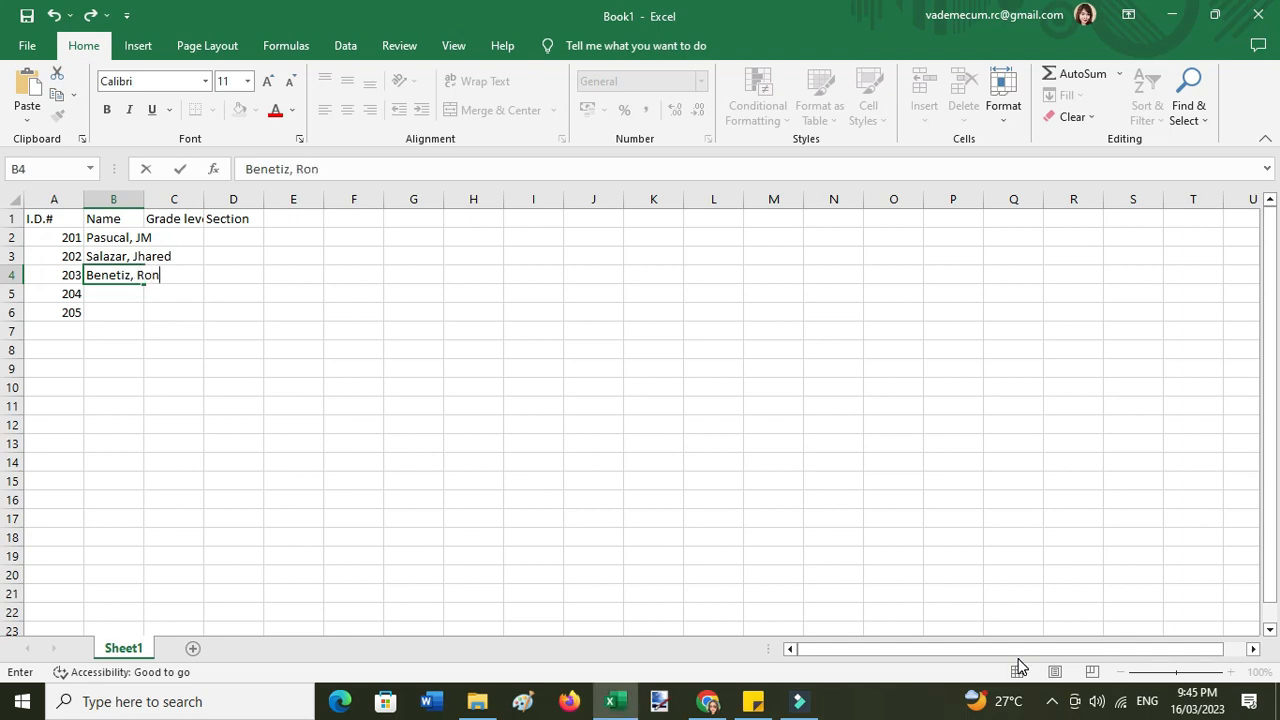
pyautogui.press('Return')
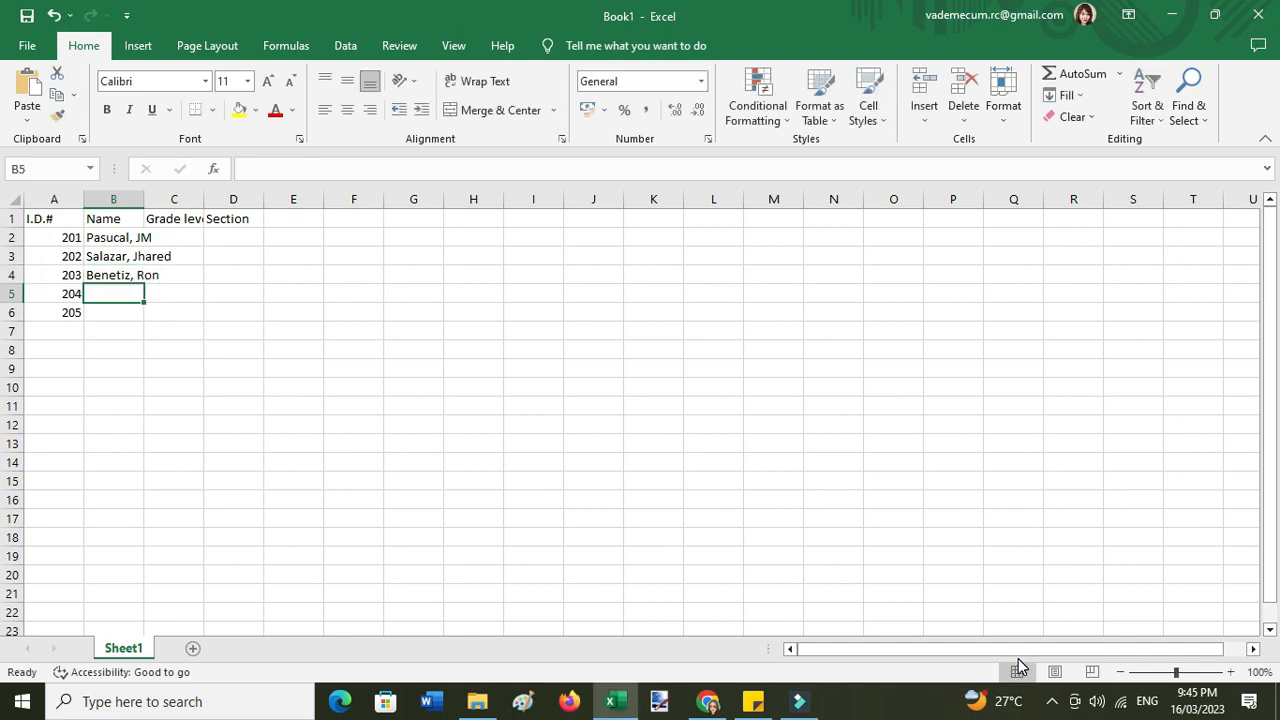
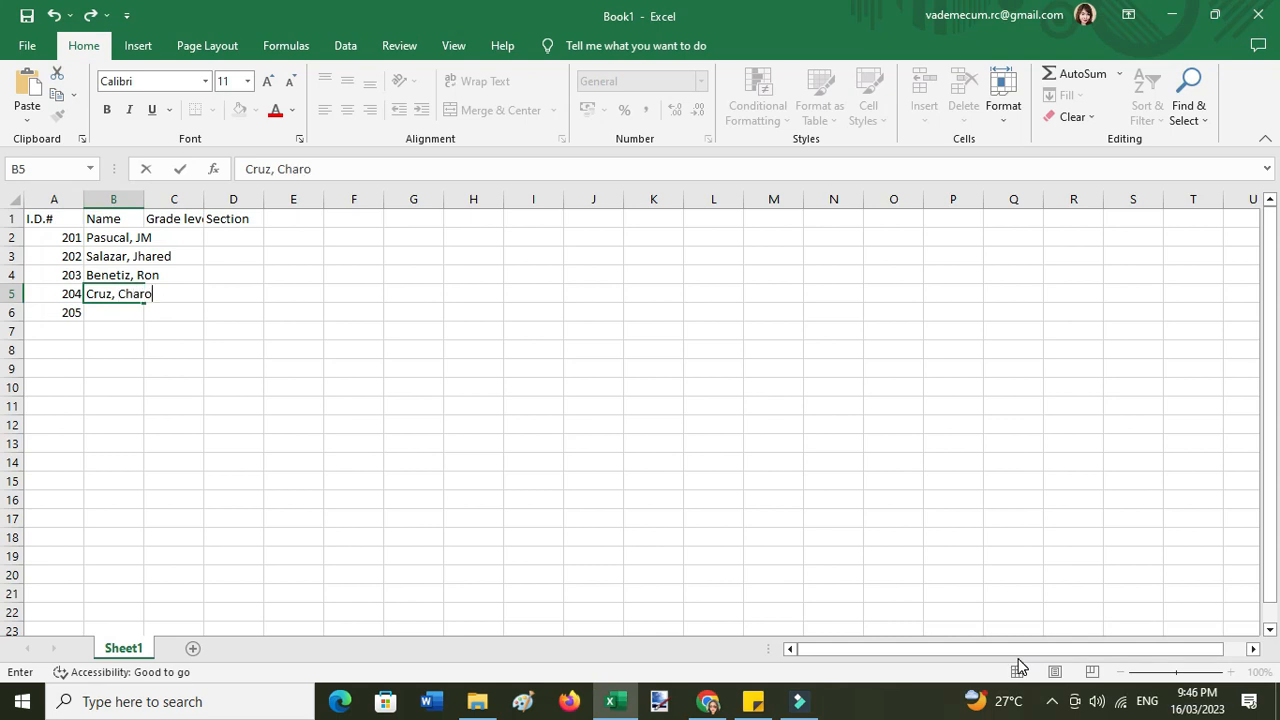
pyautogui.press('Return')
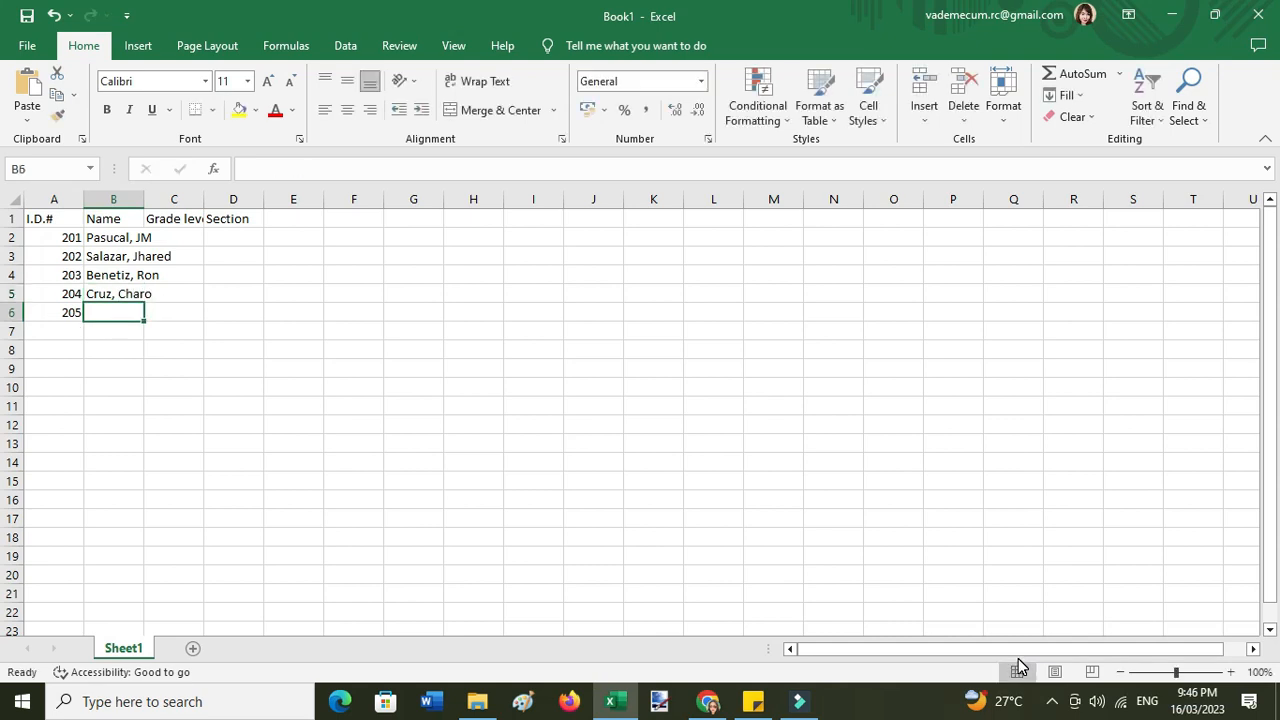
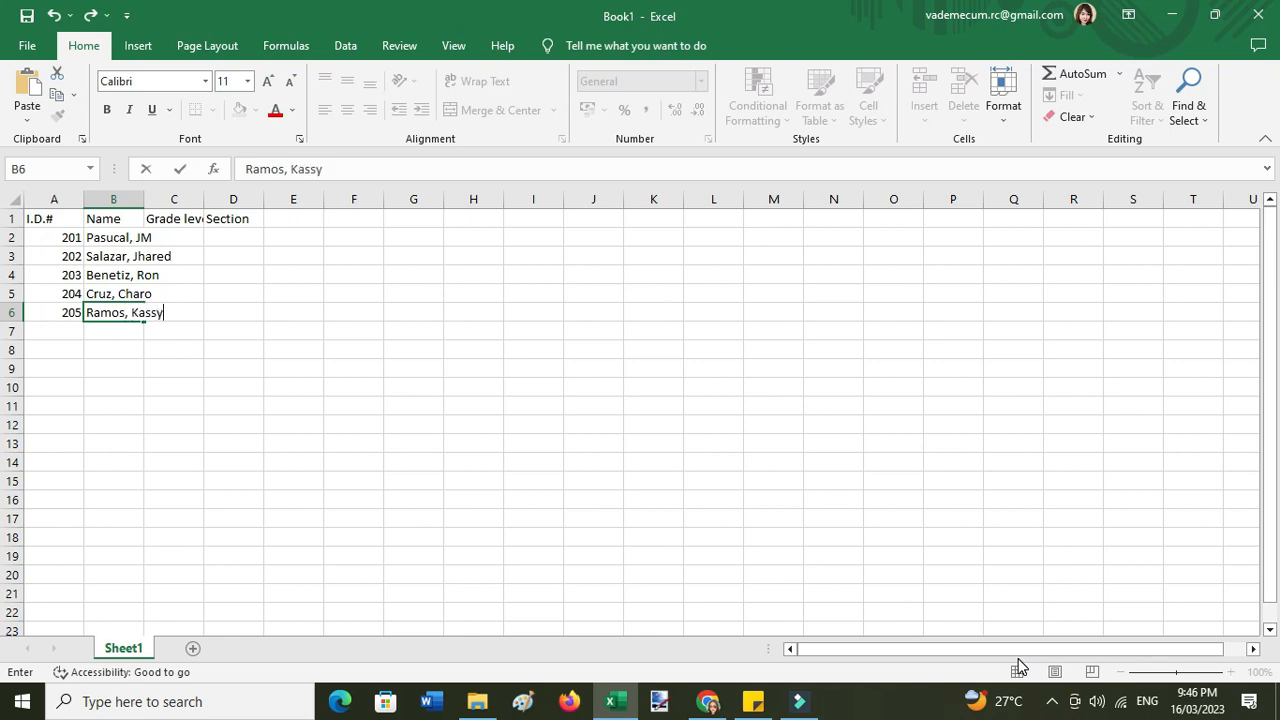
pyautogui.press('Return')
# - AutoFit the Name and Grade level columns to their contents
pyautogui.doubleClick(144, 198)
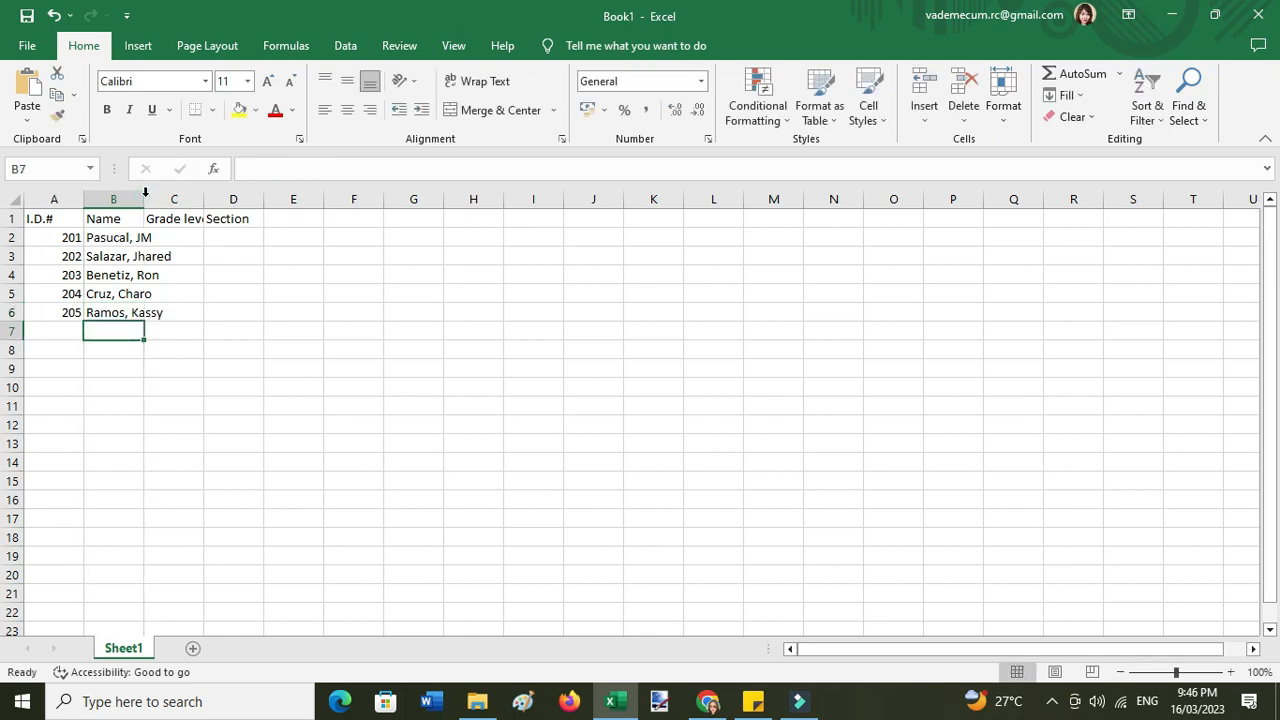
pyautogui.doubleClick(238, 198)
pyautogui.click(365, 293)
# - Apply All Borders to the student table A1:D6
pyautogui.moveTo(31, 216); pyautogui.dragTo(292, 312)
pyautogui.click(215, 110)
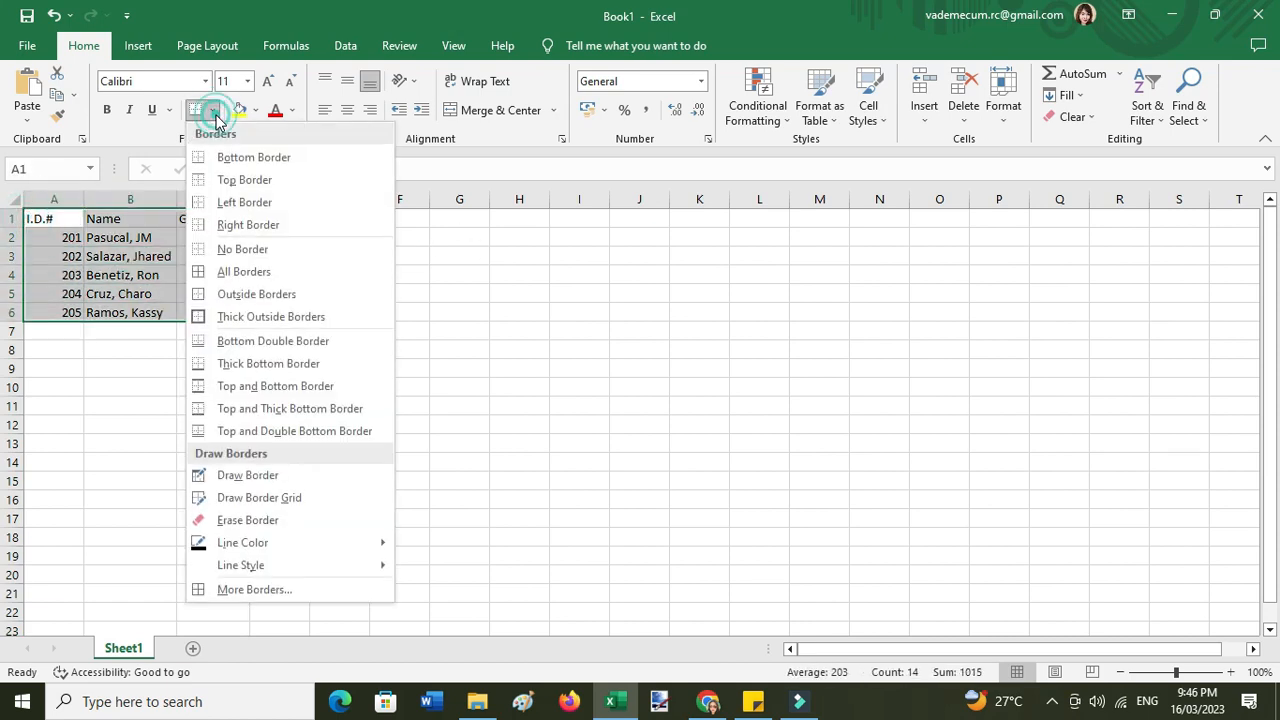
pyautogui.click(200, 270)
pyautogui.click(196, 274)
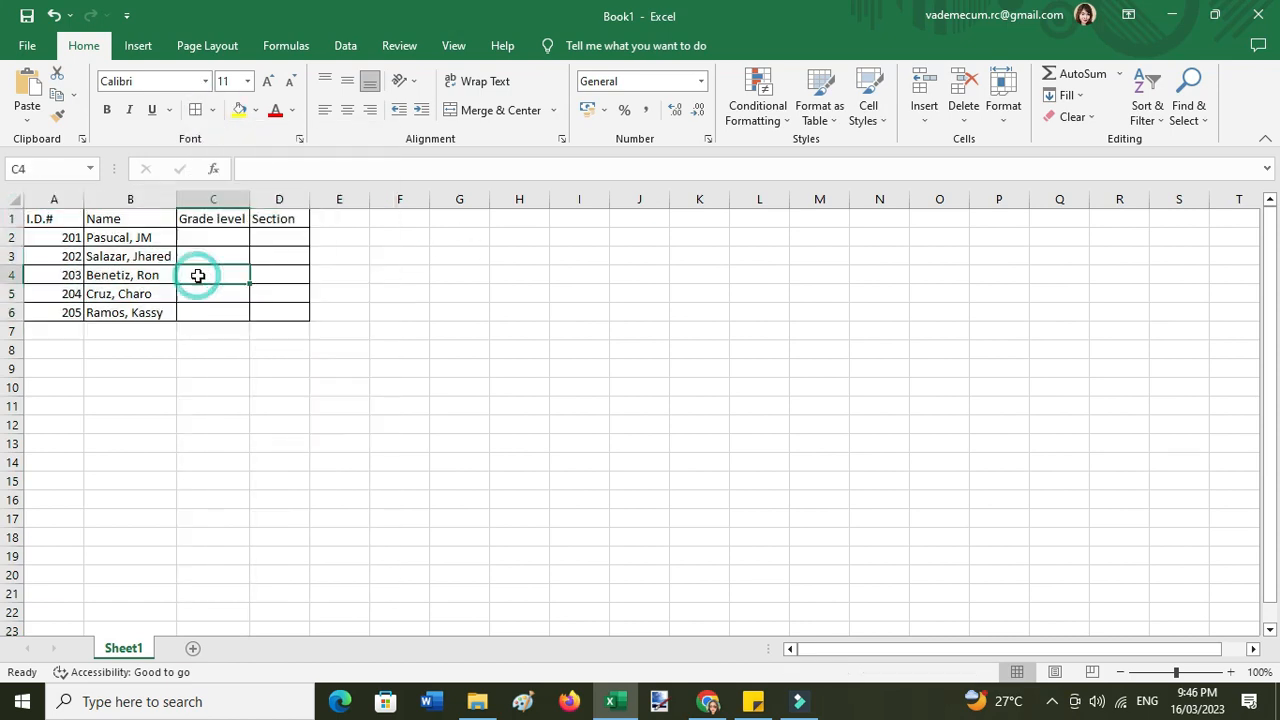
# - Rename Sheet1 to 'Table 1'
pyautogui.rightClick(115, 649)
pyautogui.click(163, 470)
pyautogui.write('Table 1')
pyautogui.press('Return')
# - Duplicate the Table 1 sheet with Create a copy, keeping Table 1 first
pyautogui.rightClick(125, 652)
pyautogui.click(200, 501)
pyautogui.click(128, 605)
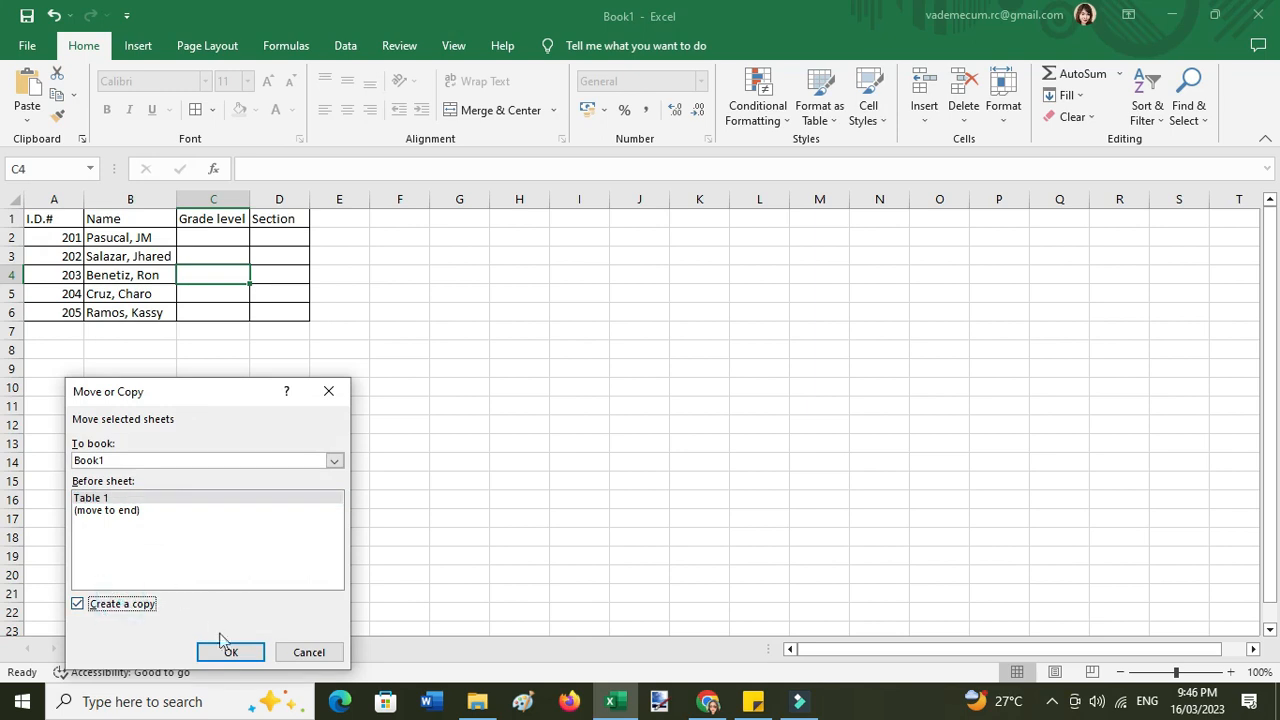
pyautogui.click(214, 650)
pyautogui.moveTo(125, 655)
pyautogui.mouseDown()
pyautogui.moveTo(225, 651)
pyautogui.moveTo(128, 649)
pyautogui.mouseUp()
pyautogui.rightClick(185, 650)
# - Rename the copied sheet 'Table 1 (2)' to 'Table 2'
pyautogui.click(257, 482)
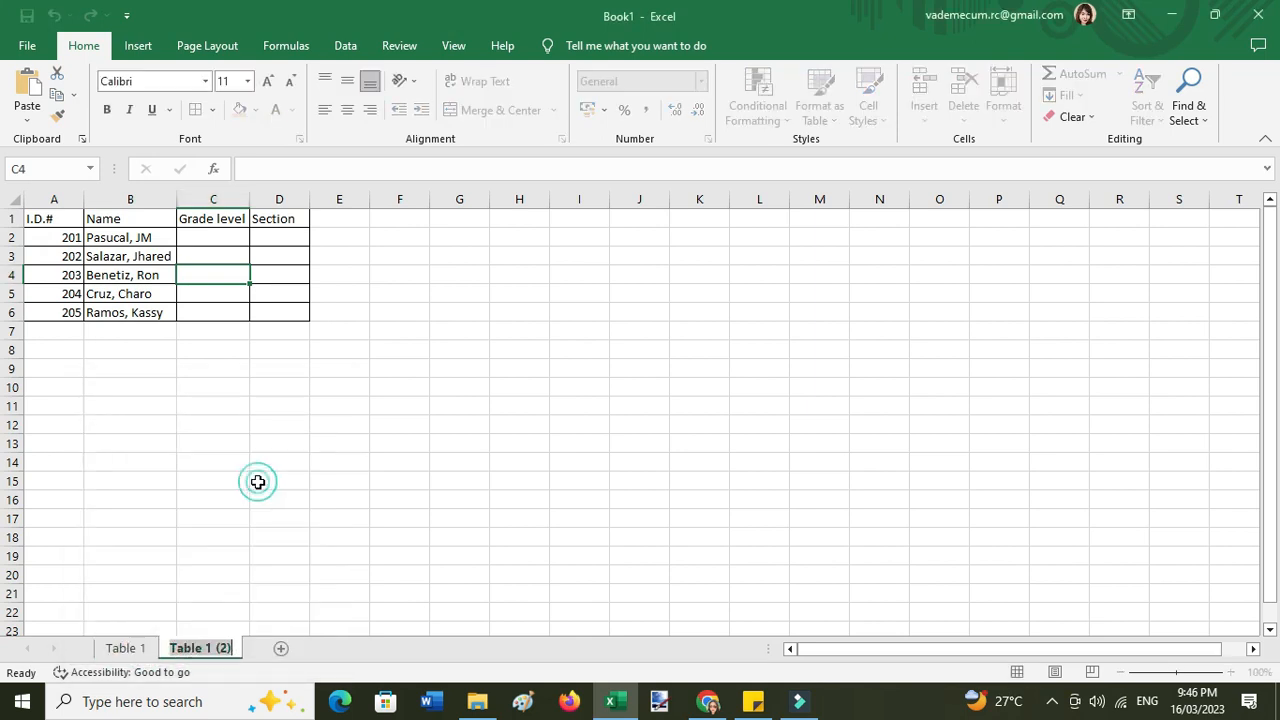
pyautogui.rightClick(232, 649)
pyautogui.click(285, 477)
pyautogui.press('Right')
pyautogui.press('BackSpace')
pyautogui.press('BackSpace')
pyautogui.write('2')
pyautogui.press('Return')
# - Apply All Borders to A1:D6 on the Table 2 sheet
pyautogui.moveTo(40, 220); pyautogui.dragTo(280, 297)
pyautogui.click(280, 297)
pyautogui.click(455, 408)
pyautogui.click(128, 655)
pyautogui.click(192, 651)
pyautogui.moveTo(34, 220); pyautogui.dragTo(294, 317)
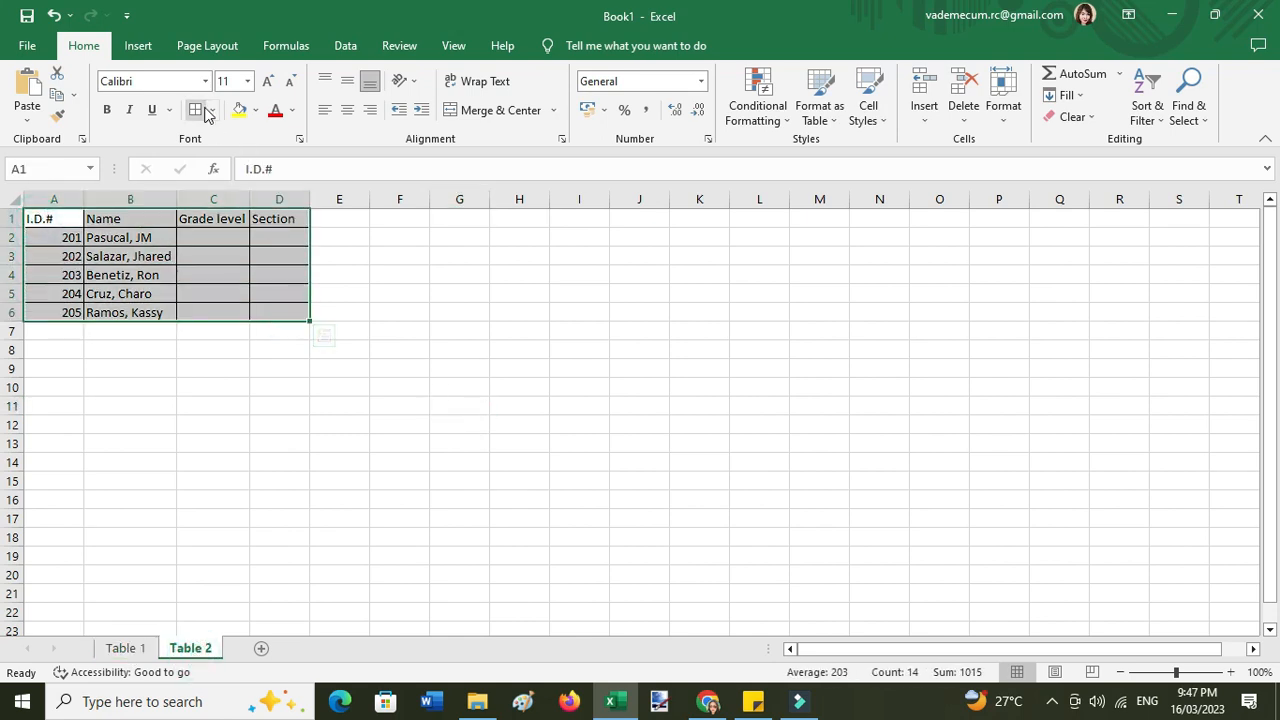
pyautogui.click(212, 110)
pyautogui.click(244, 271)
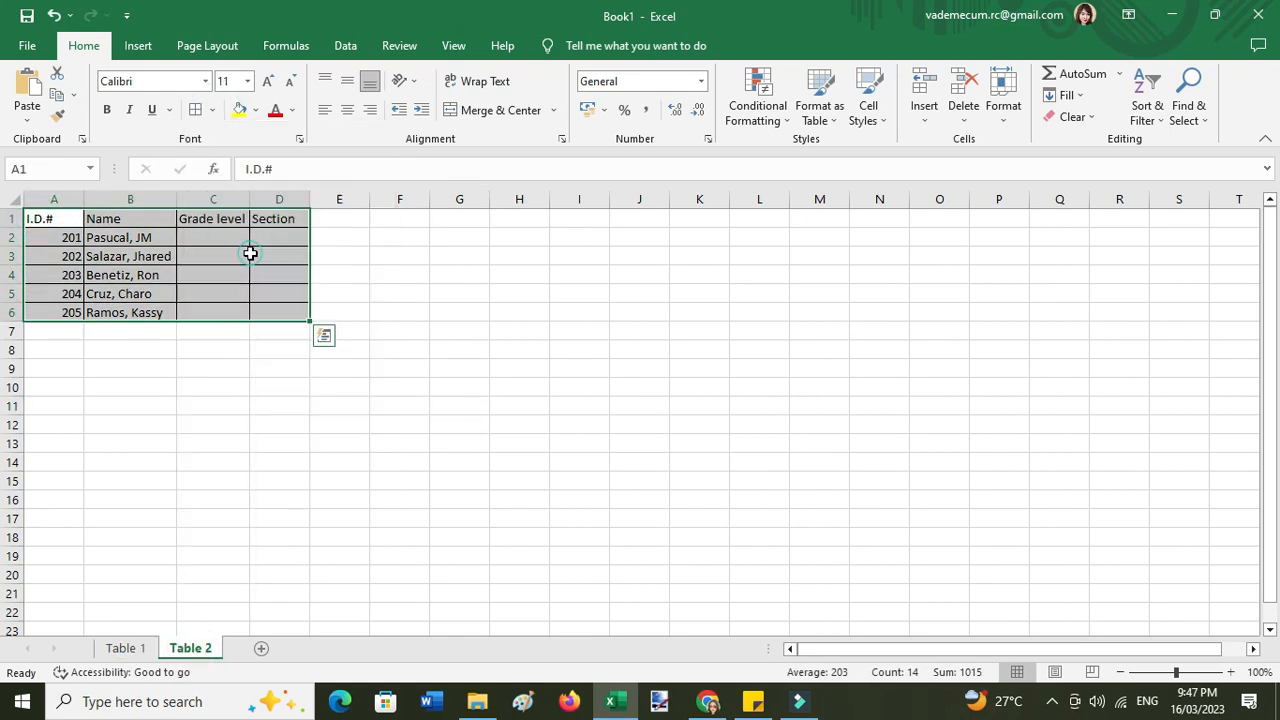
# - Convert A1:D6 into a formatted table with My table has headers checked
pyautogui.click(138, 45)
pyautogui.click(162, 95)
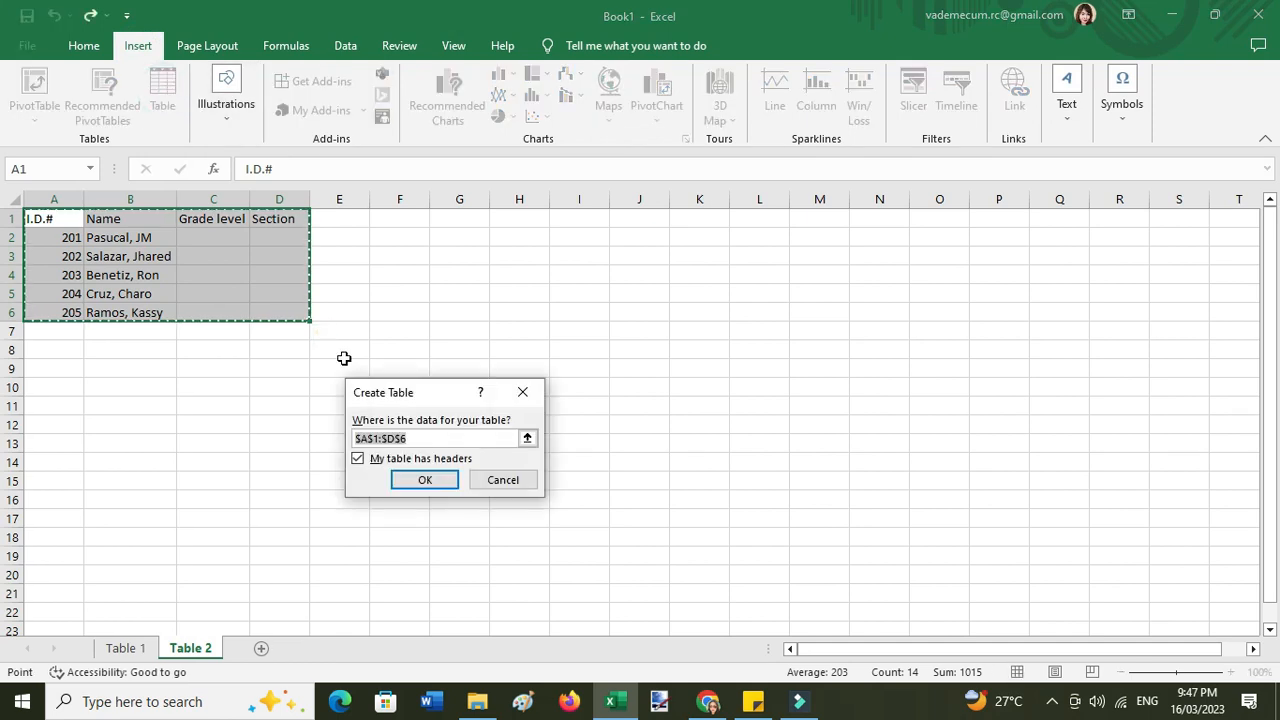
pyautogui.click(420, 478)
pyautogui.click(350, 480)
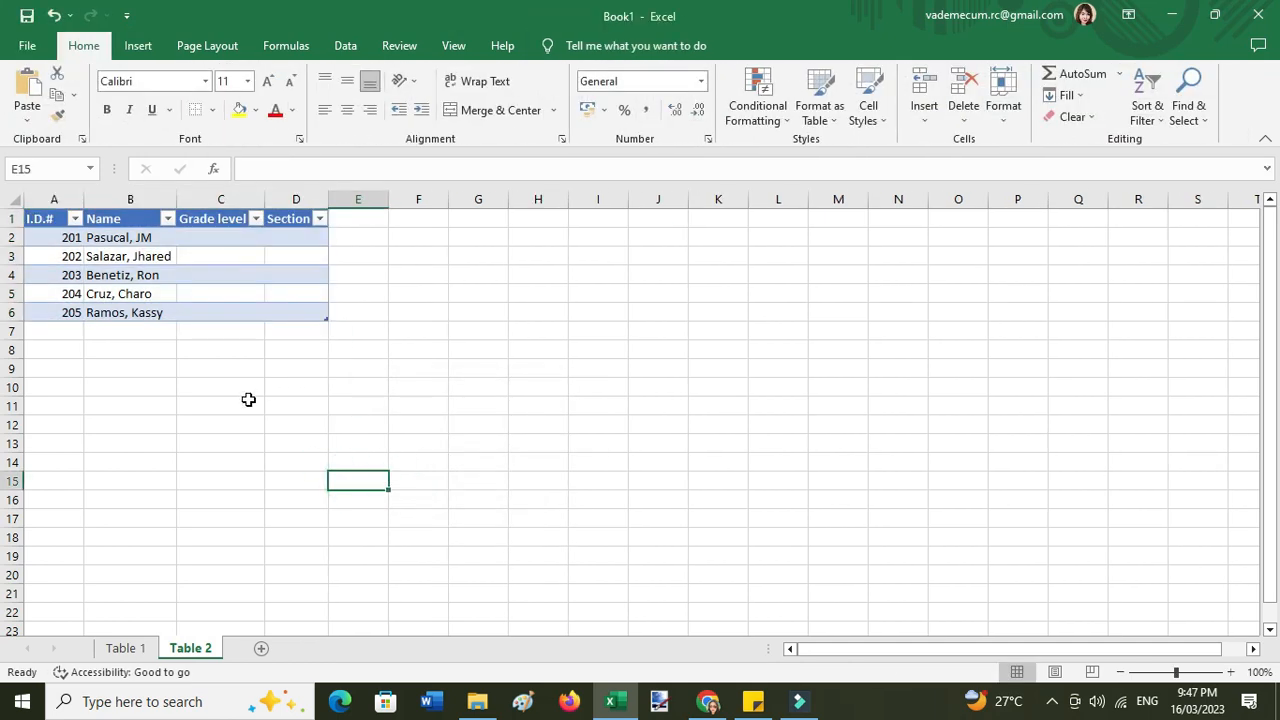
pyautogui.keyDown('ctrl'); pyautogui.scroll(4, 247, 401); pyautogui.keyUp('ctrl')
pyautogui.scroll(1, 563, 337)
pyautogui.moveTo(90, 246); pyautogui.dragTo(500, 385)
# - Apply an orange Medium style from the Table Design gallery to the student table
pyautogui.click(572, 48)
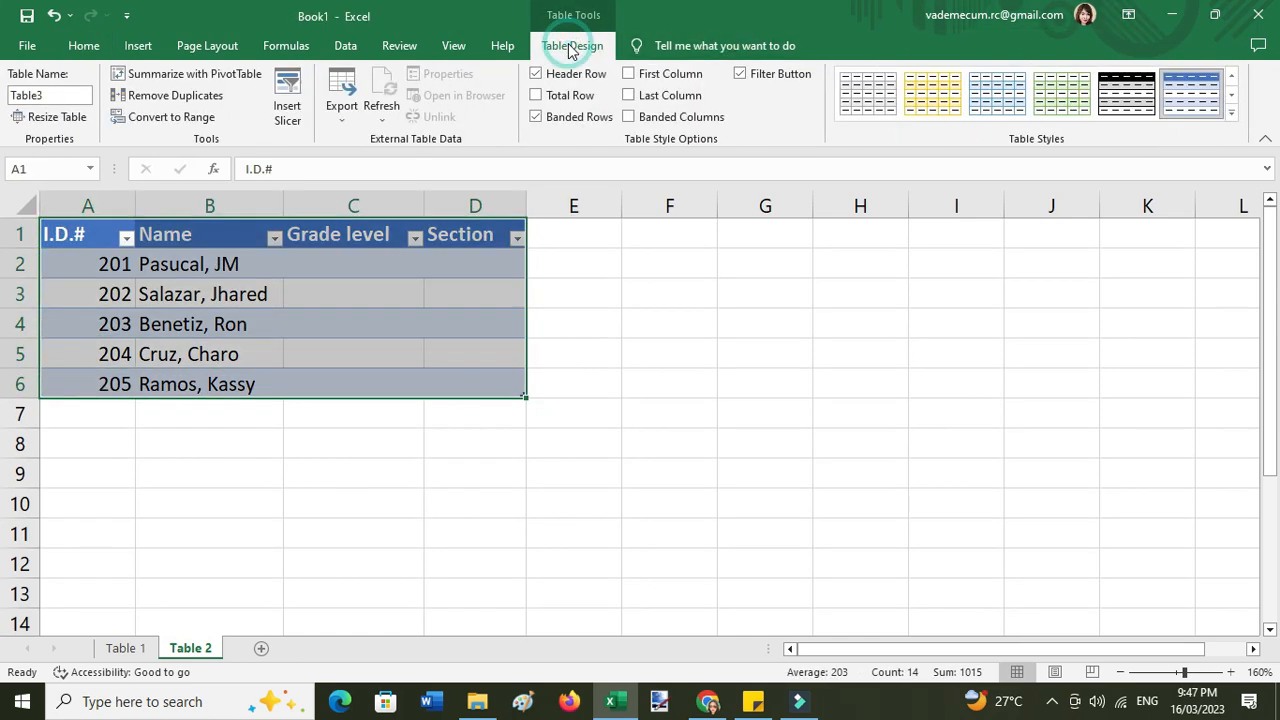
pyautogui.click(1231, 112)
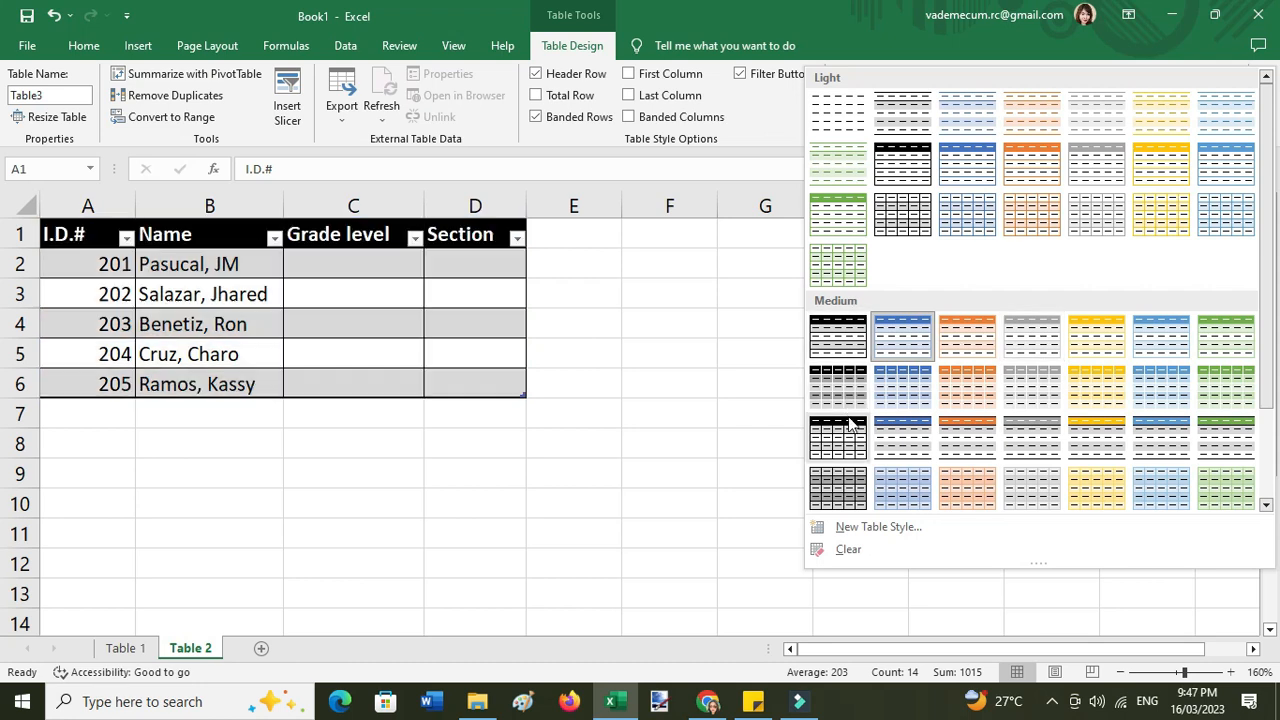
pyautogui.click(967, 335)
pyautogui.click(800, 350)
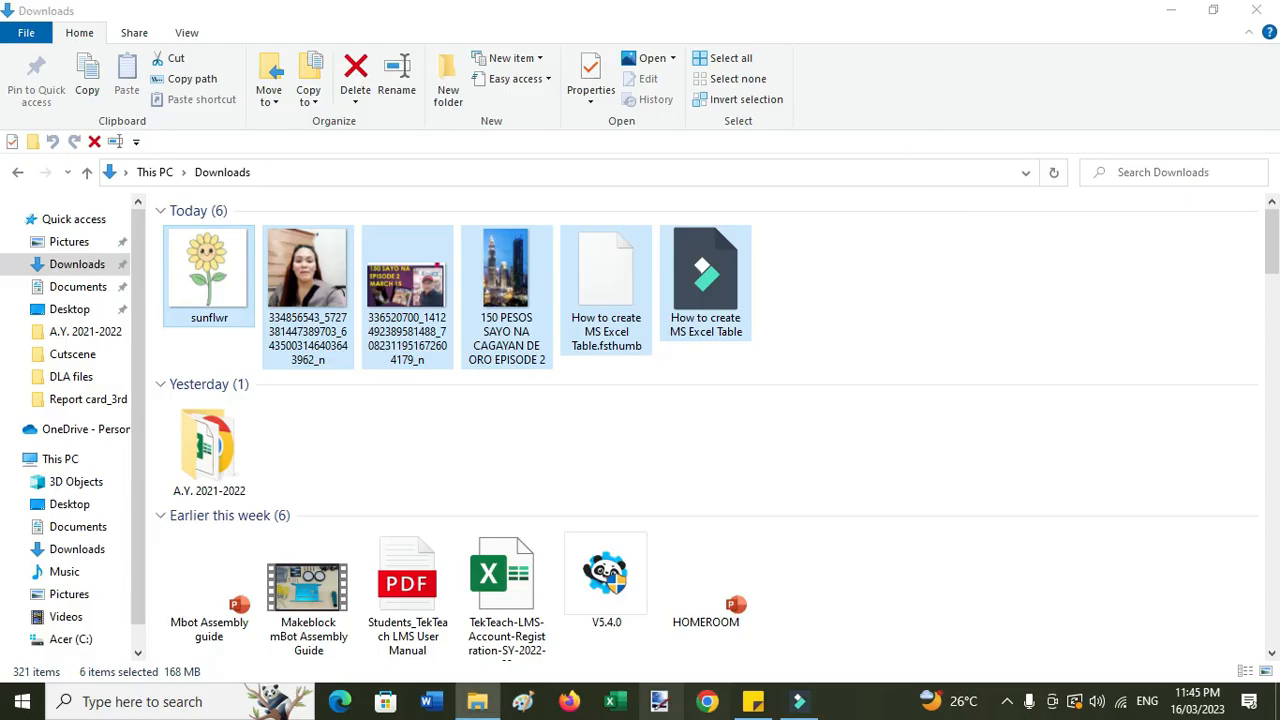
# - Switch from File Explorer to Excel's Home start screen using the taskbar icon
pyautogui.click(609, 701)
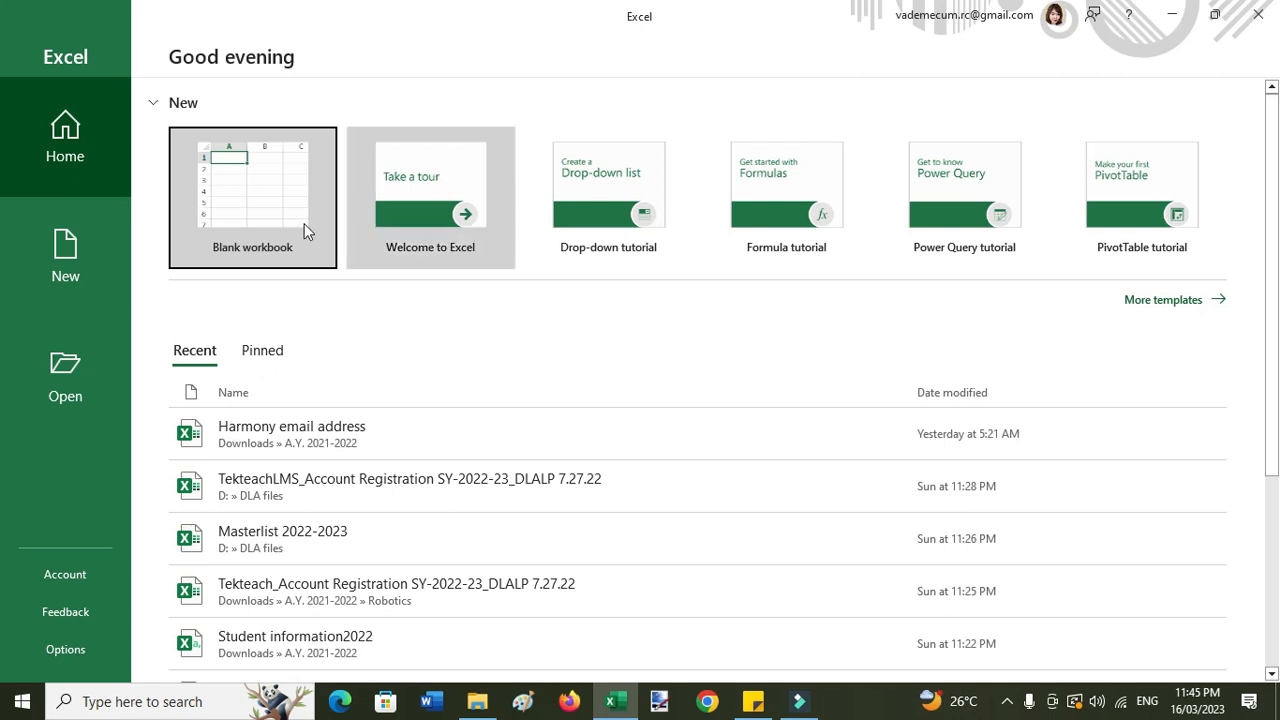
# - Create a blank workbook and dismiss the genuine Office prompt and license warning banner
pyautogui.click(240, 184)
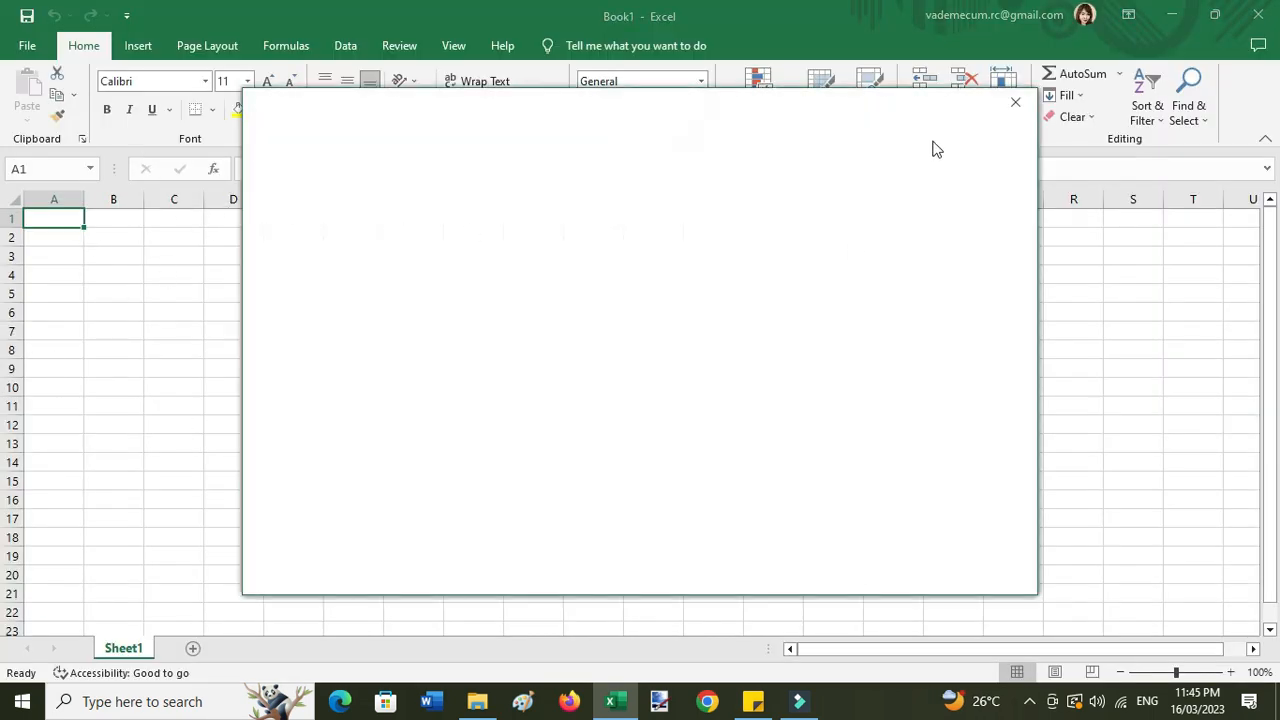
pyautogui.click(1017, 101)
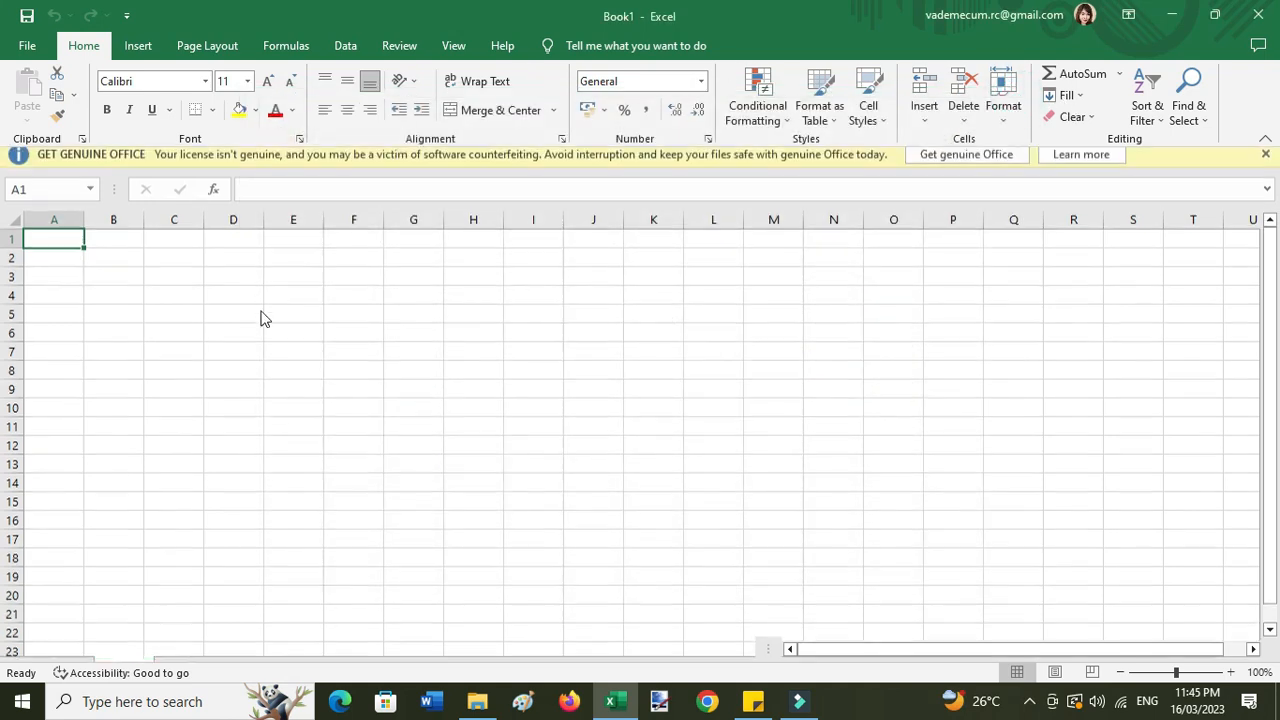
pyautogui.click(1265, 160)
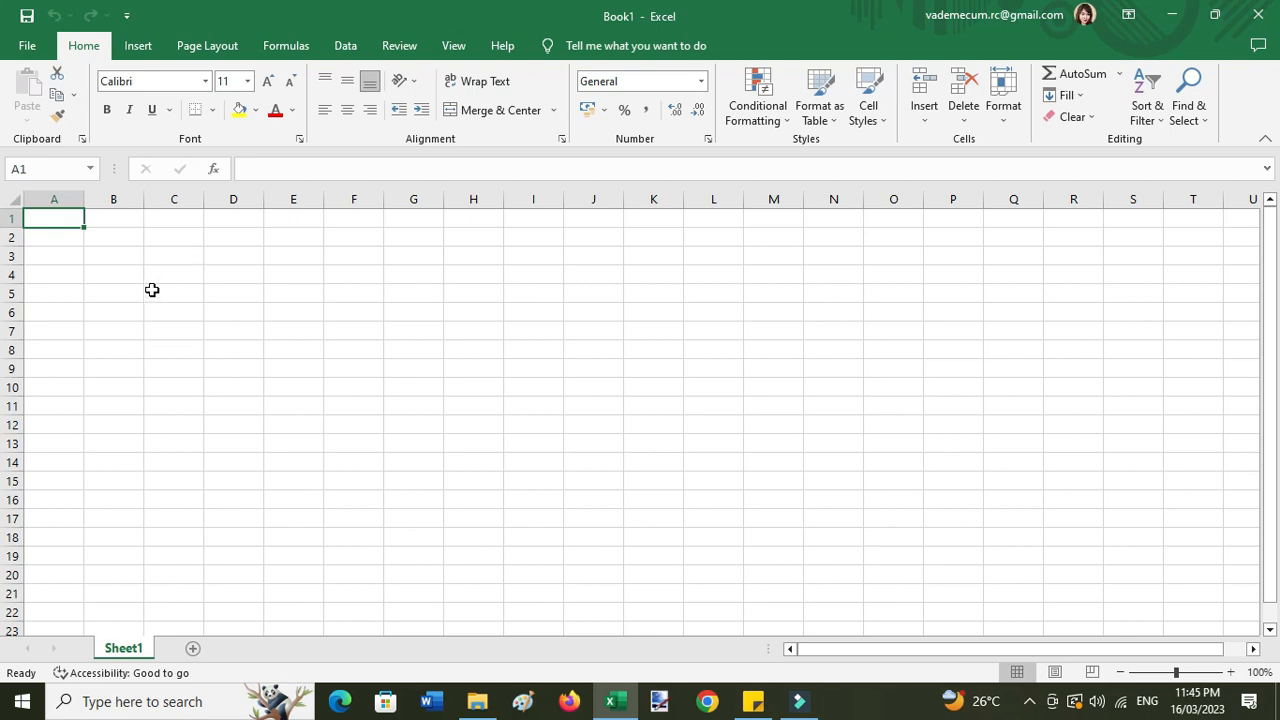
pyautogui.click(37, 309)
pyautogui.click(57, 240)
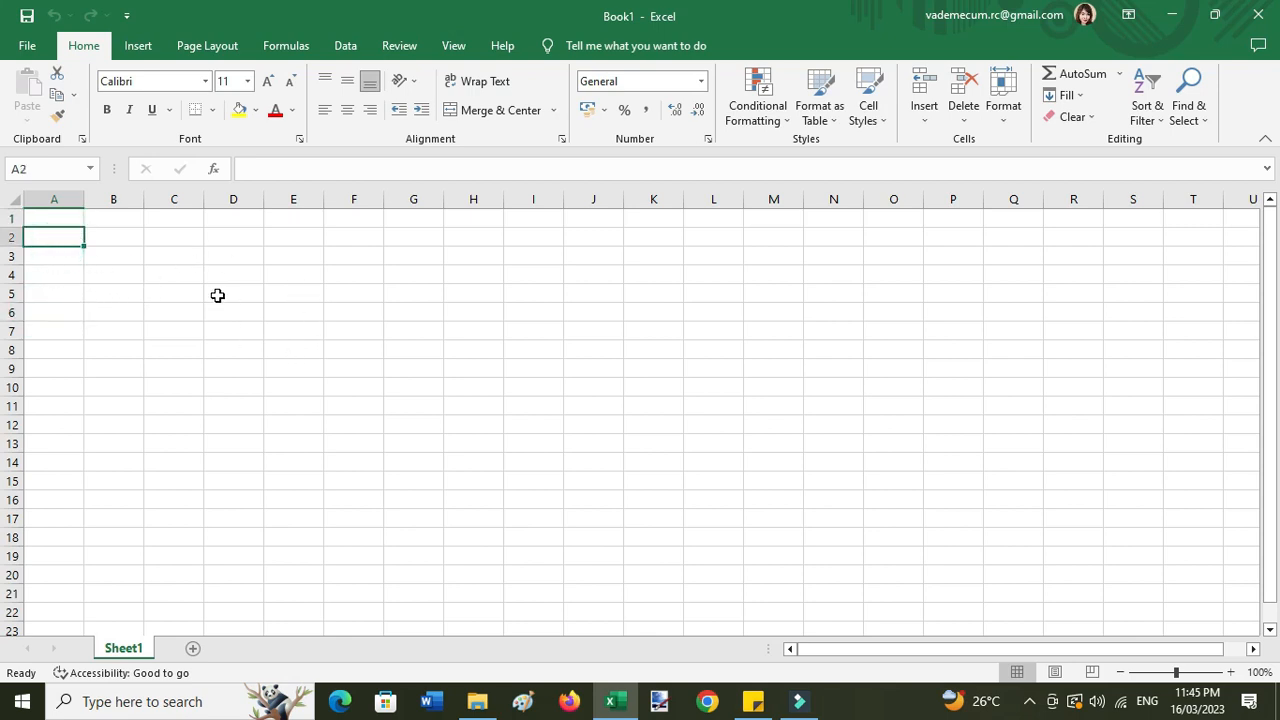
pyautogui.click(41, 198)
pyautogui.click(114, 198)
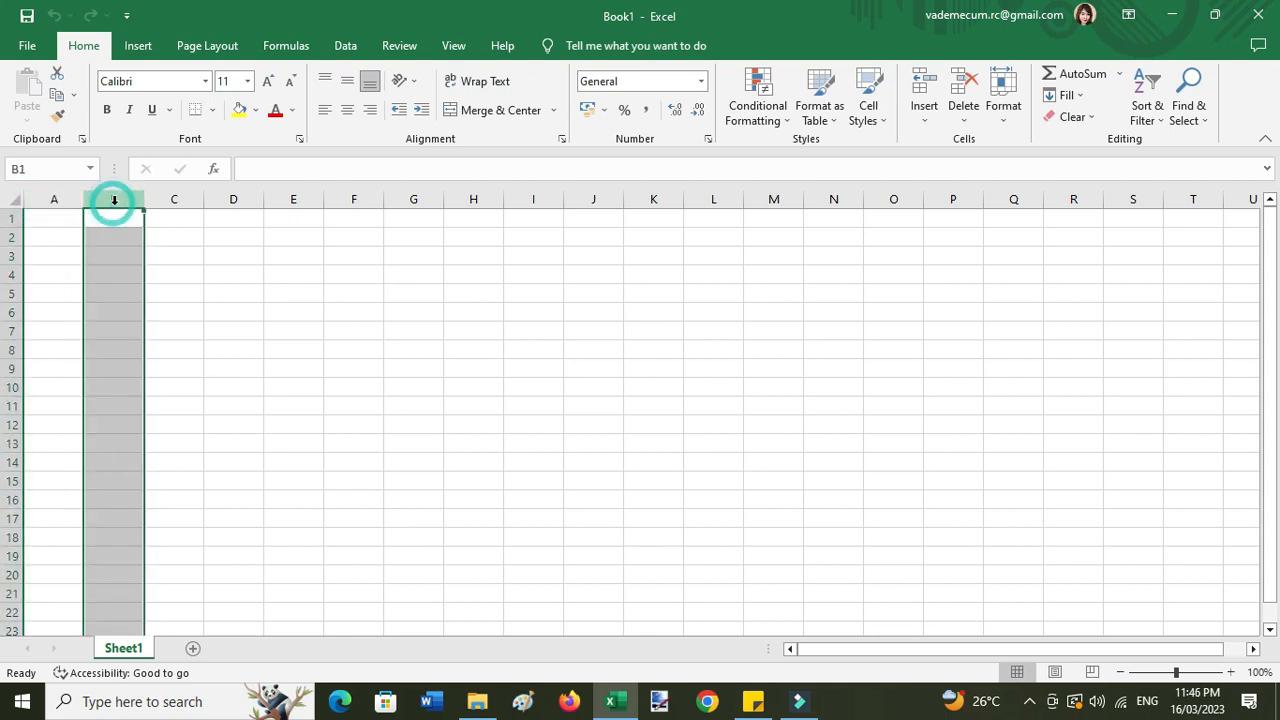
pyautogui.click(171, 198)
pyautogui.click(233, 199)
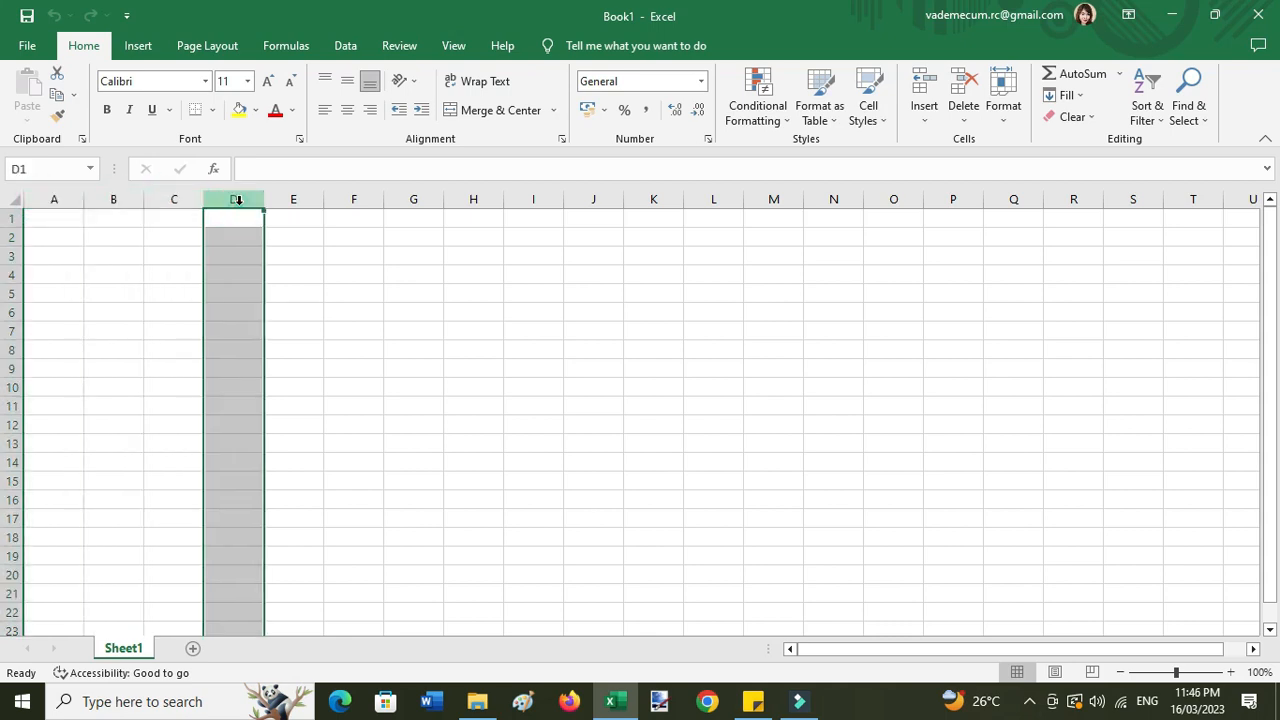
pyautogui.click(295, 199)
pyautogui.click(348, 199)
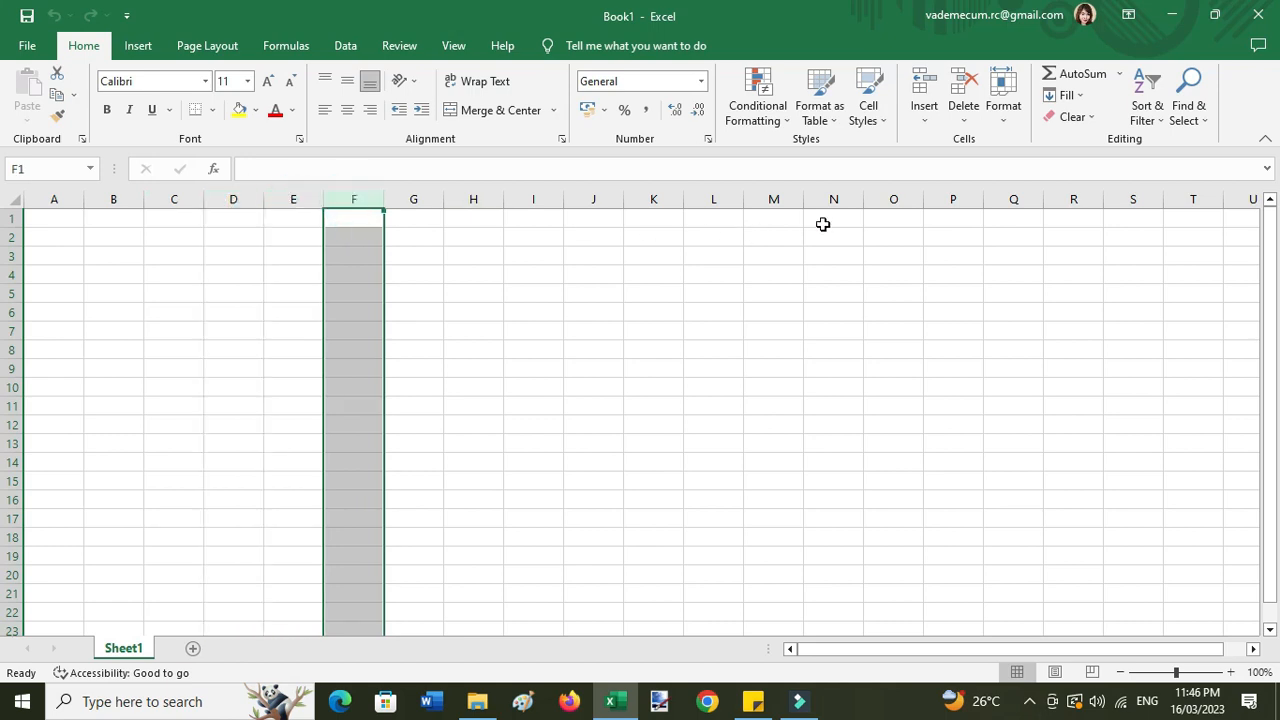
pyautogui.click(14, 218)
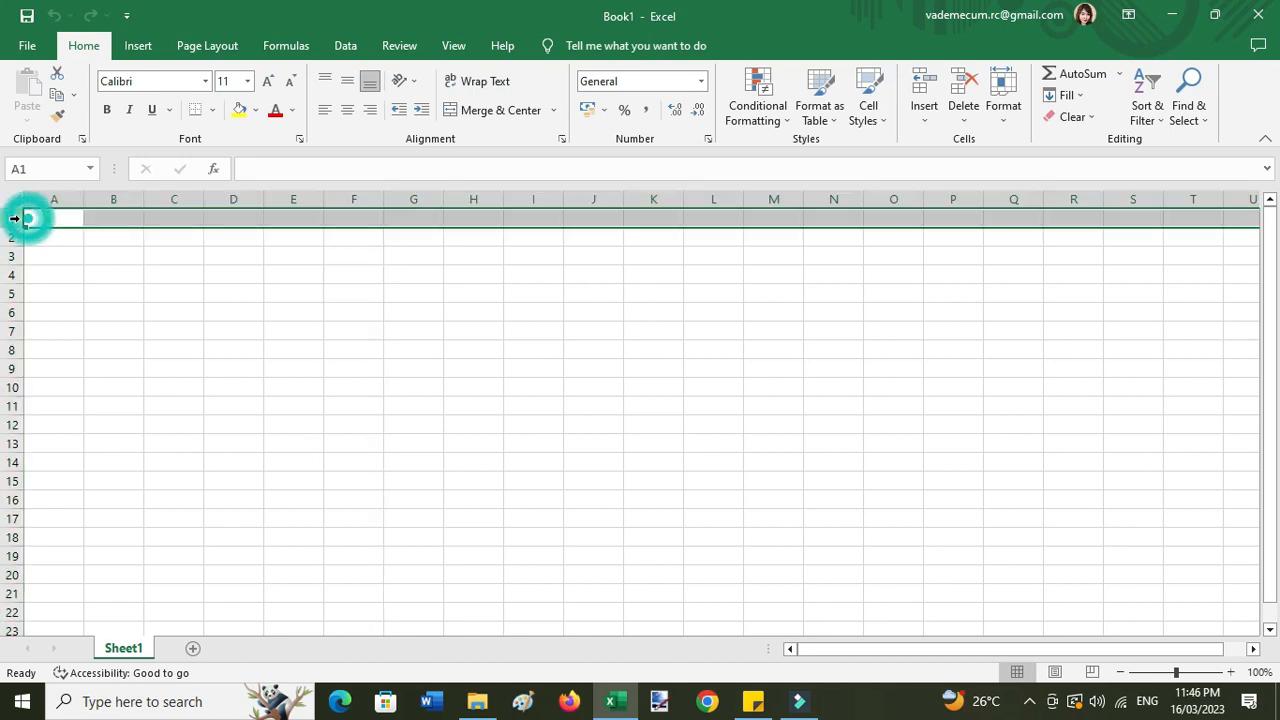
pyautogui.click(14, 237)
pyautogui.click(14, 256)
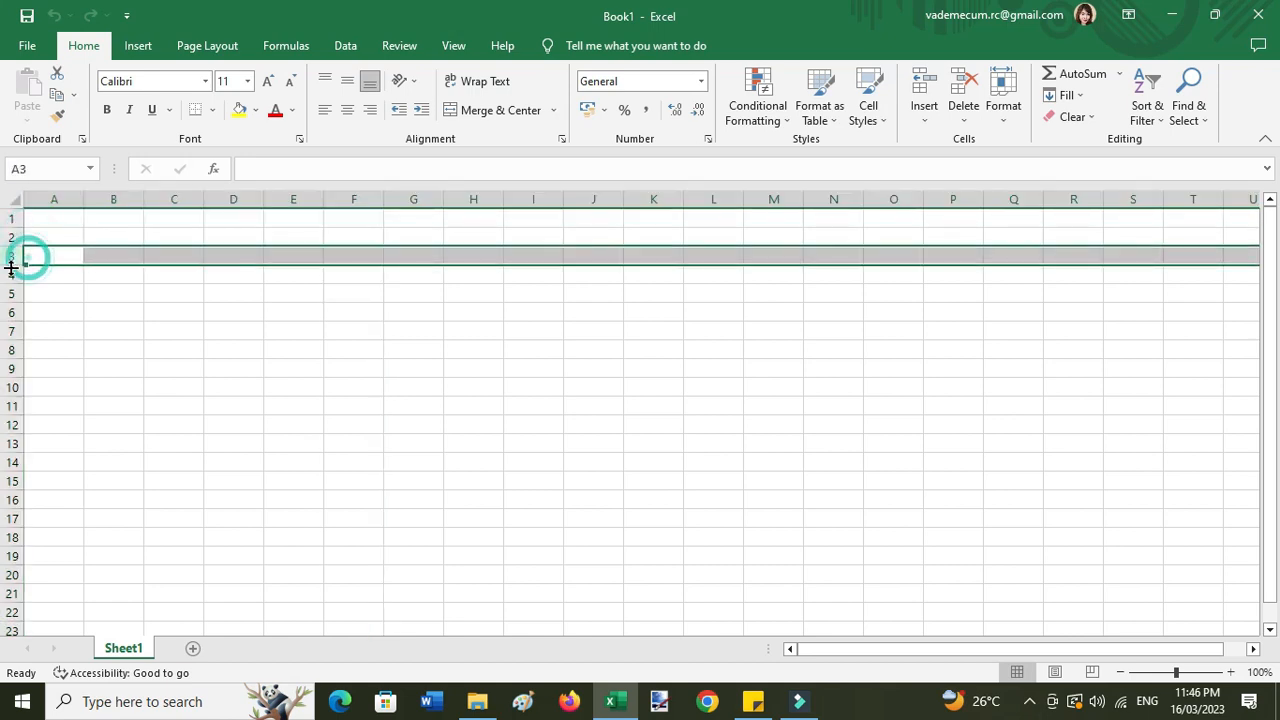
pyautogui.click(14, 274)
pyautogui.click(14, 293)
pyautogui.click(14, 312)
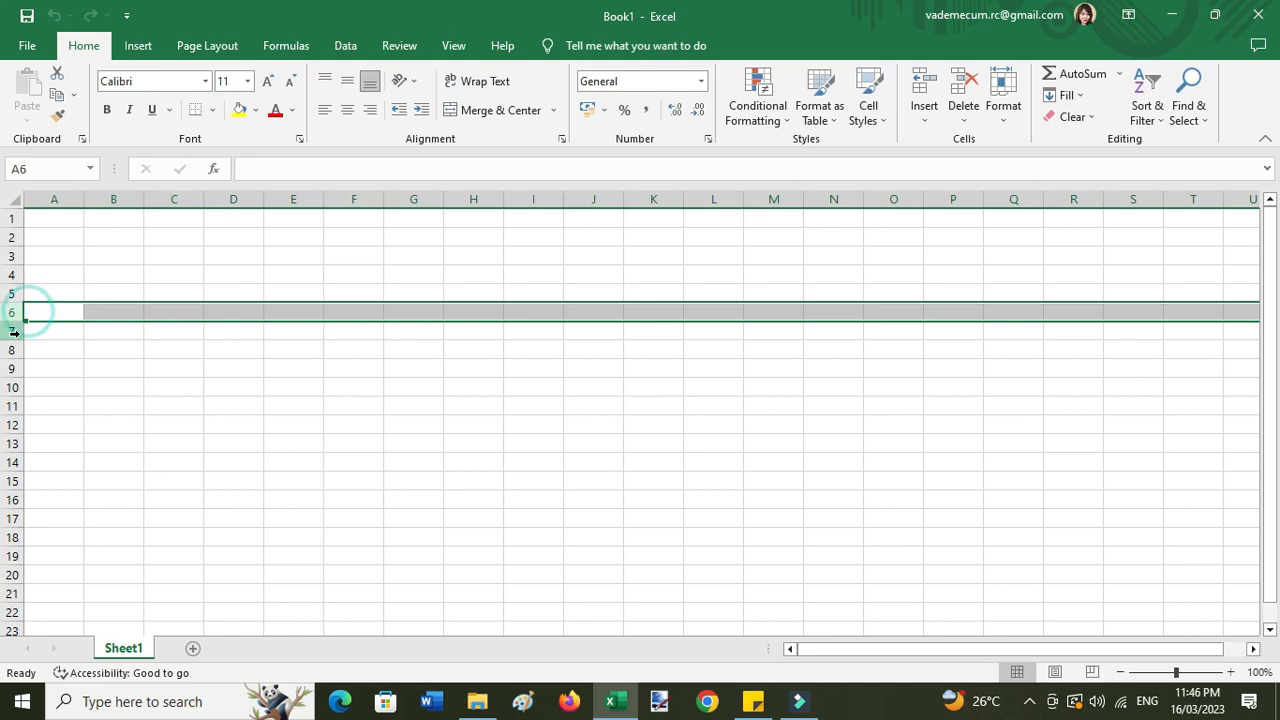
pyautogui.click(14, 331)
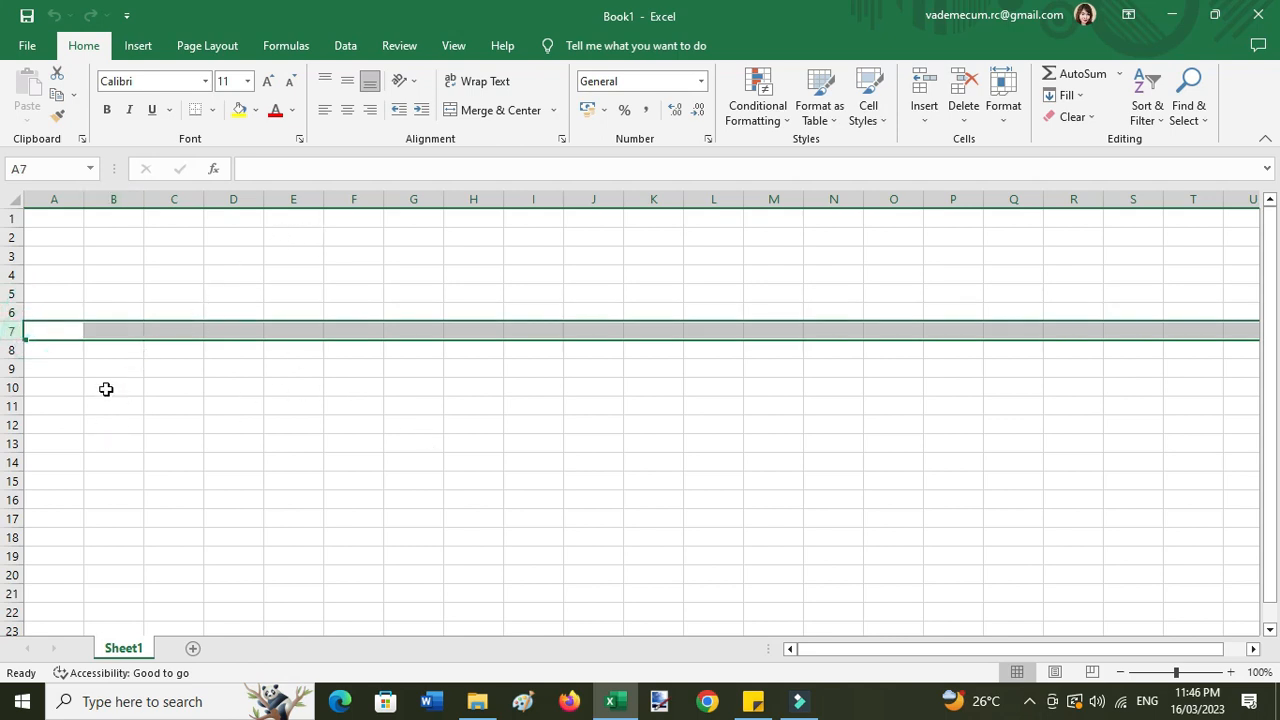
pyautogui.click(65, 279)
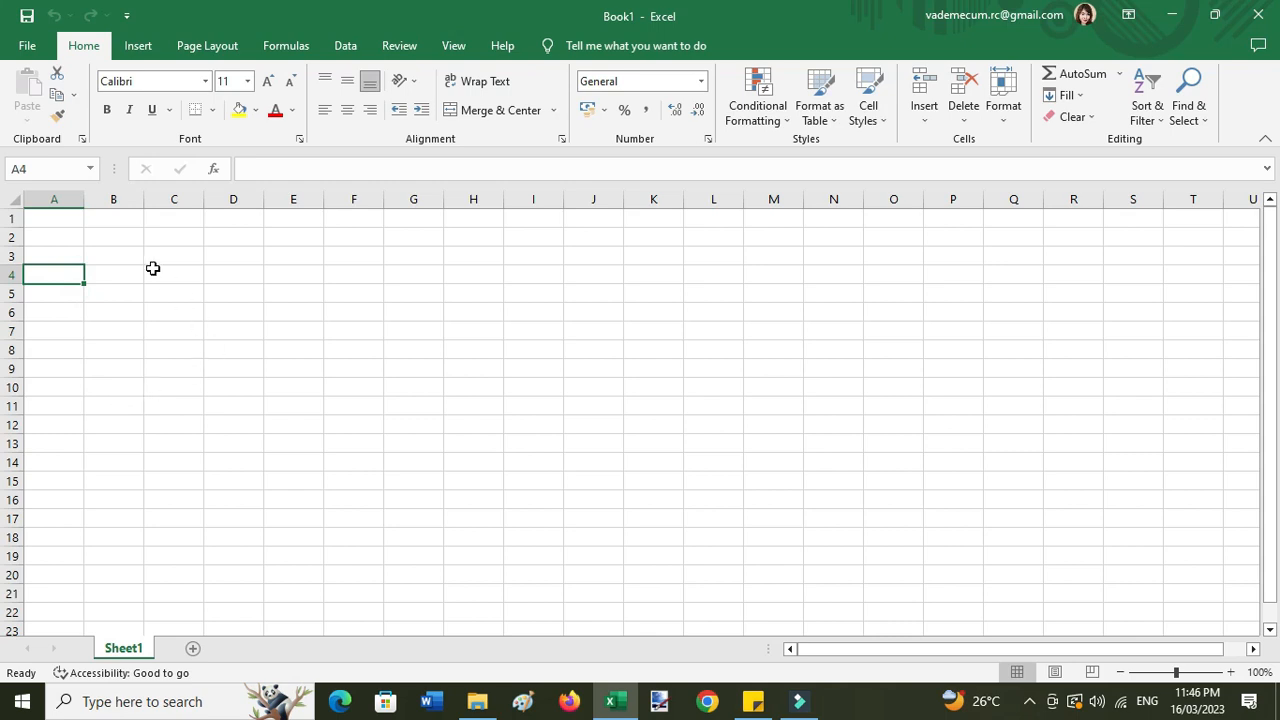
pyautogui.click(44, 219)
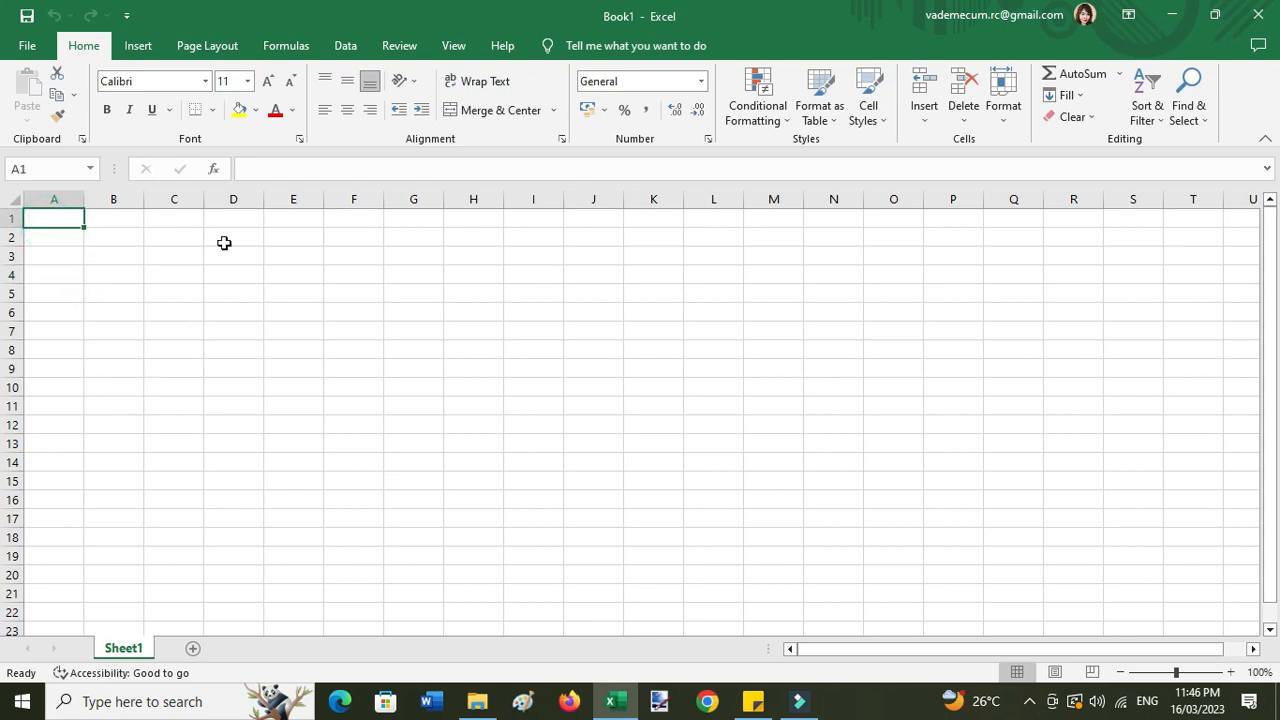
pyautogui.click(47, 292)
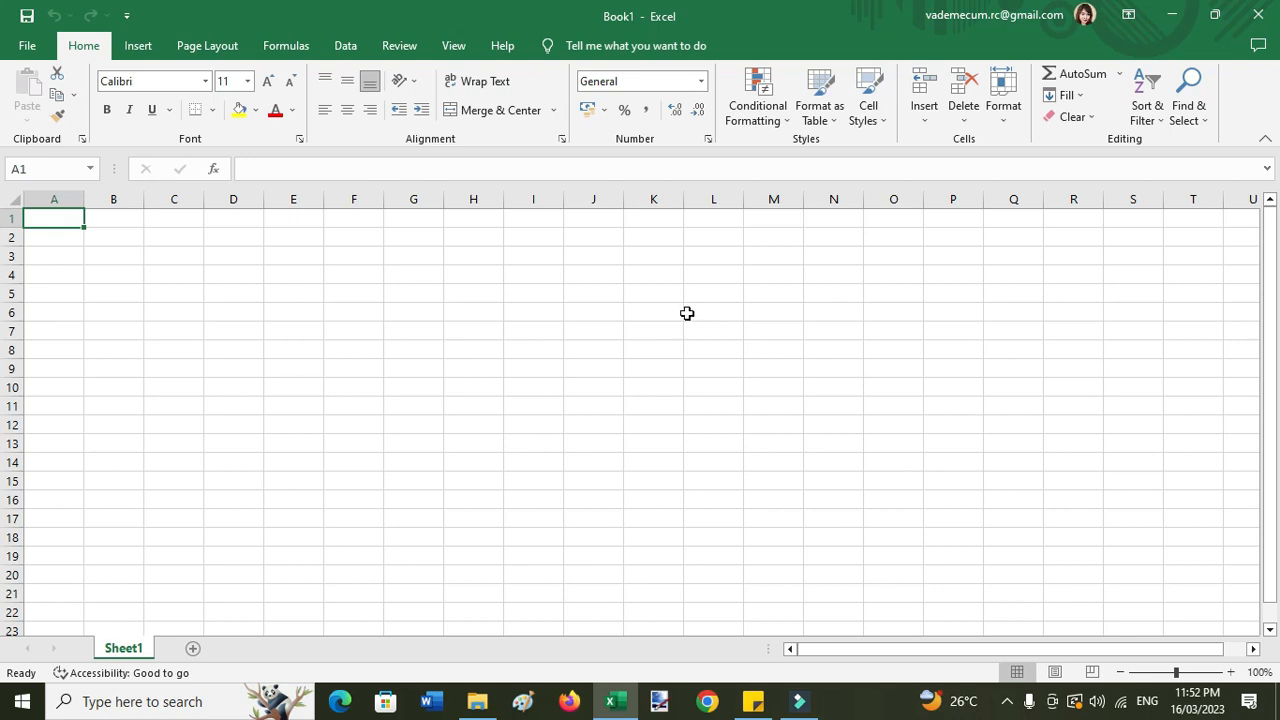
# - Insert an empty table over $A$1:$G$11 with headers Column1 through Column7
pyautogui.click(137, 47)
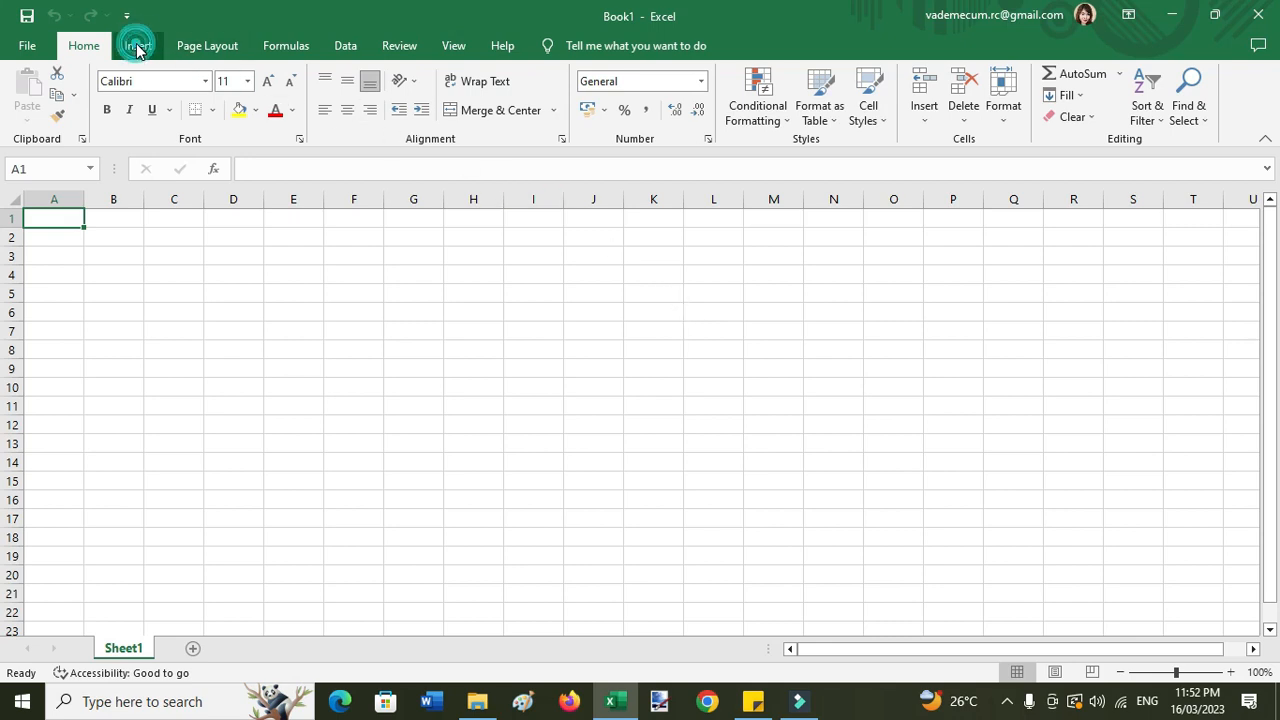
pyautogui.click(137, 47)
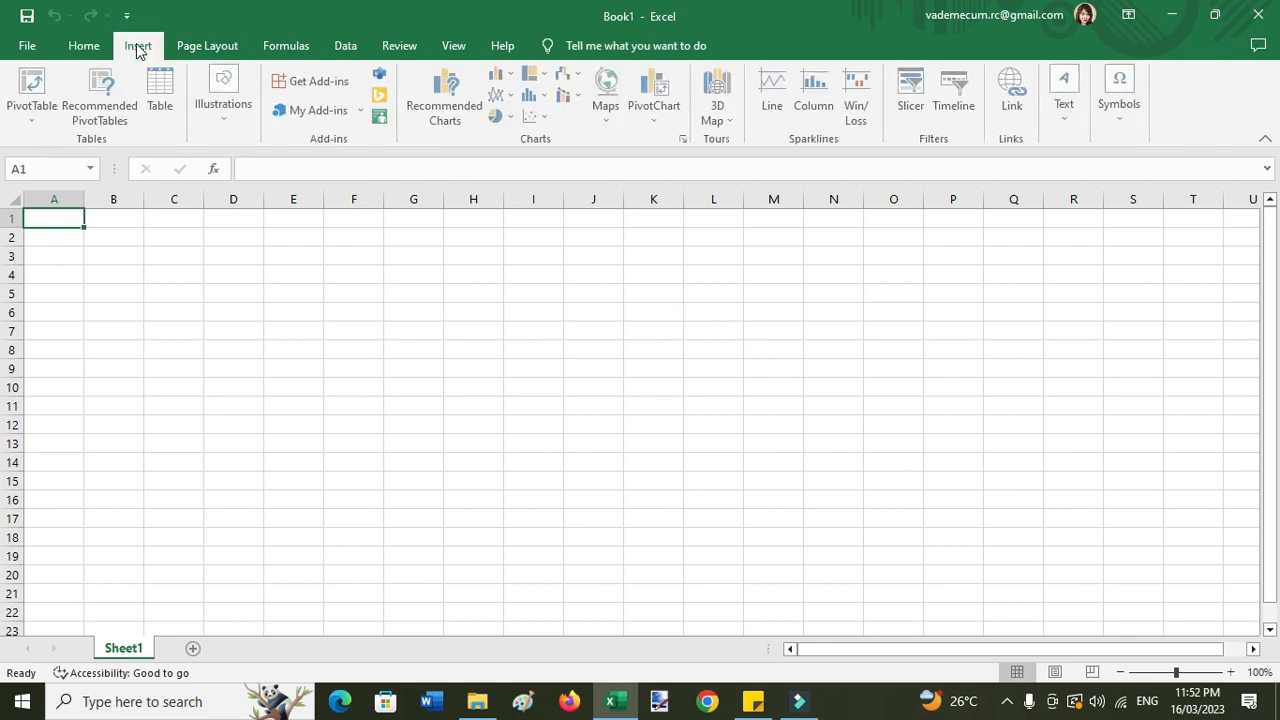
pyautogui.click(165, 122)
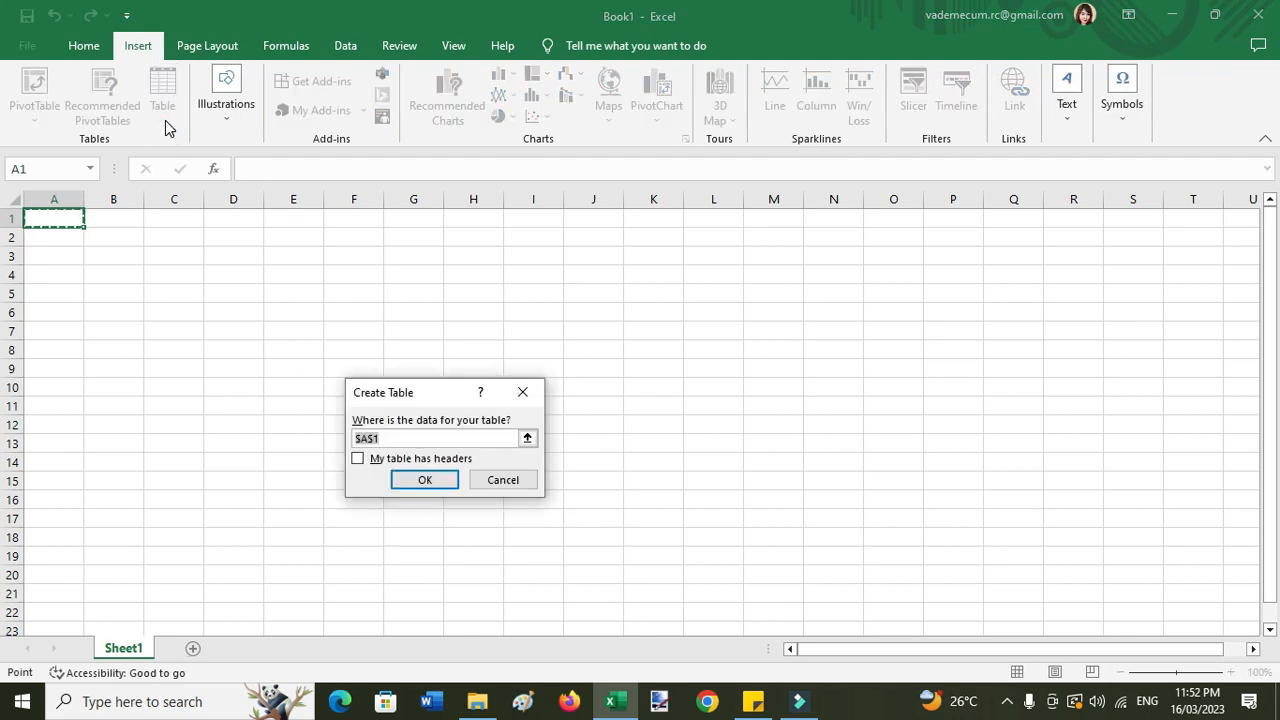
pyautogui.hotkey('shift', 'Right')
pyautogui.hotkey('shift', 'Right')
pyautogui.hotkey('shift', 'Right')
pyautogui.hotkey('shift', 'Right')
pyautogui.hotkey('shift', 'Right')
pyautogui.hotkey('shift', 'Right')
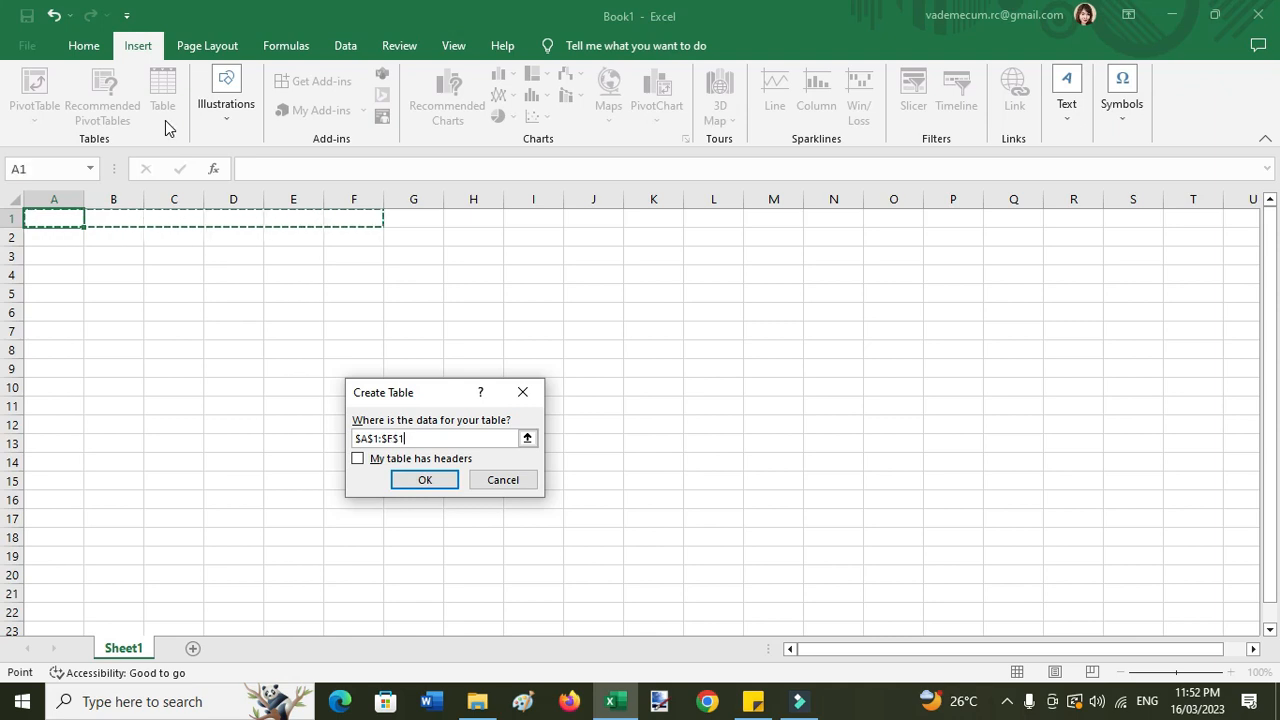
pyautogui.hotkey('shift', 'Left')
pyautogui.hotkey('shift', 'Left')
pyautogui.hotkey('shift', 'Left')
pyautogui.hotkey('shift', 'Left')
pyautogui.hotkey('shift', 'Left')
pyautogui.hotkey('shift', 'Left')
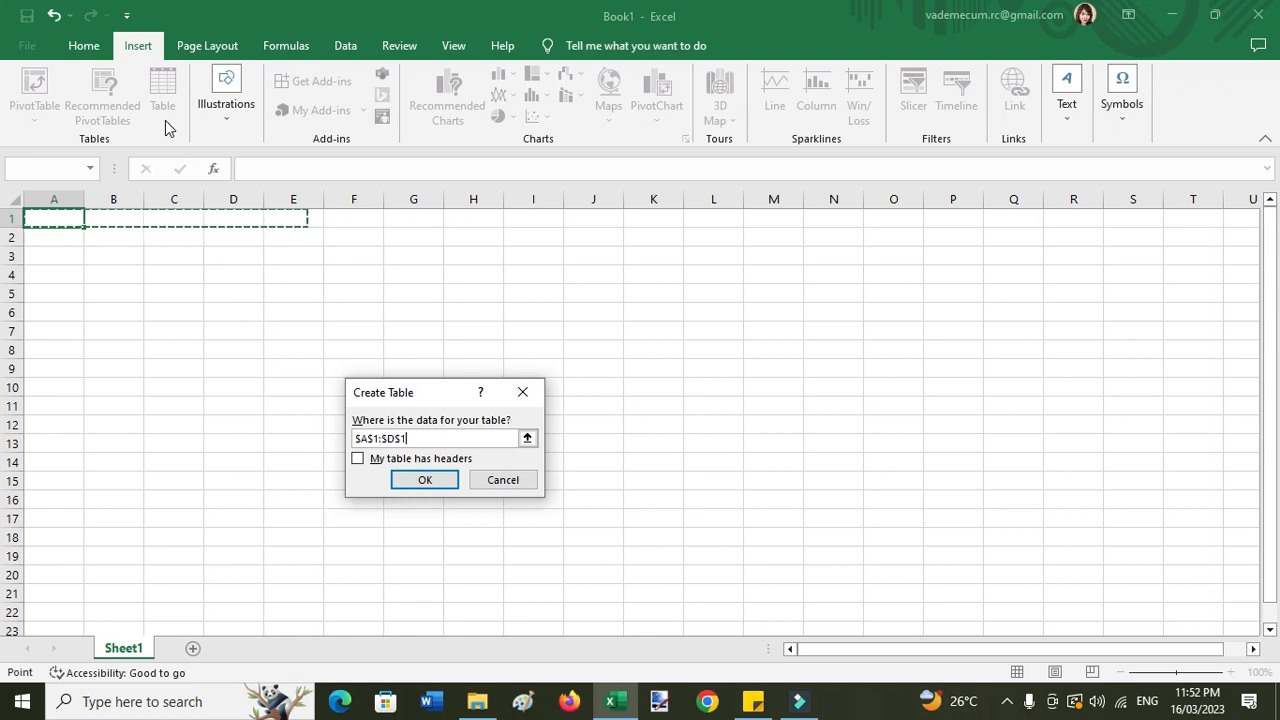
pyautogui.hotkey('shift', 'Right')
pyautogui.hotkey('shift', 'Right')
pyautogui.hotkey('shift', 'Right')
pyautogui.hotkey('shift', 'Right')
pyautogui.hotkey('shift', 'Right')
pyautogui.hotkey('shift', 'Down')
pyautogui.hotkey('shift', 'Down')
pyautogui.hotkey('shift', 'Down')
pyautogui.hotkey('shift', 'Down')
pyautogui.hotkey('shift', 'Down')
pyautogui.hotkey('shift', 'Down')
pyautogui.hotkey('shift', 'Down')
pyautogui.hotkey('shift', 'Down')
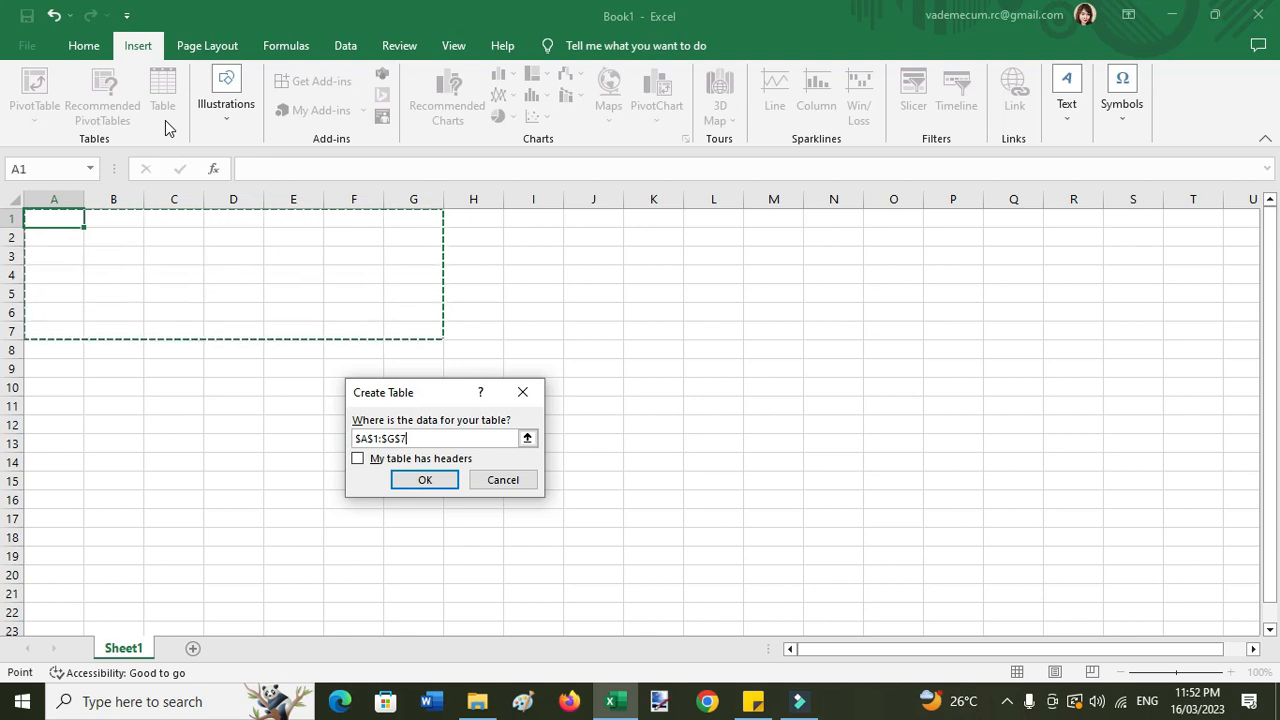
pyautogui.hotkey('shift', 'Down')
pyautogui.hotkey('shift', 'Down')
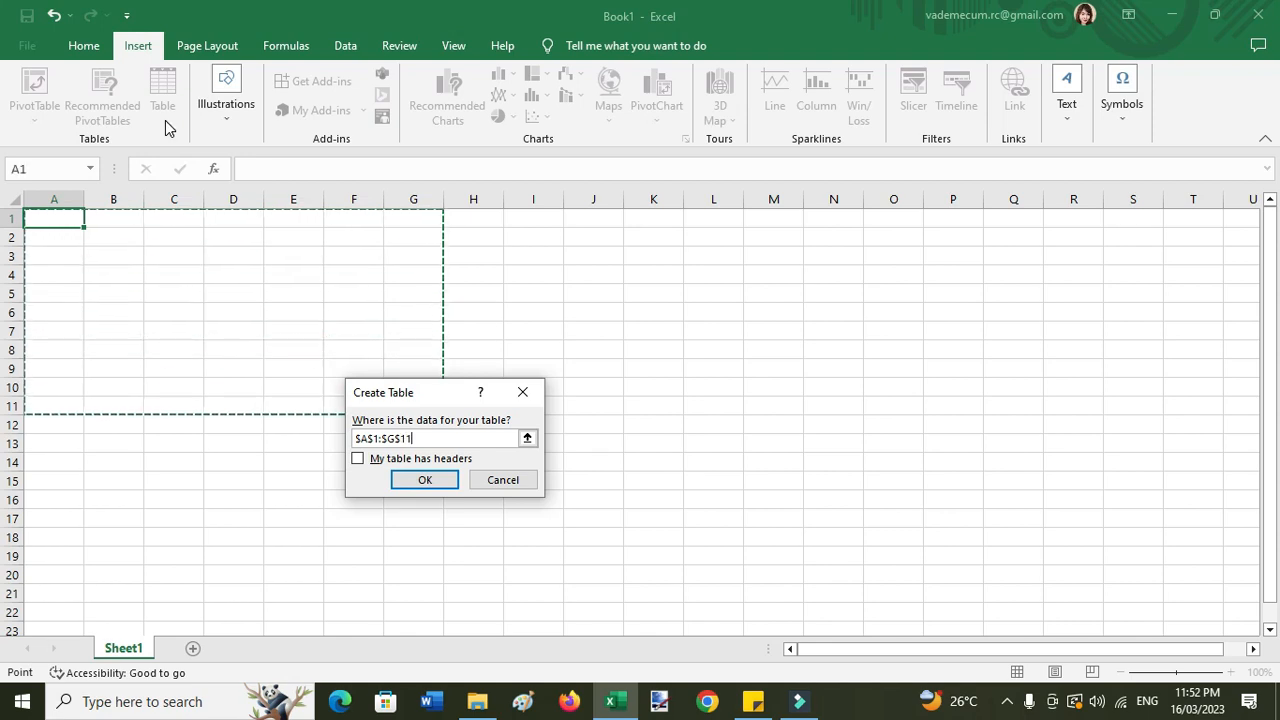
pyautogui.click(420, 478)
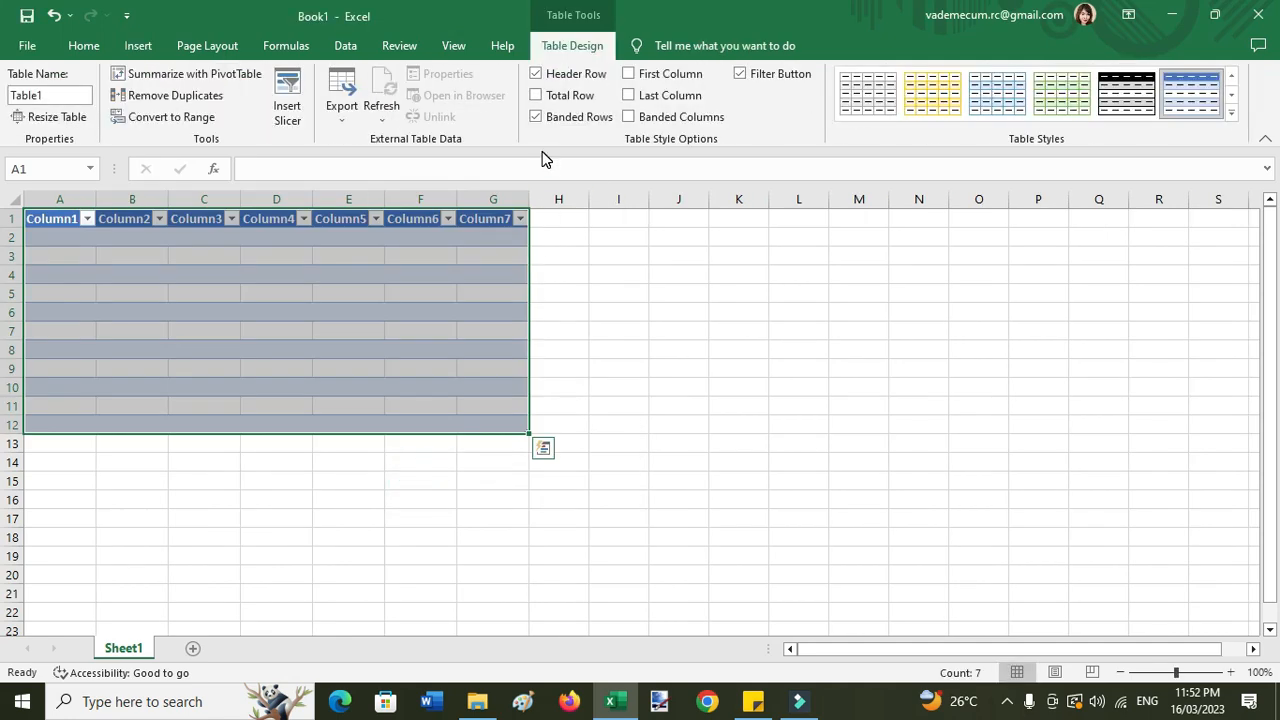
# - Apply Light Gray Table Style Medium 8, with its black header row, to Table1
pyautogui.click(1231, 112)
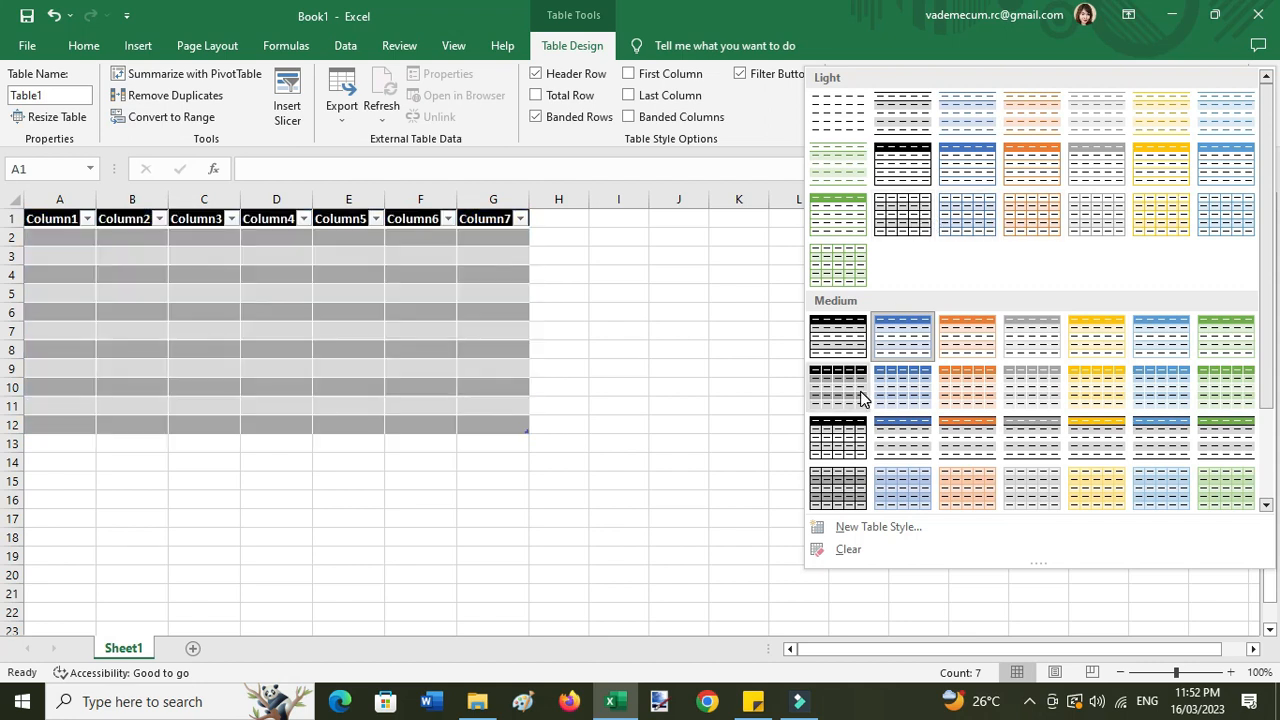
pyautogui.click(849, 393)
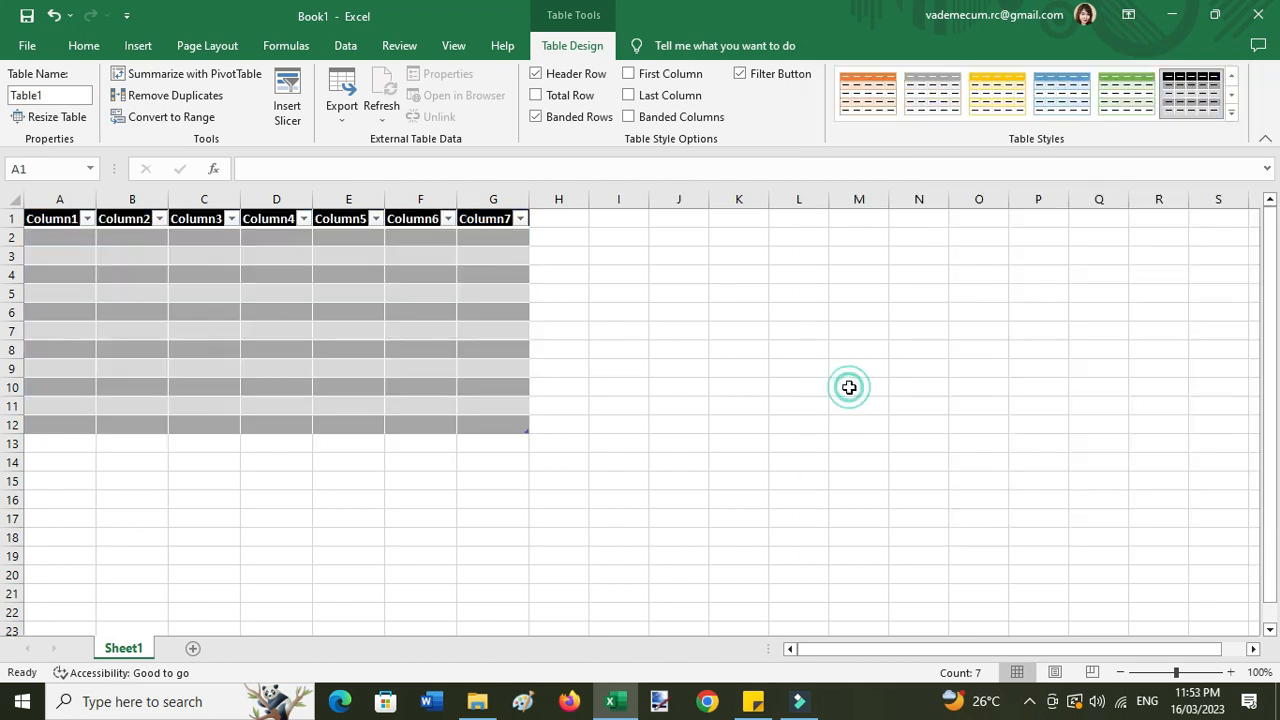
pyautogui.click(132, 405)
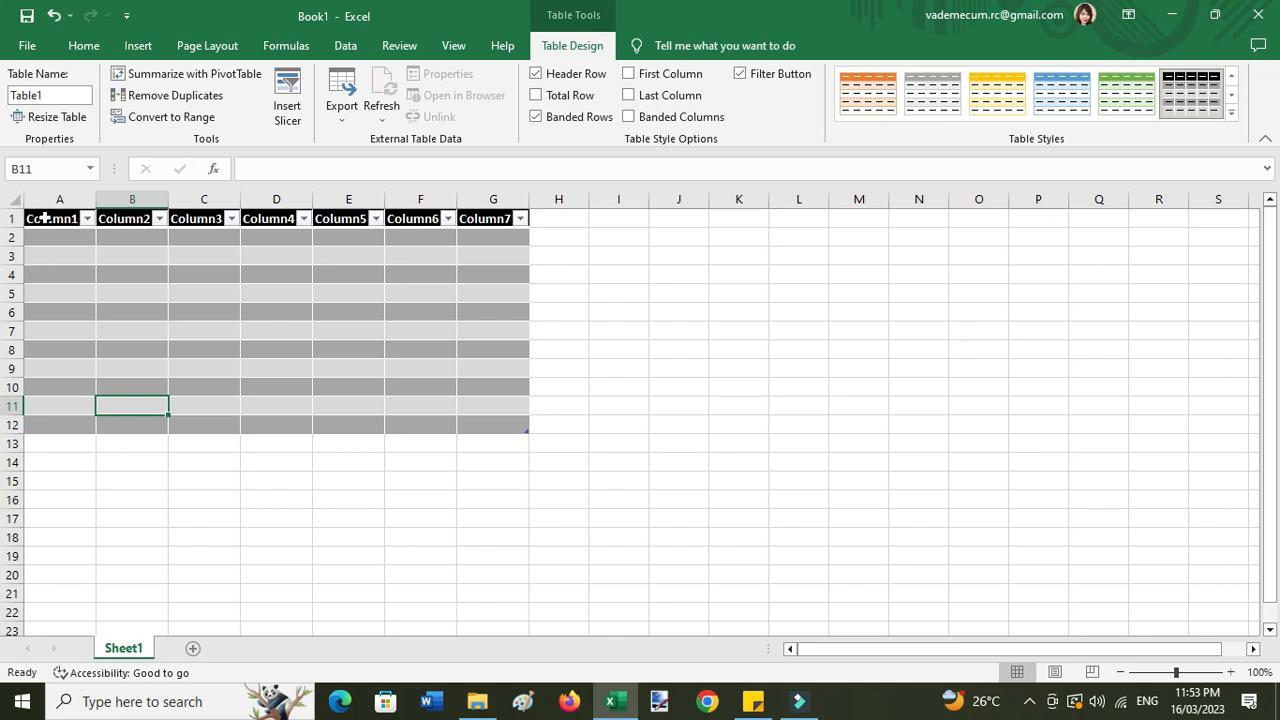
# - Rename the first three headers to I.D.#, Name and Section
pyautogui.click(45, 218)
pyautogui.doubleClick(338, 168)
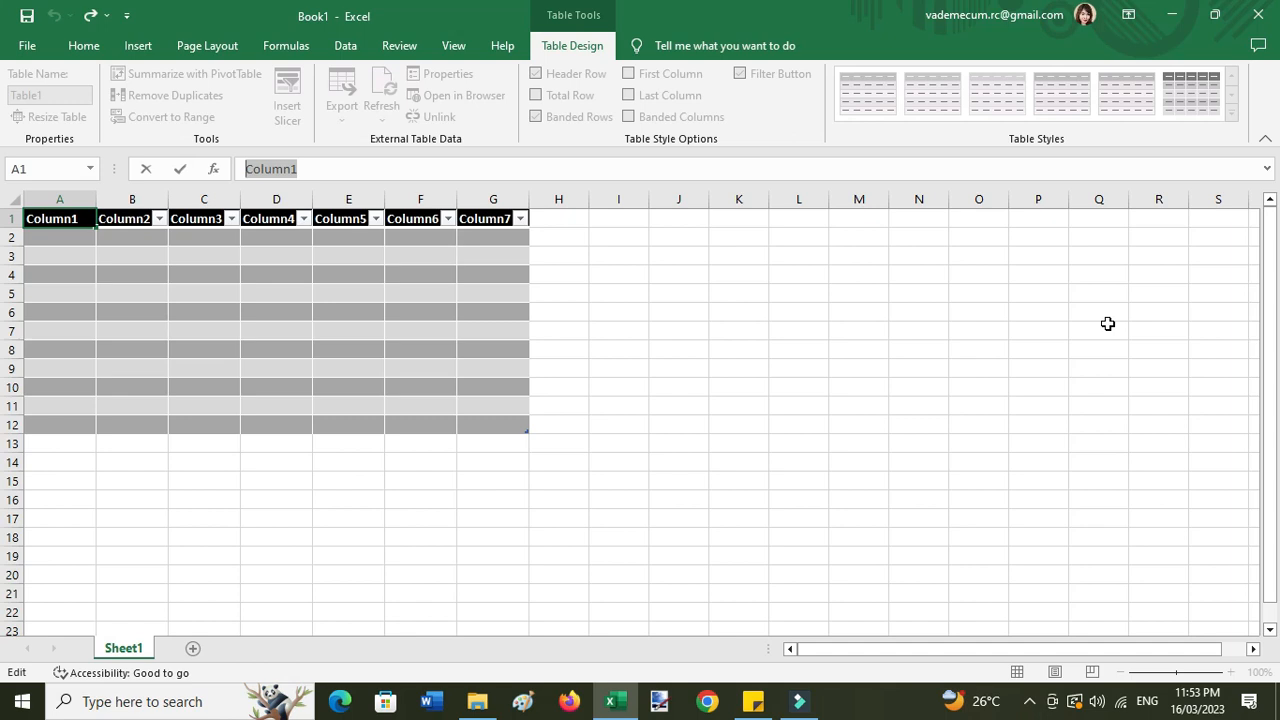
pyautogui.write('I.D.#')
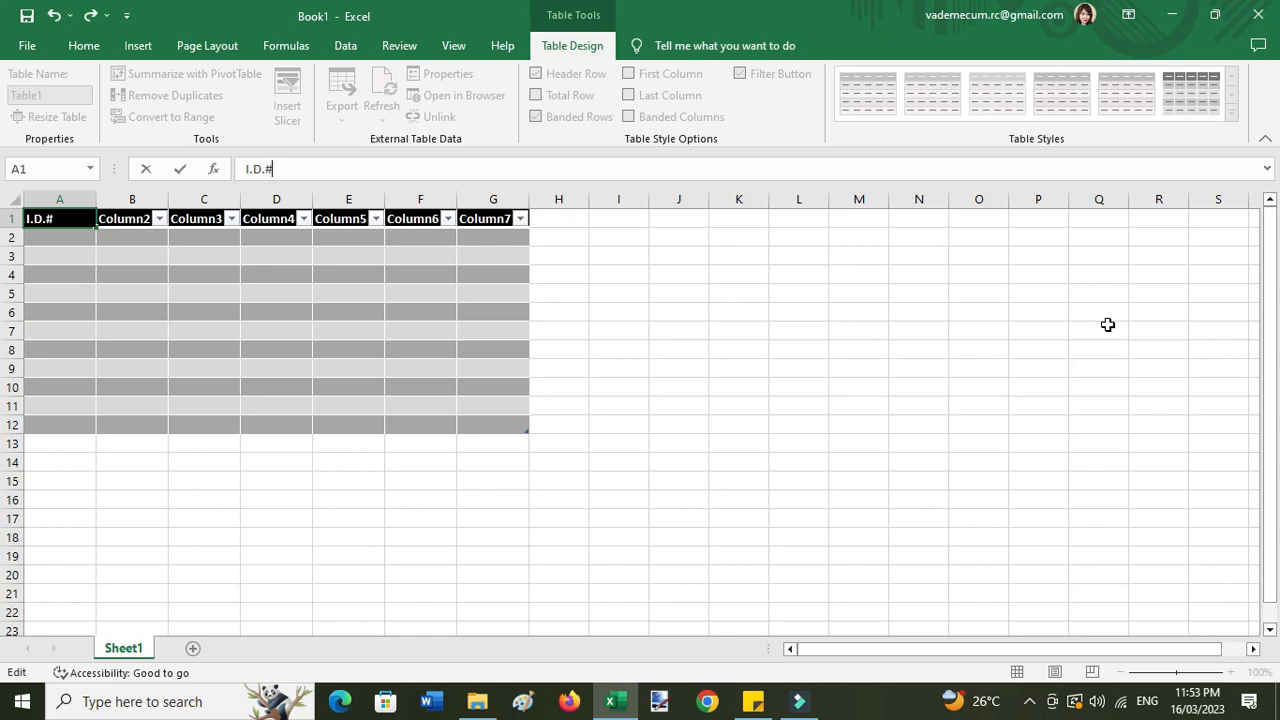
pyautogui.press('Return')
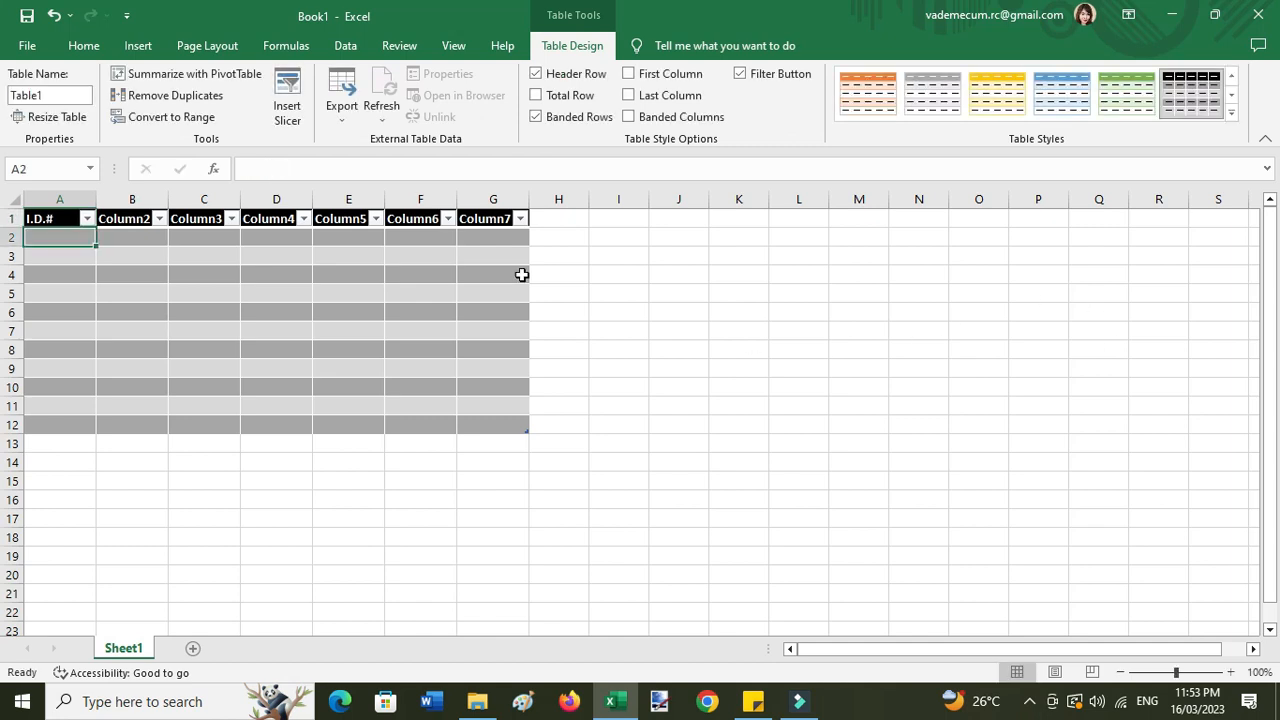
pyautogui.click(116, 223)
pyautogui.doubleClick(358, 171)
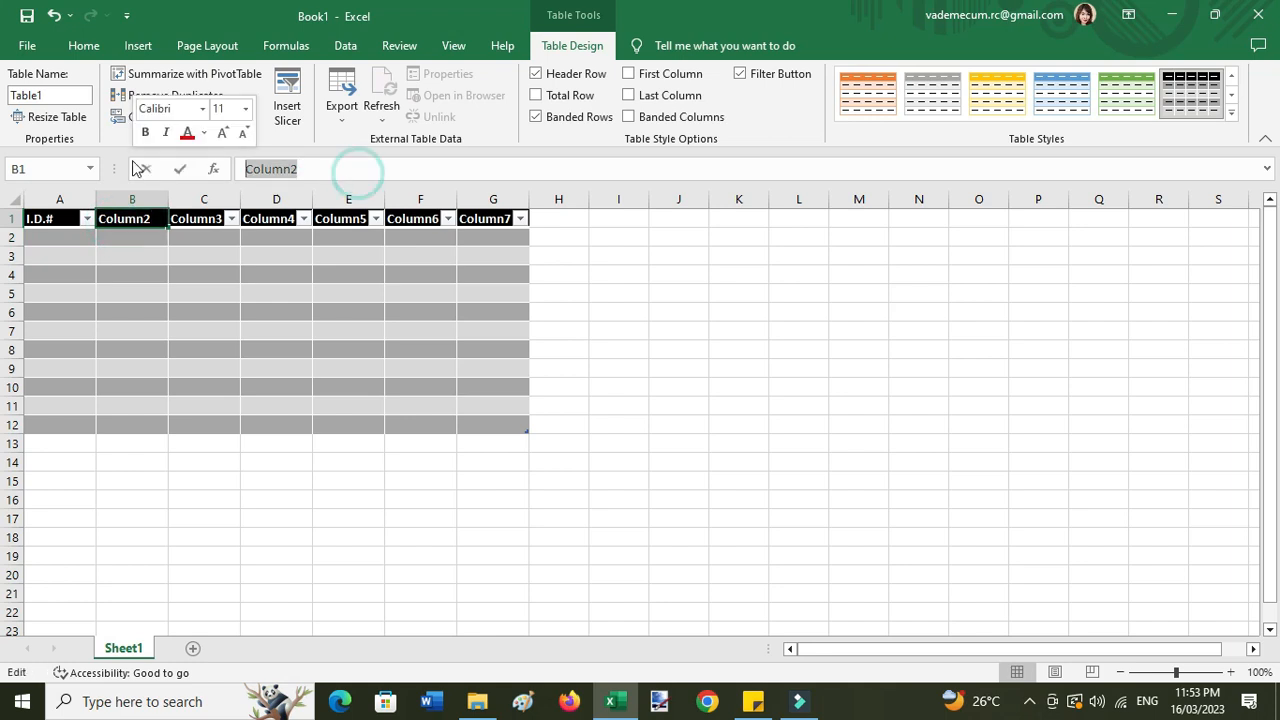
pyautogui.write('Name')
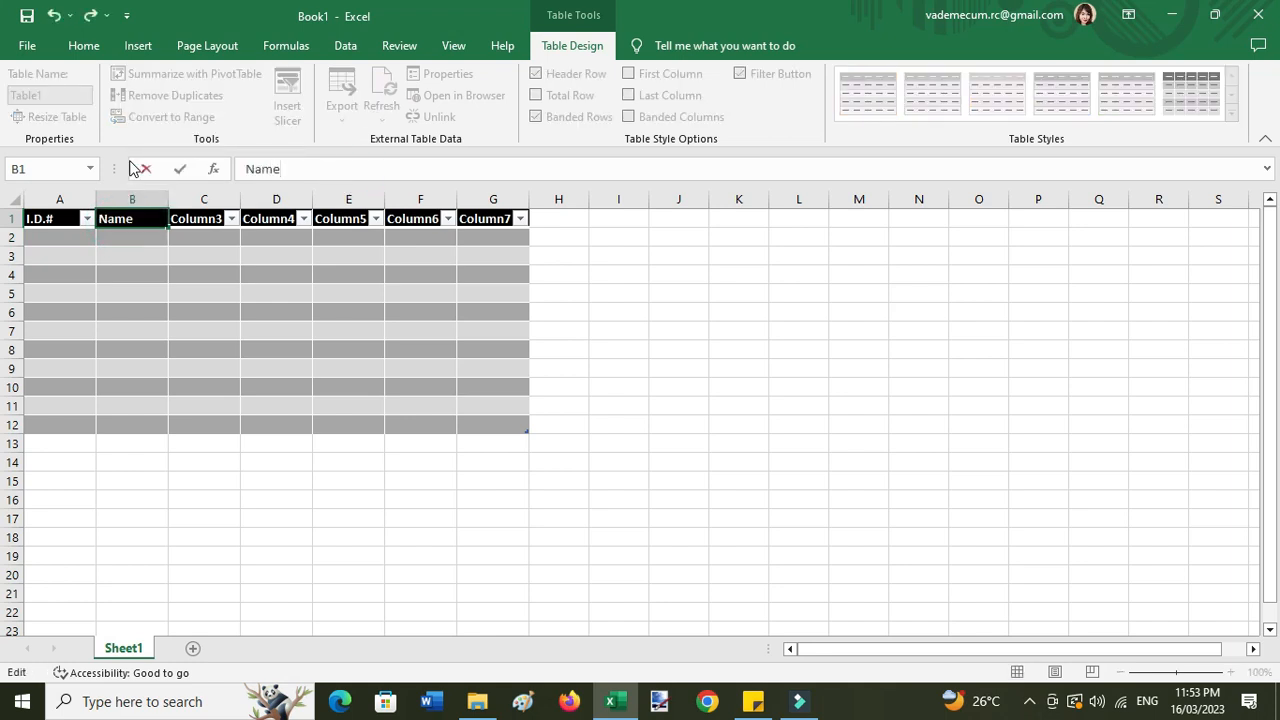
pyautogui.click(200, 222)
pyautogui.doubleClick(334, 170)
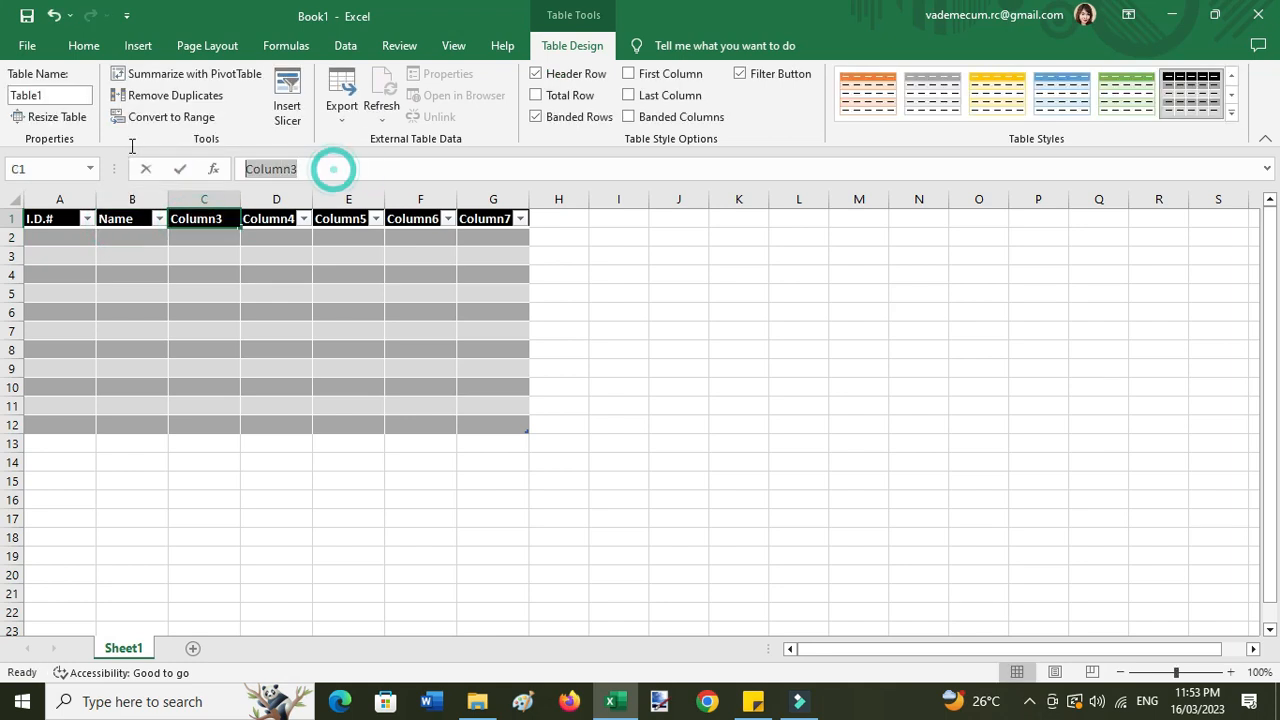
pyautogui.write('Section')
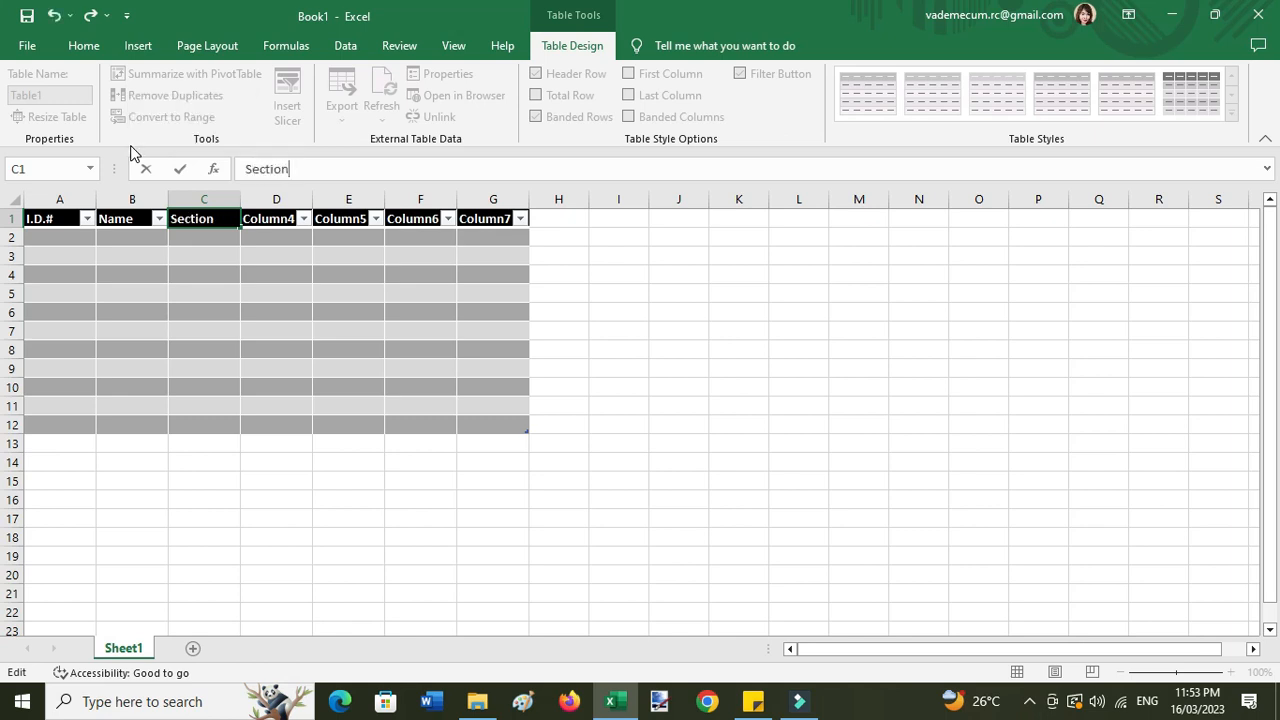
pyautogui.press('Return')
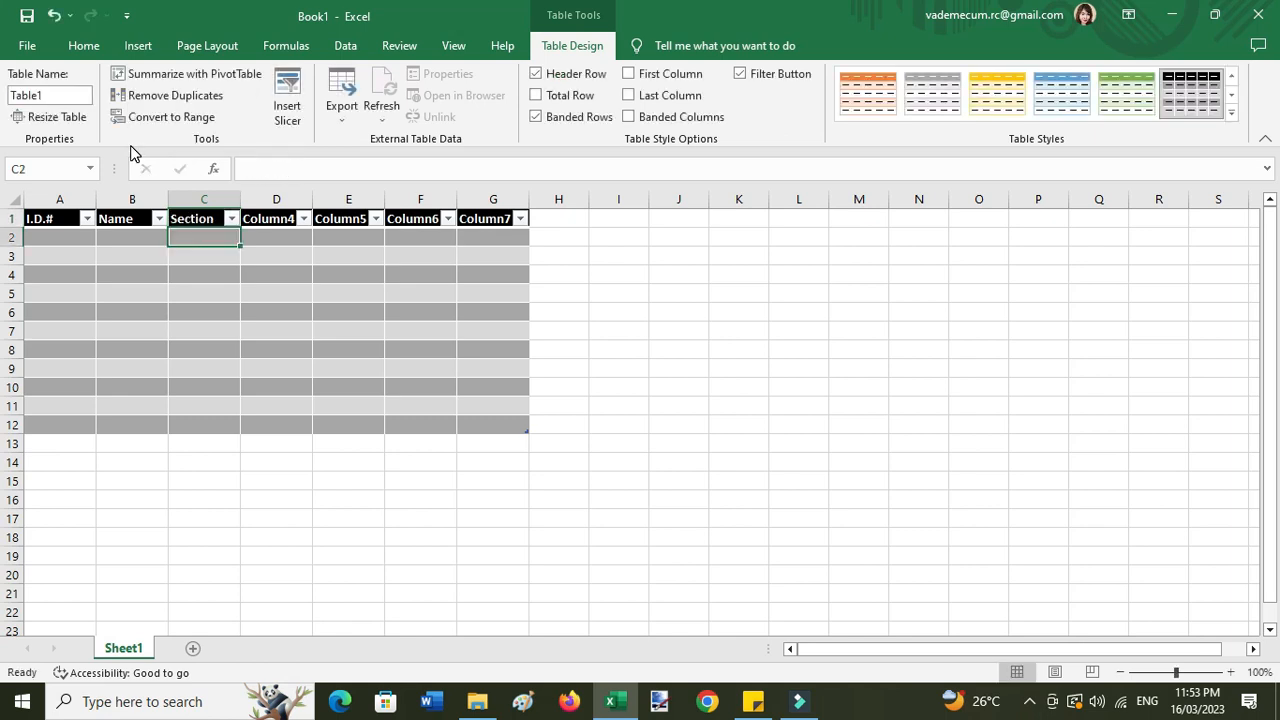
# - Rename the fourth and fifth headers to Grade level and Gender
pyautogui.click(262, 218)
pyautogui.moveTo(305, 168); pyautogui.dragTo(140, 148)
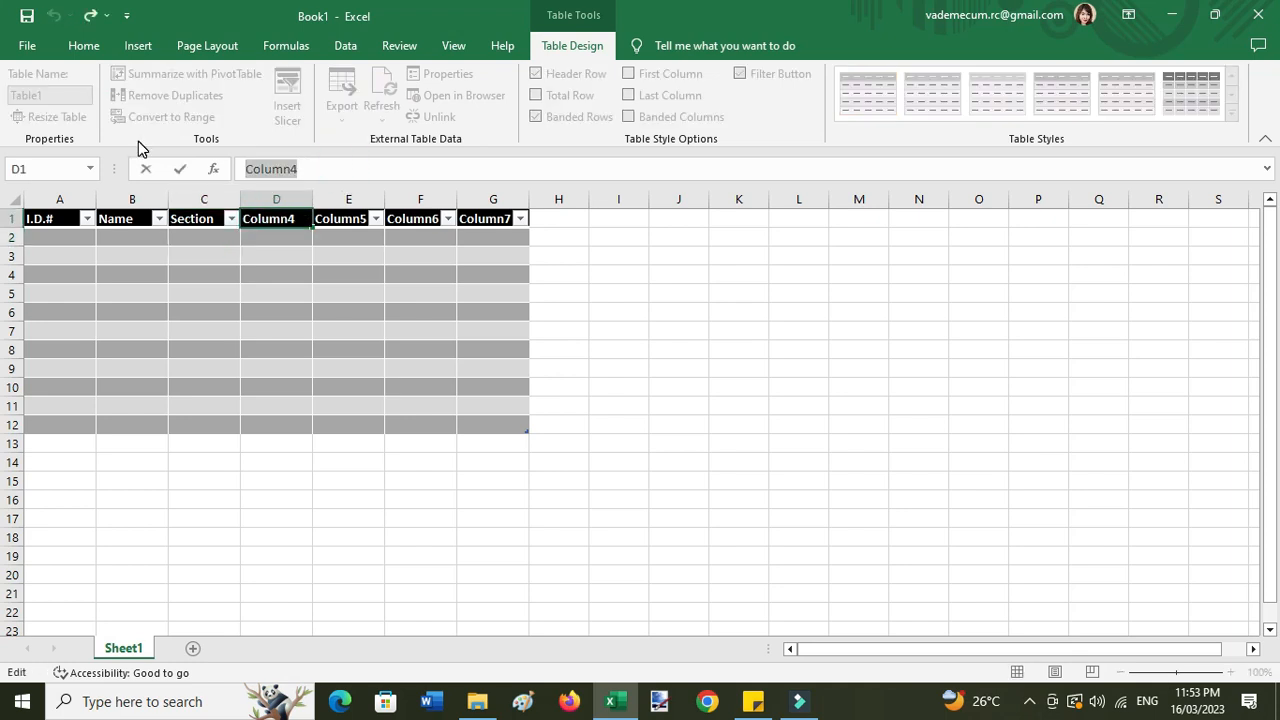
pyautogui.write('Grade')
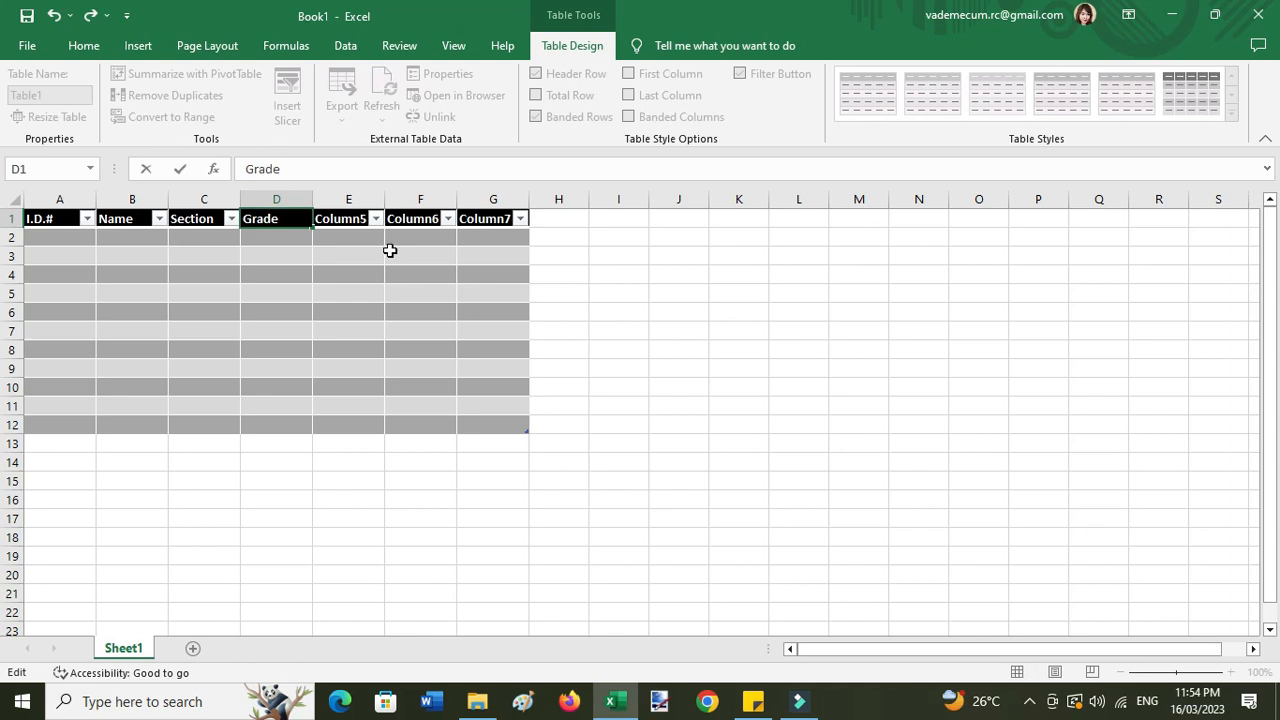
pyautogui.write('level')
pyautogui.click(330, 220)
pyautogui.moveTo(344, 168); pyautogui.dragTo(136, 155)
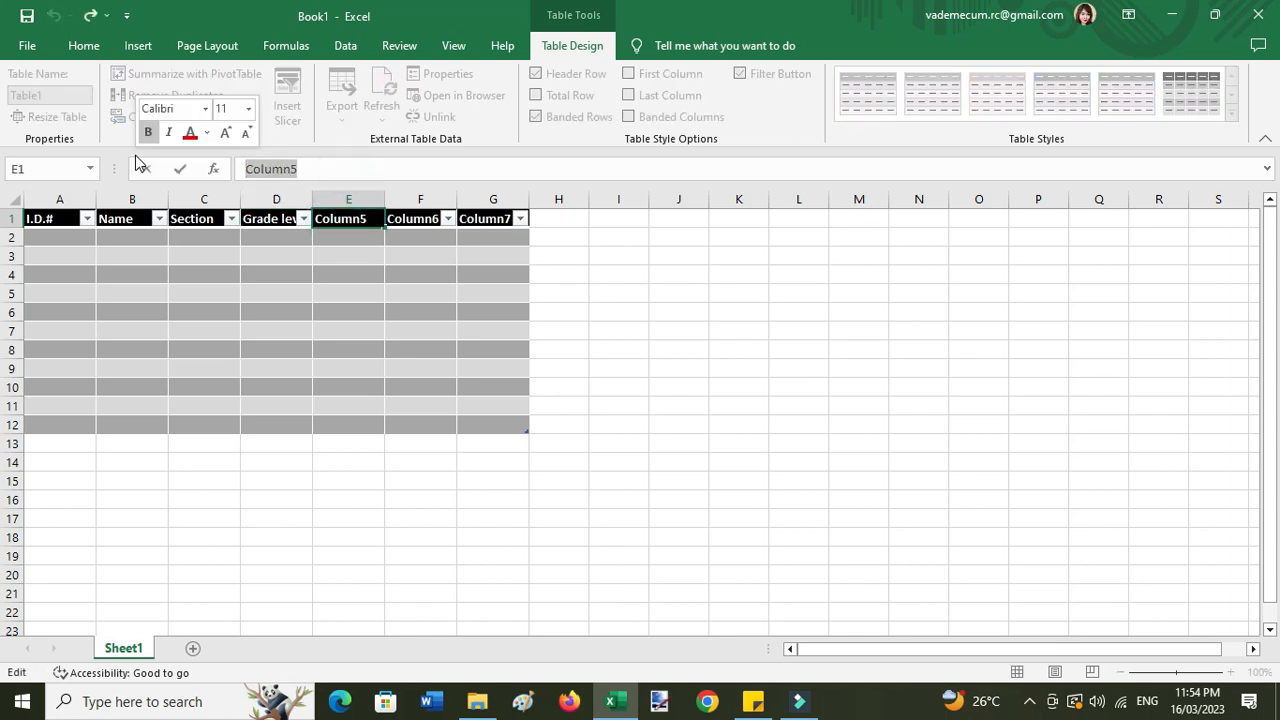
pyautogui.write('Gen der')
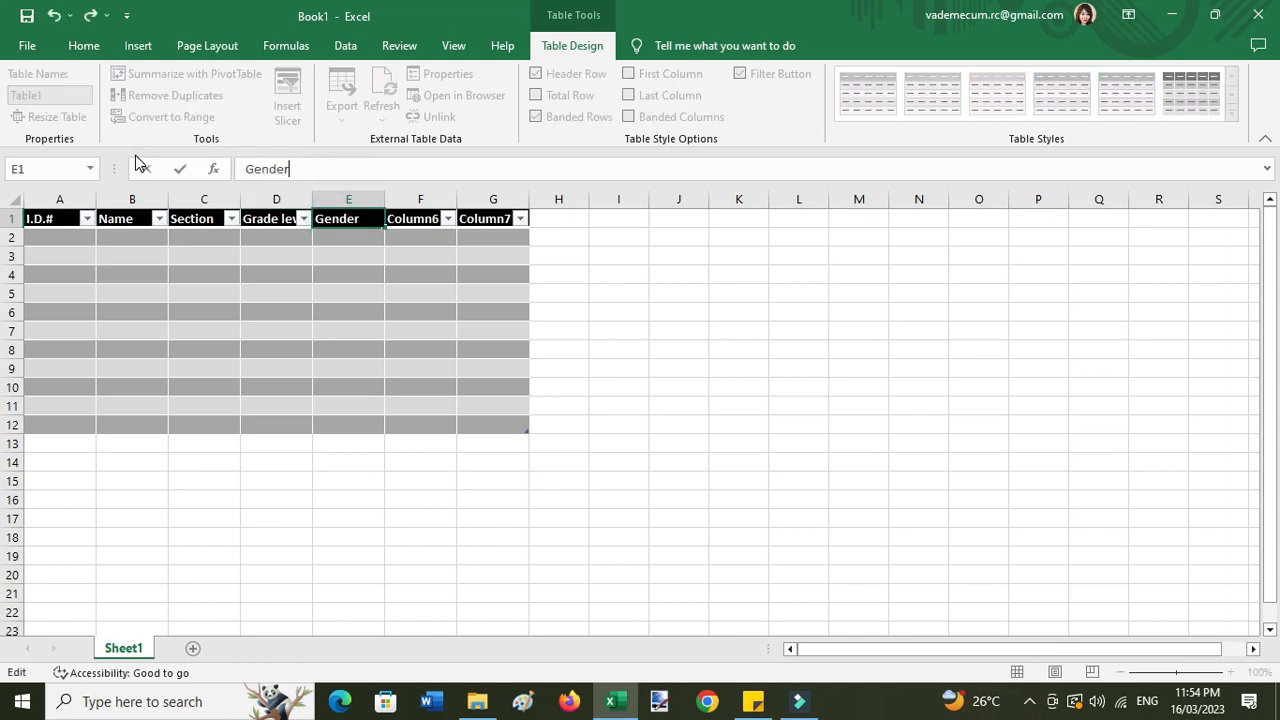
pyautogui.click(460, 335)
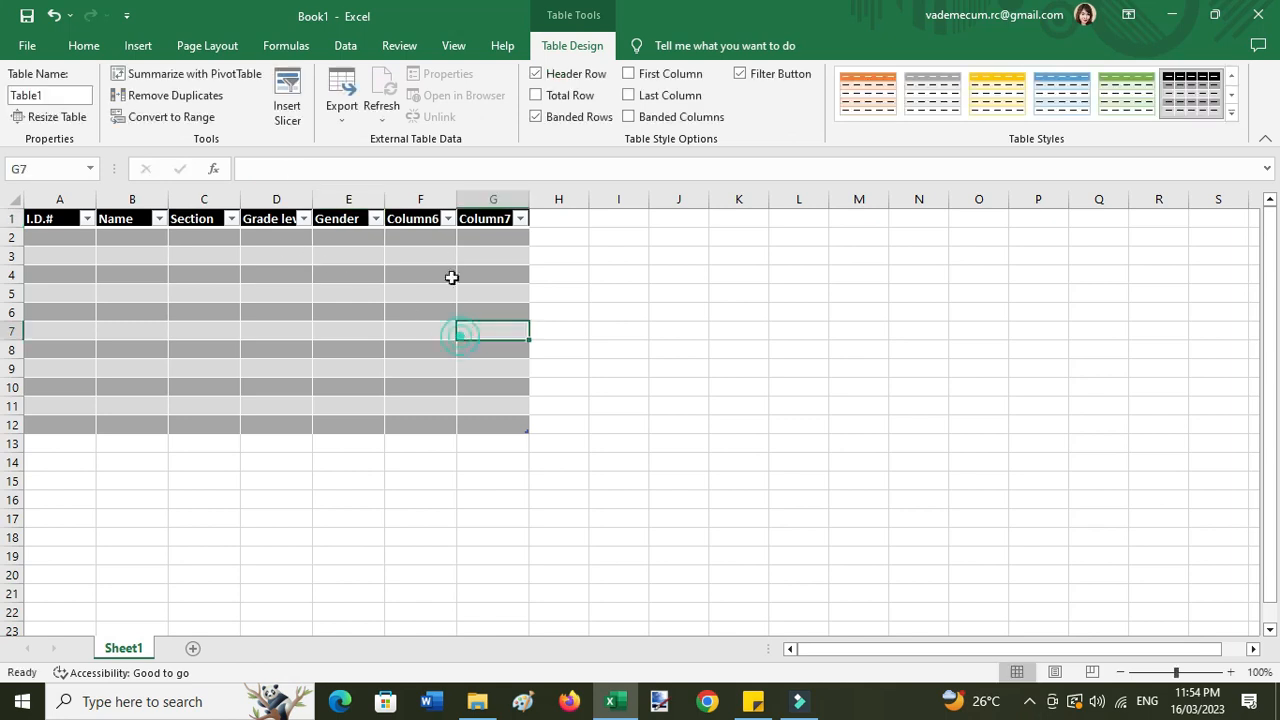
# - Rename the last two headers to Age and Image symbol
pyautogui.click(420, 220)
pyautogui.doubleClick(352, 170)
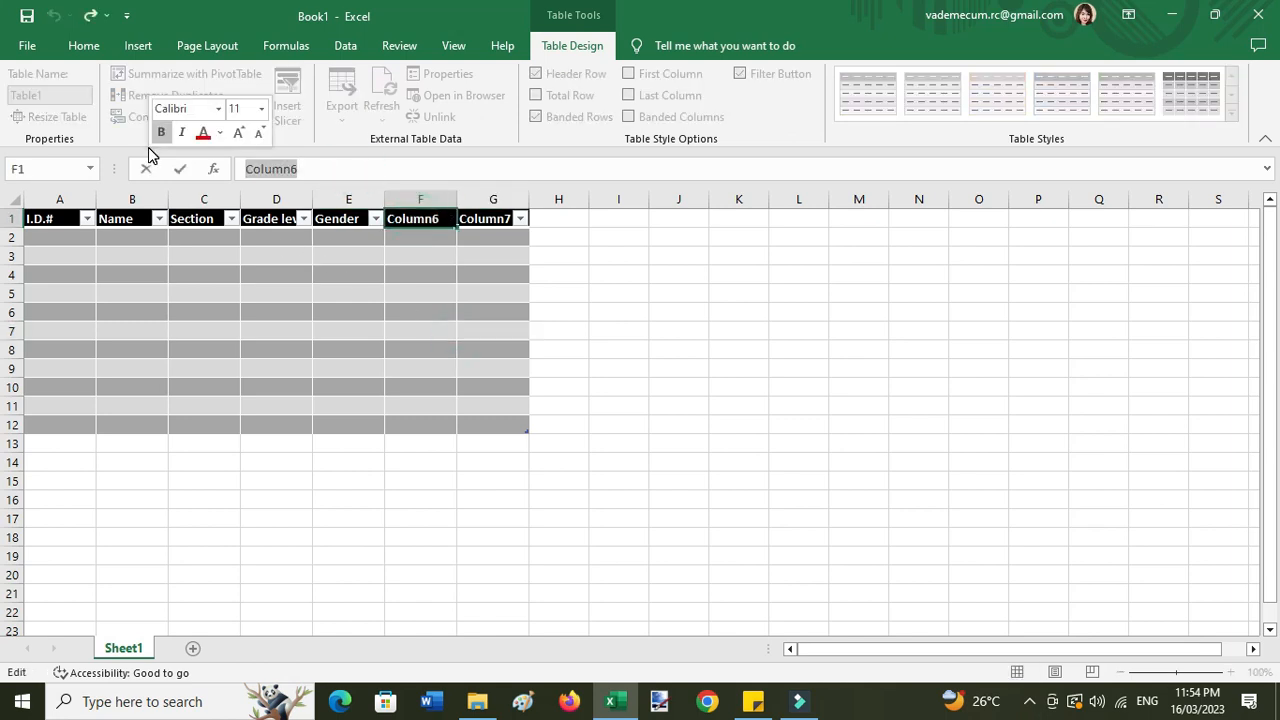
pyautogui.write('Age')
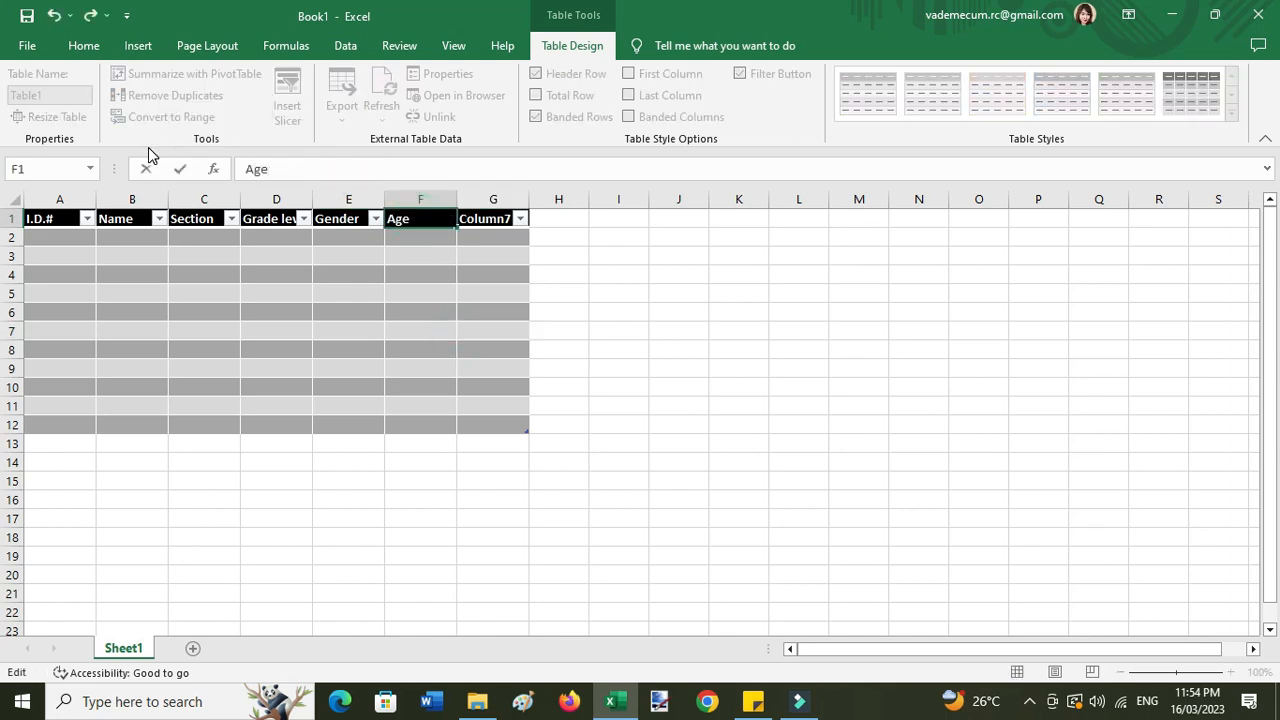
pyautogui.click(549, 389)
pyautogui.click(479, 219)
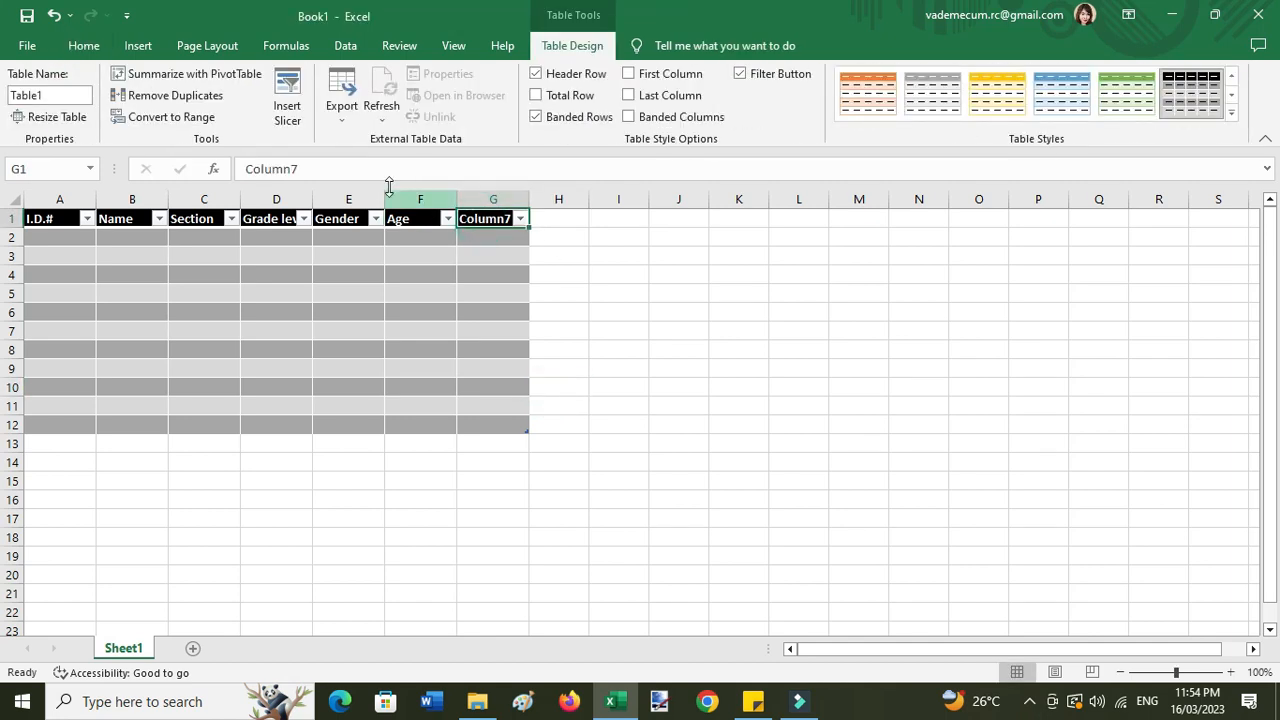
pyautogui.doubleClick(380, 168)
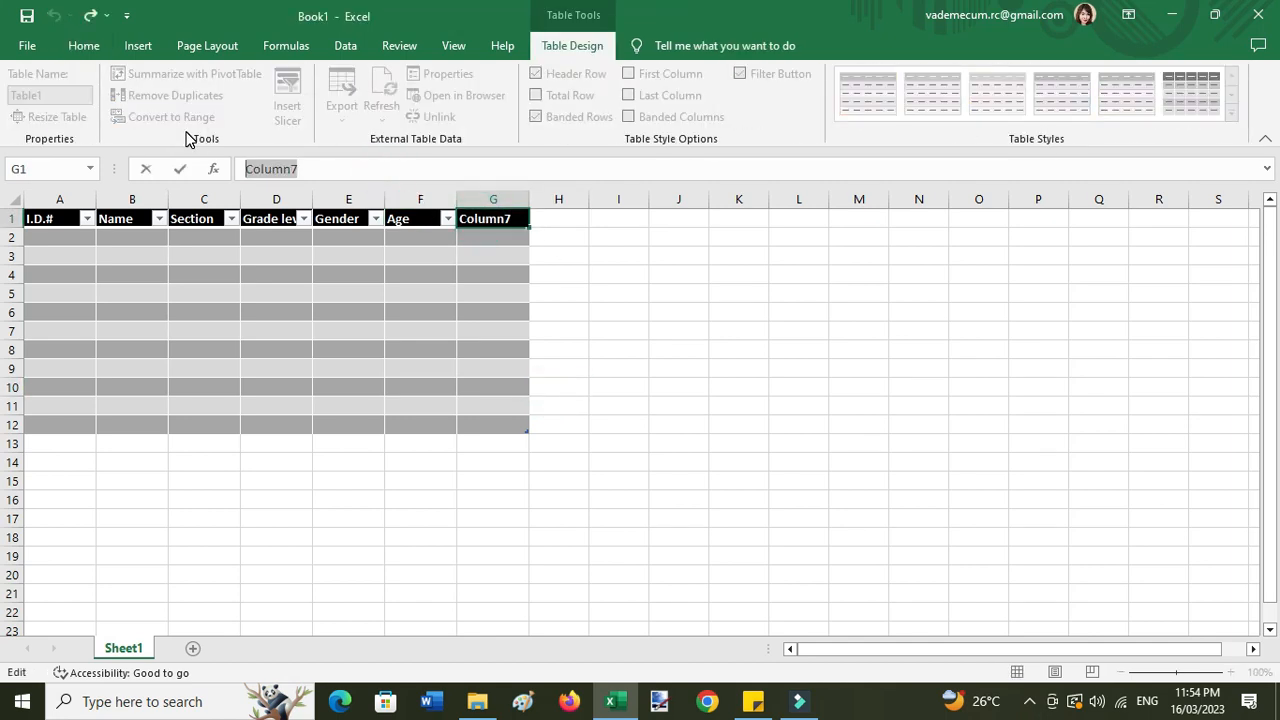
pyautogui.write('Image')
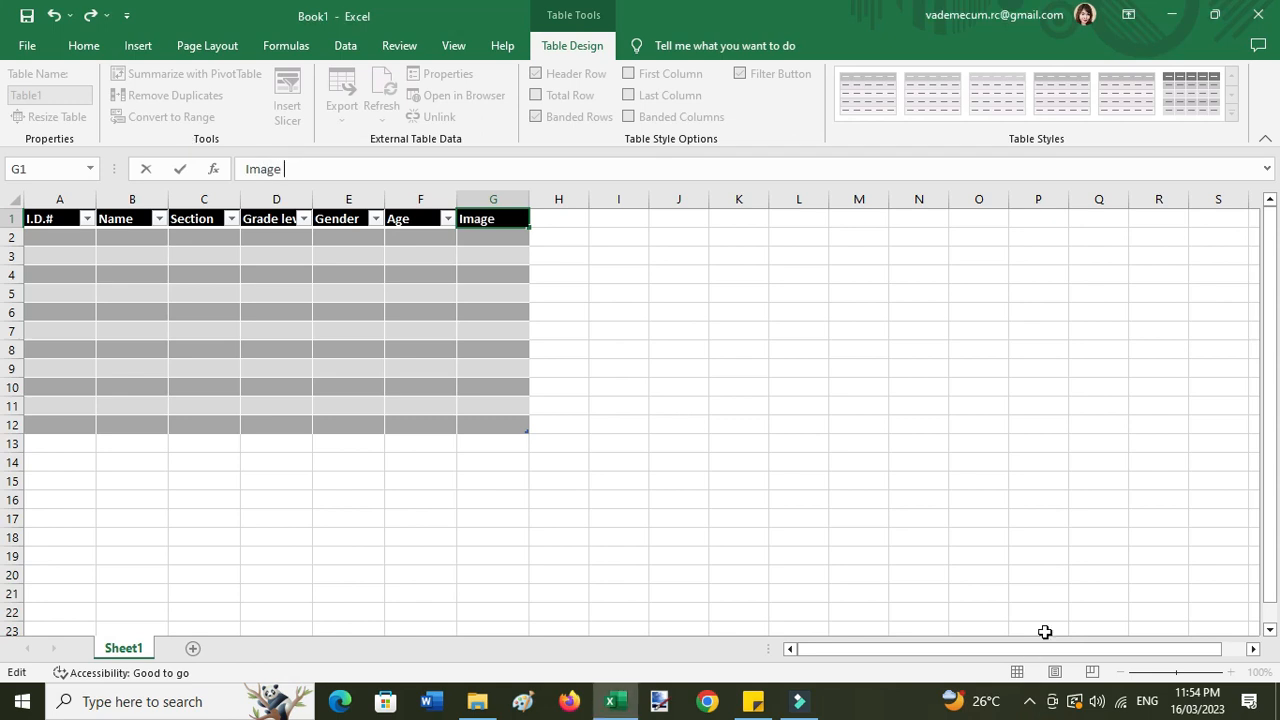
pyautogui.write(' symbol')
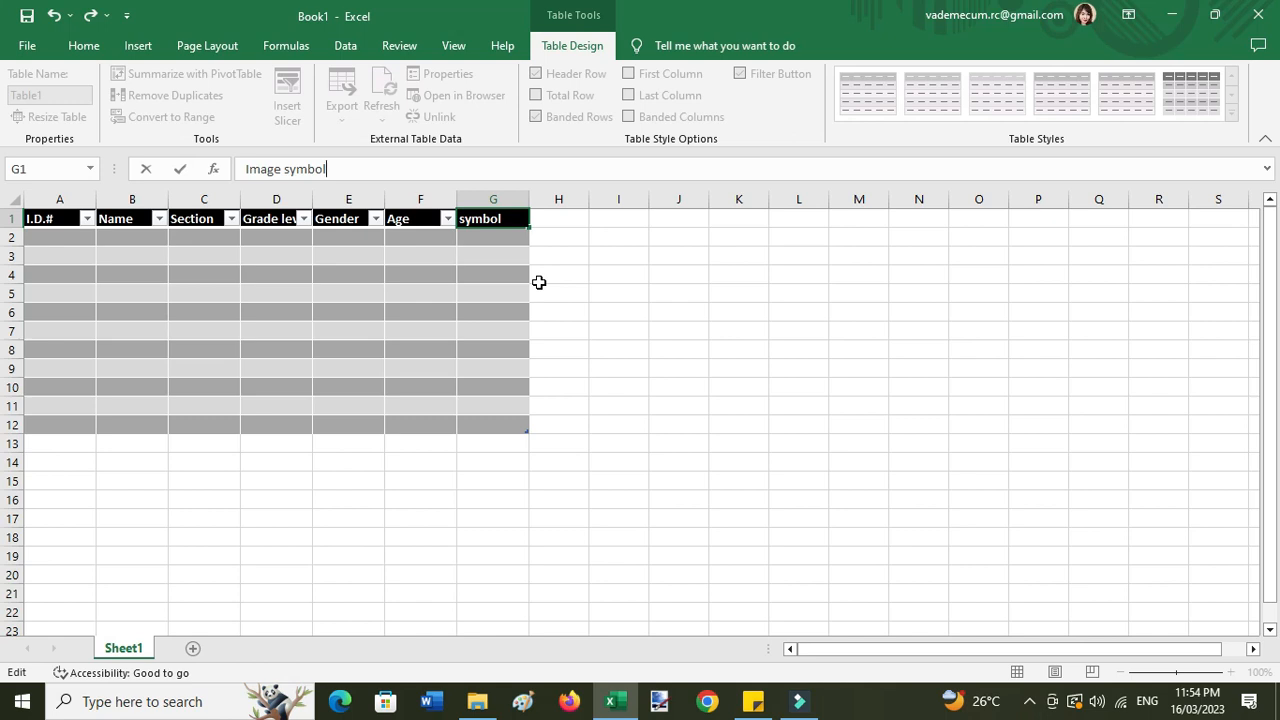
pyautogui.press('Return')
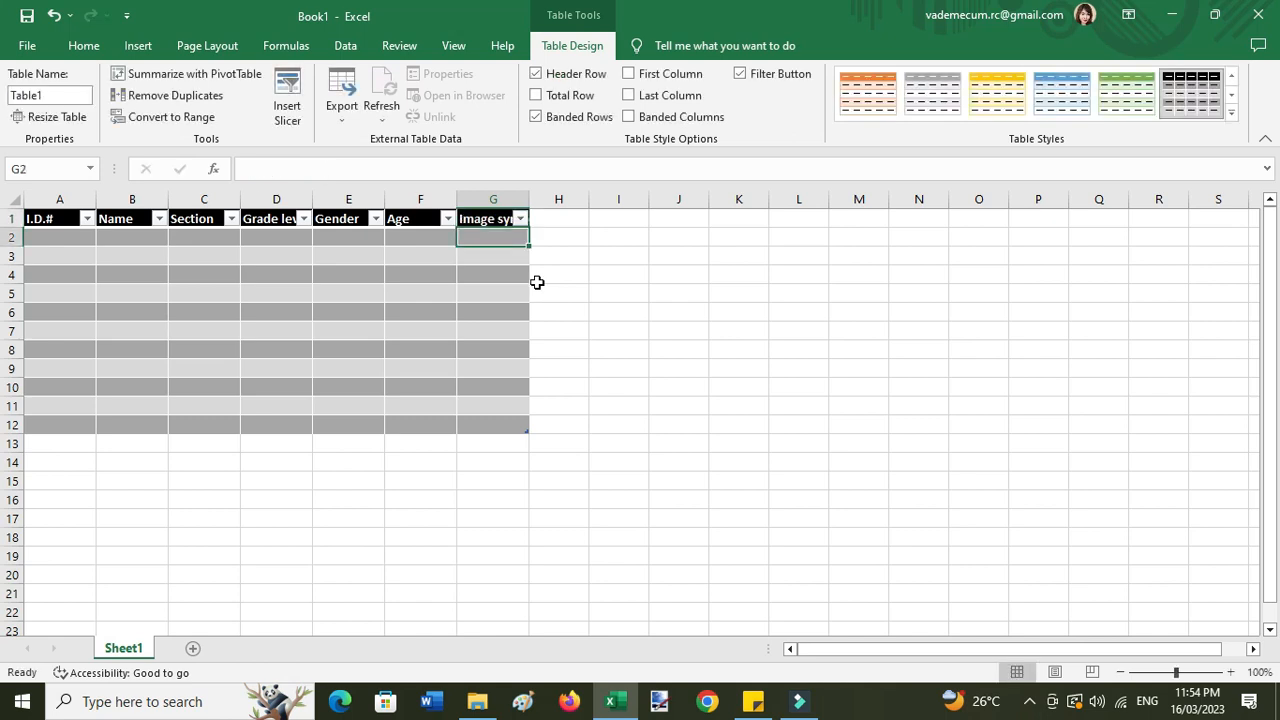
pyautogui.click(669, 308)
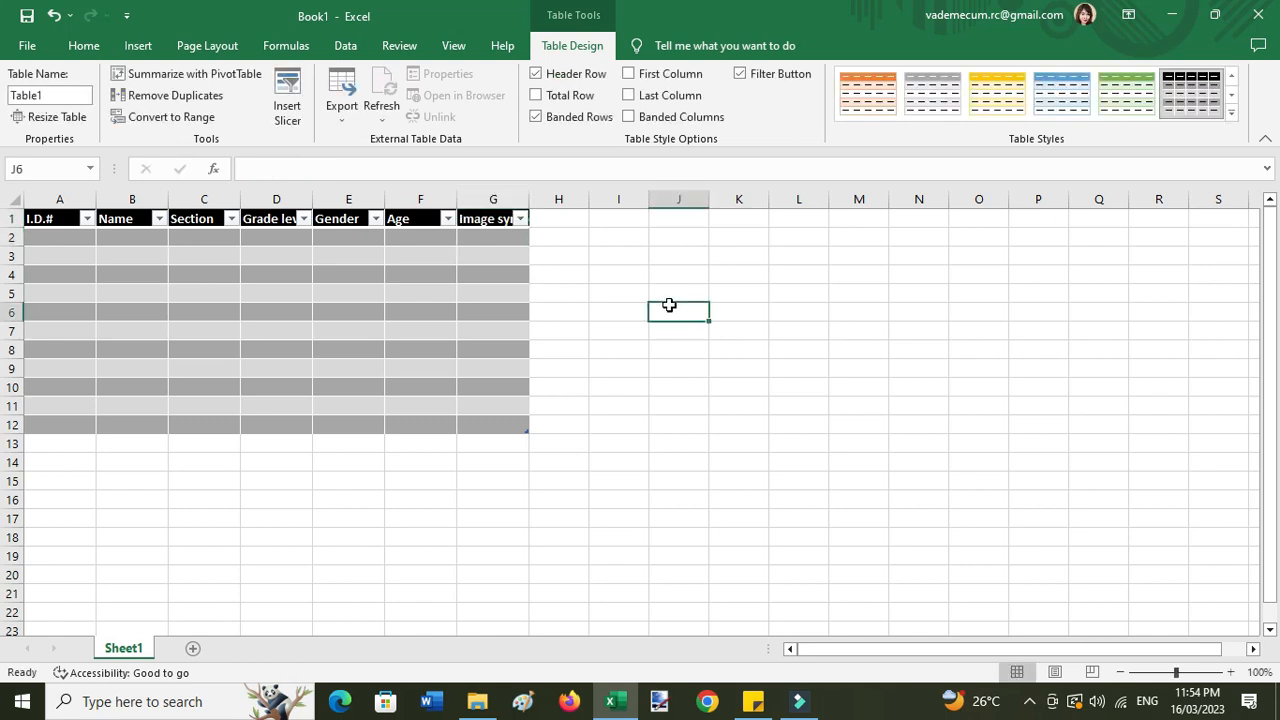
# - Check each header, widen column A for I.D.#, and AutoFit column G for Image symbol
pyautogui.click(808, 418)
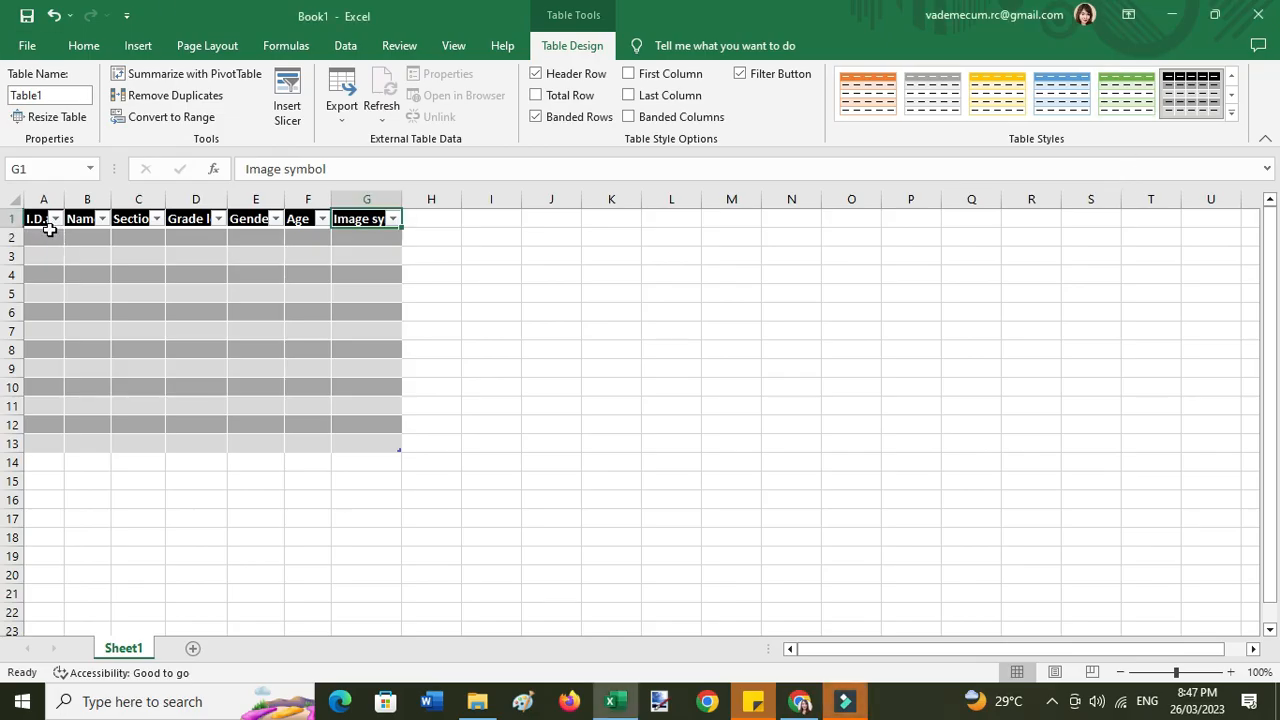
pyautogui.click(37, 218)
pyautogui.click(75, 222)
pyautogui.click(135, 218)
pyautogui.click(182, 218)
pyautogui.click(268, 222)
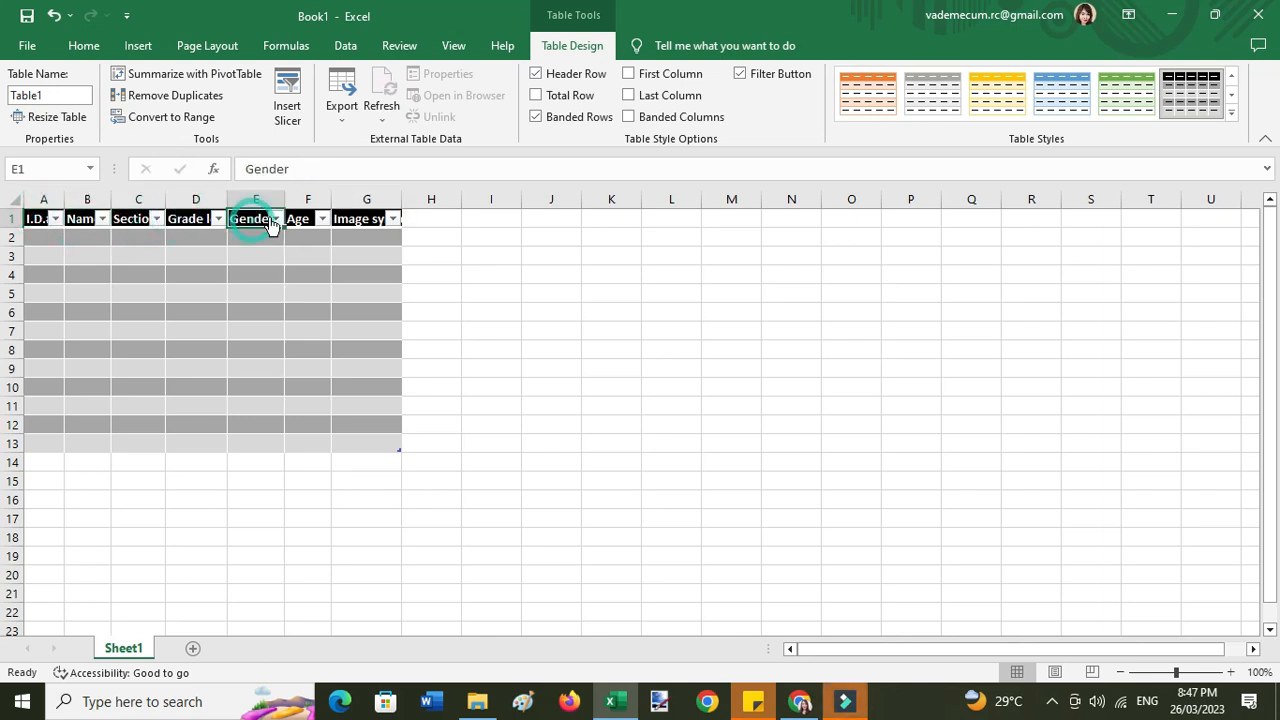
pyautogui.click(300, 218)
pyautogui.click(370, 222)
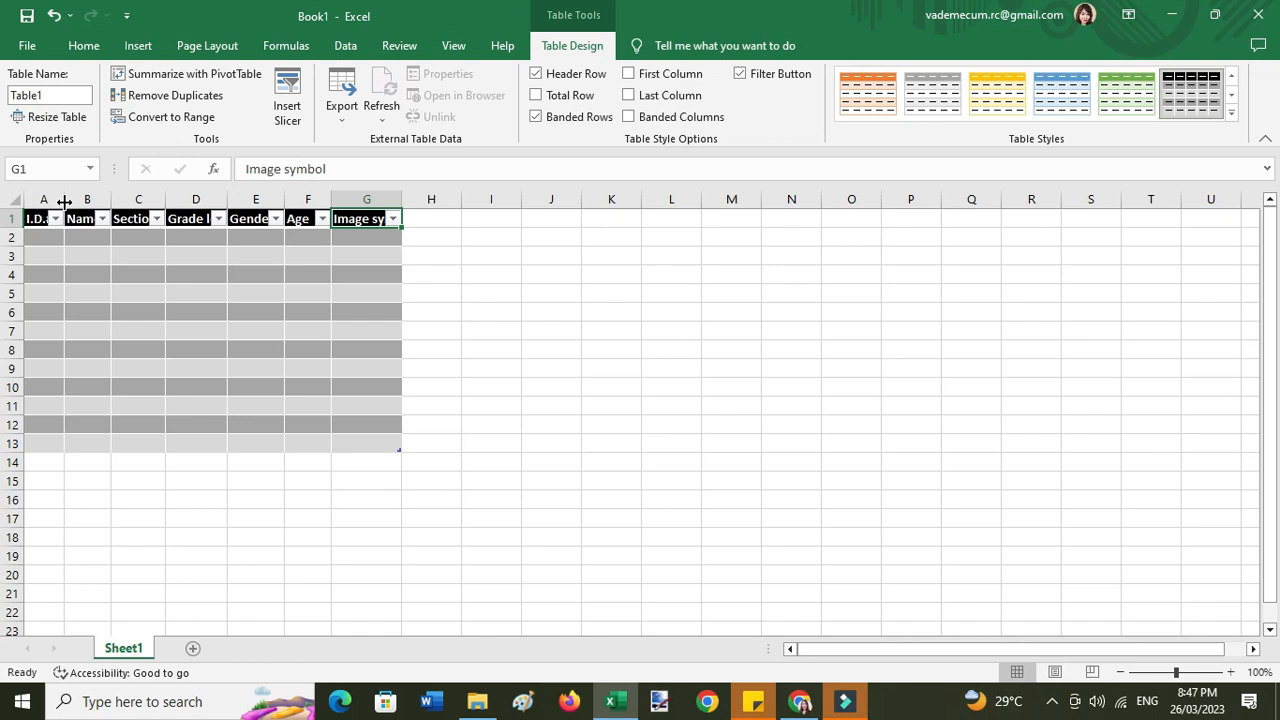
pyautogui.moveTo(64, 202); pyautogui.dragTo(348, 199)
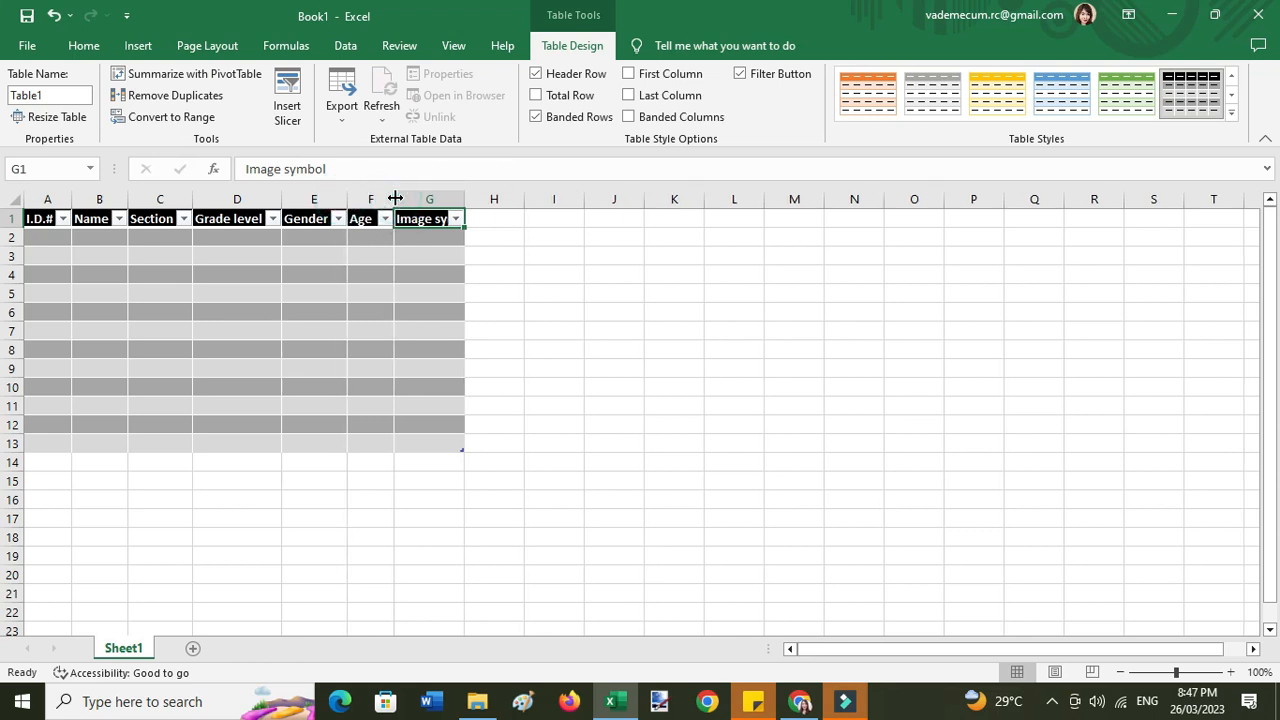
pyautogui.doubleClick(464, 199)
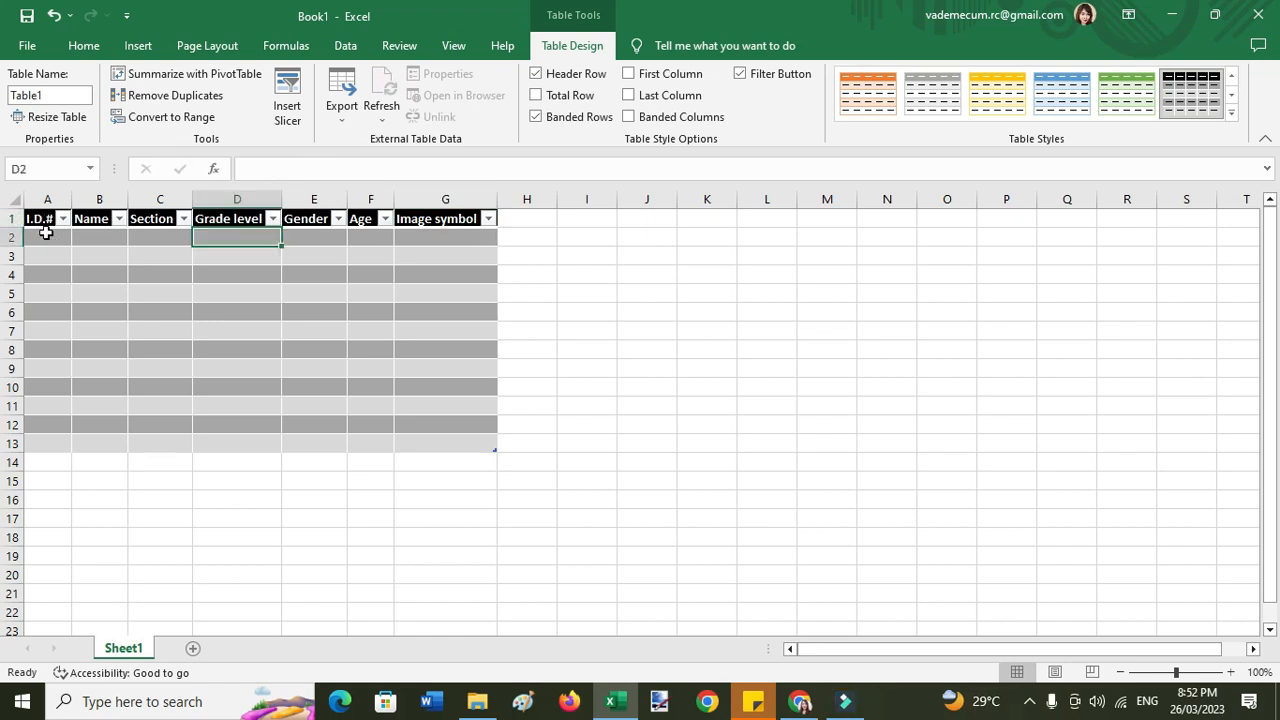
# - Step across the first data row A2–G2 and return to A2 for data entry
pyautogui.click(47, 237)
pyautogui.click(92, 237)
pyautogui.click(155, 237)
pyautogui.click(238, 240)
pyautogui.click(312, 238)
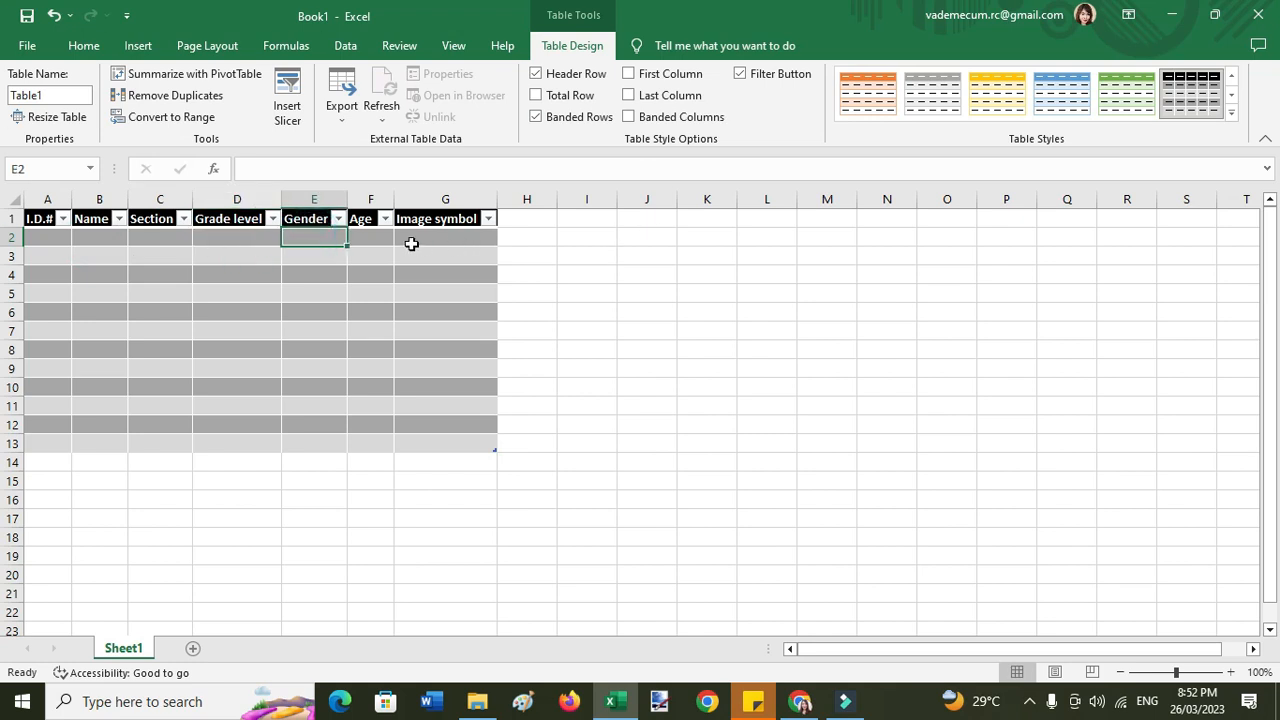
pyautogui.click(376, 236)
pyautogui.click(429, 237)
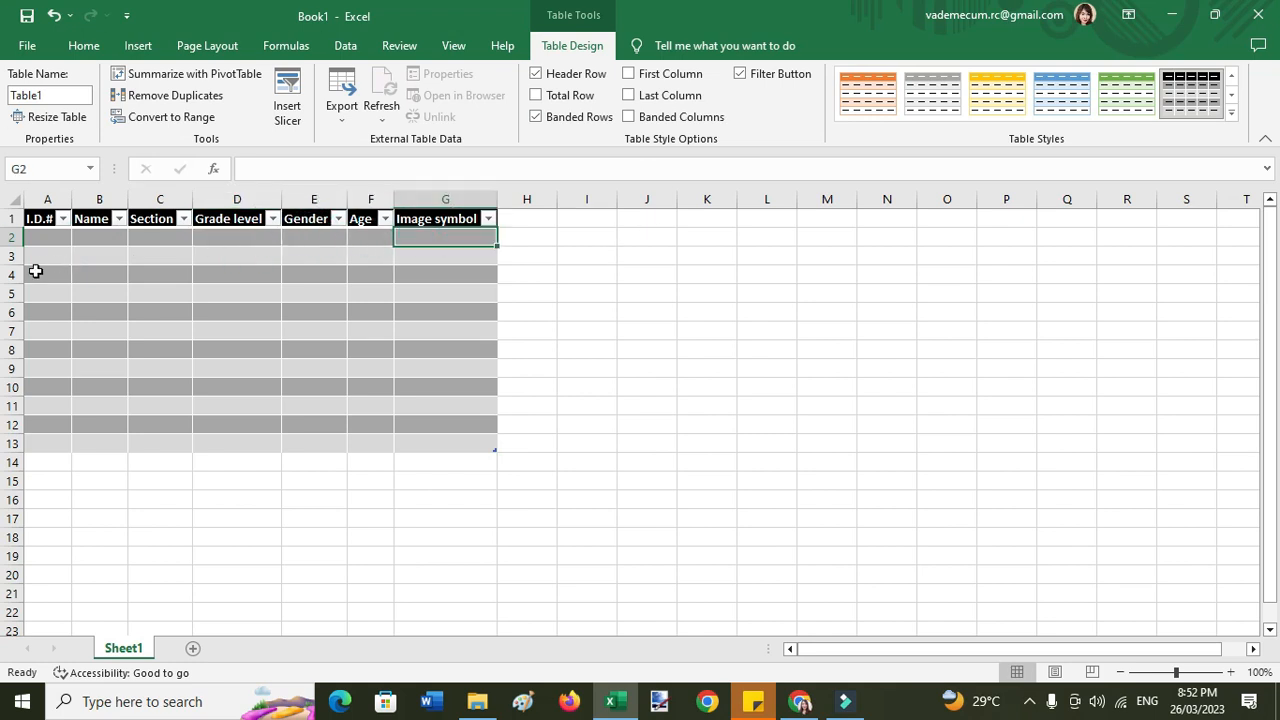
pyautogui.click(38, 234)
pyautogui.click(47, 272)
pyautogui.click(87, 238)
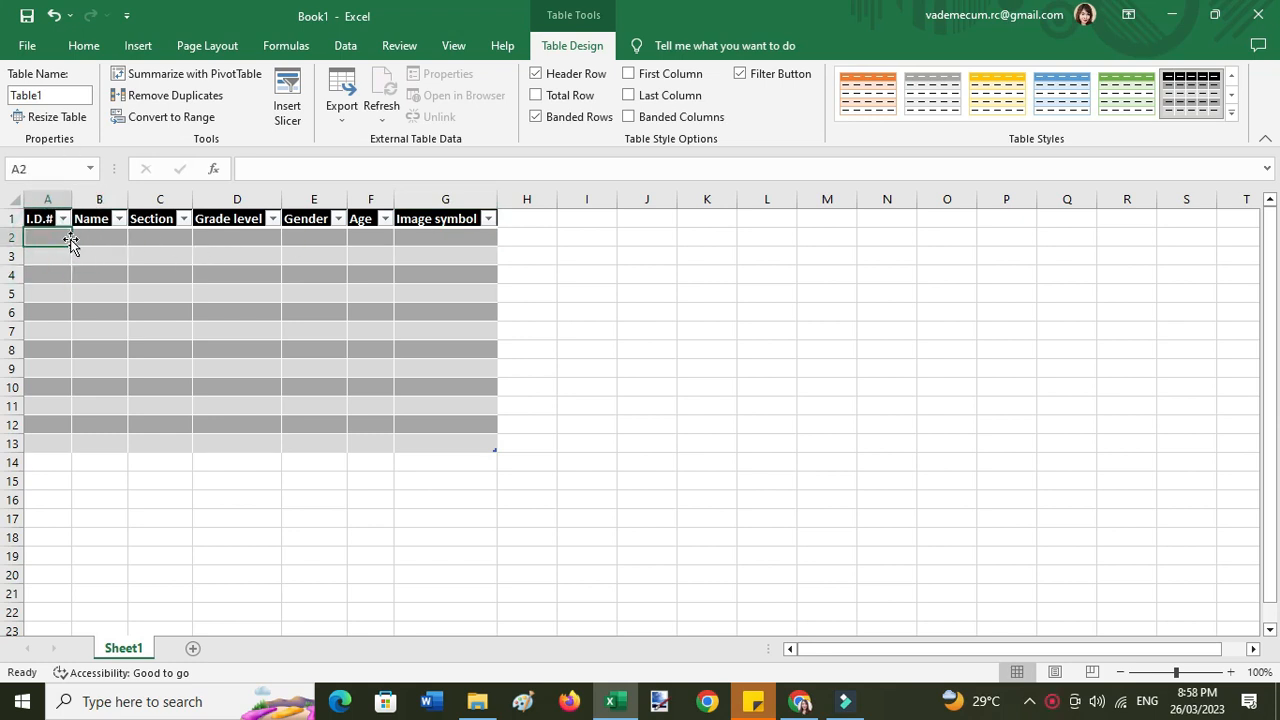
# - Enter ID 2001, the student's name and section Harmony in the first record row
pyautogui.write('2001')
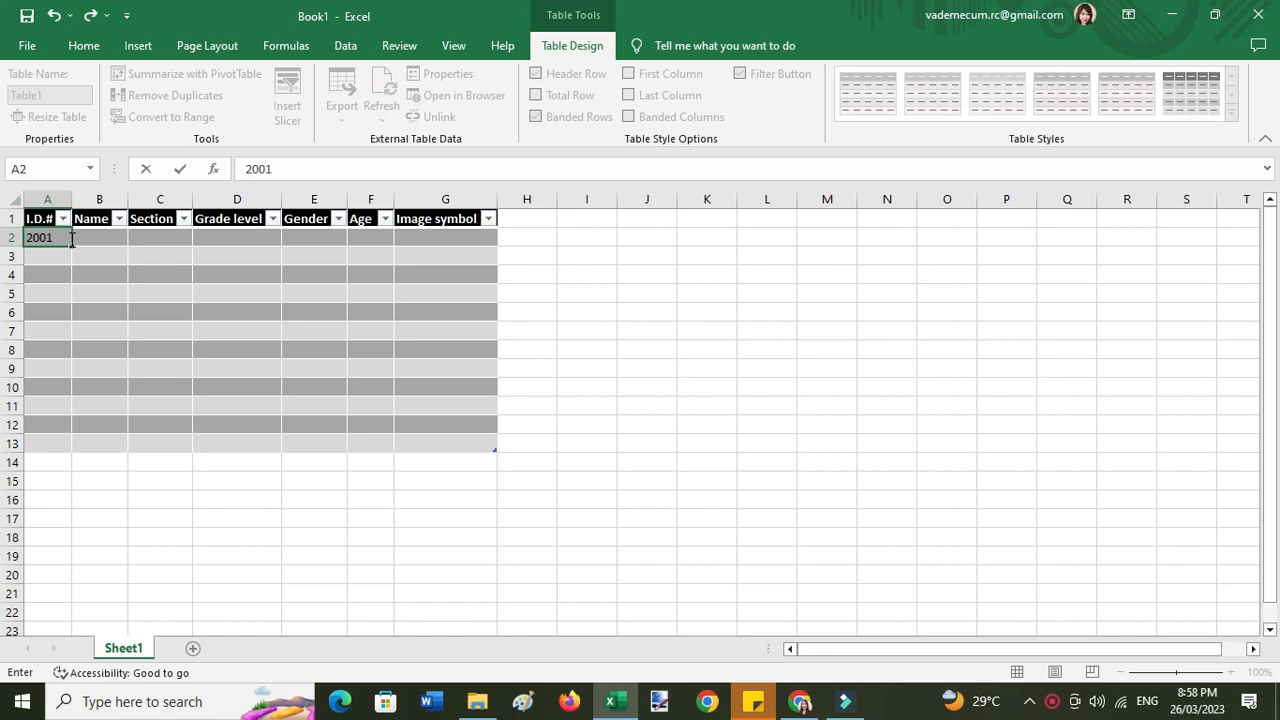
pyautogui.press('Tab')
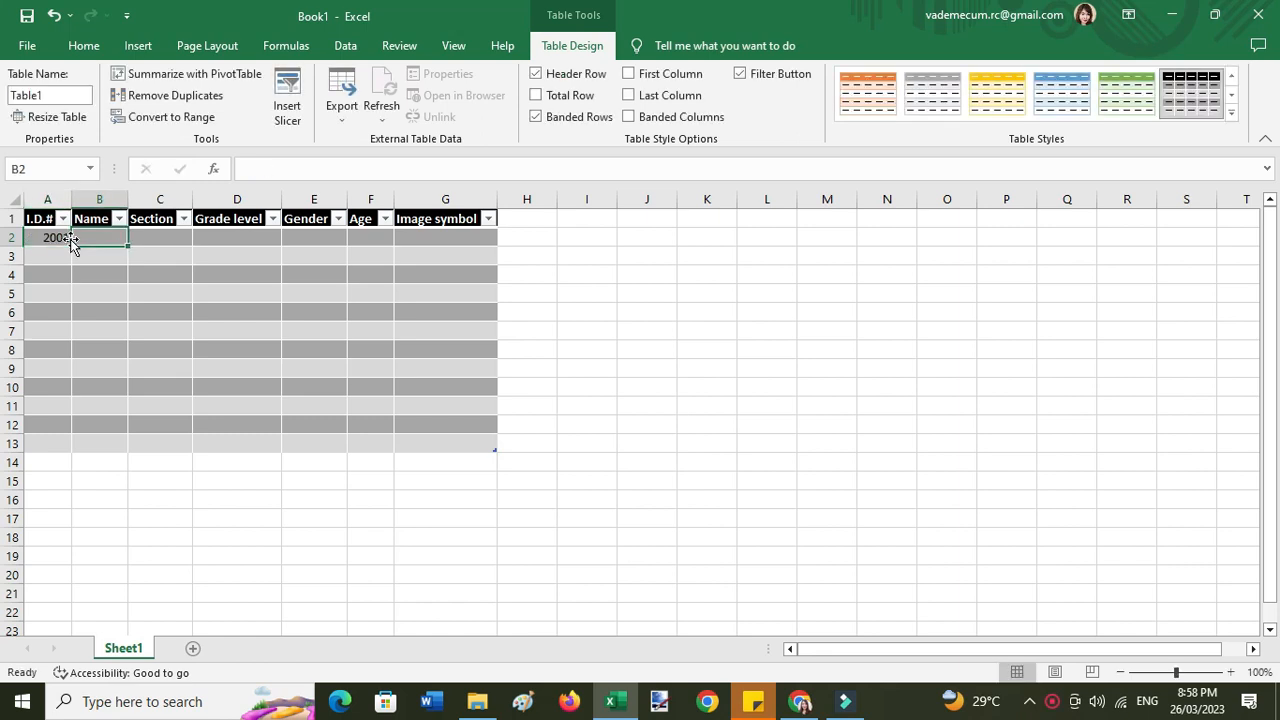
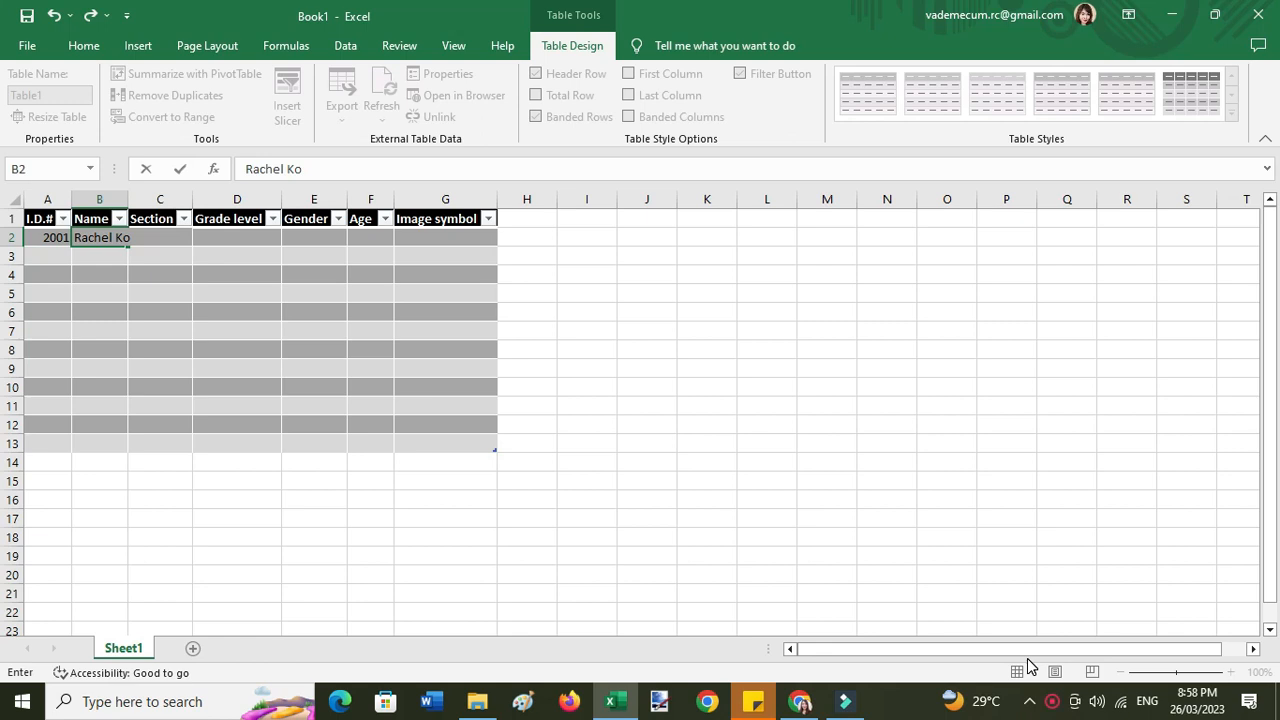
pyautogui.press('Tab')
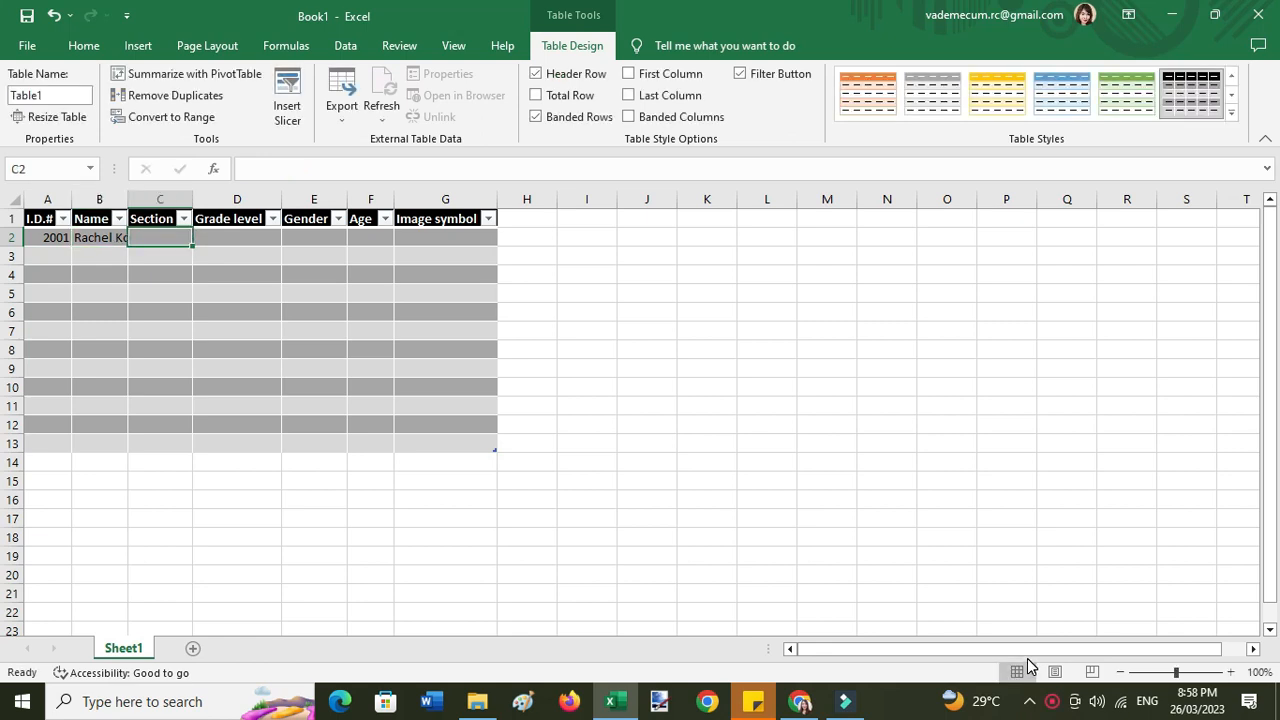
pyautogui.write('Harmony')
pyautogui.press('Tab')
# - Fill in grade level 8, gender Female and age 14 for the first student
pyautogui.write('8')
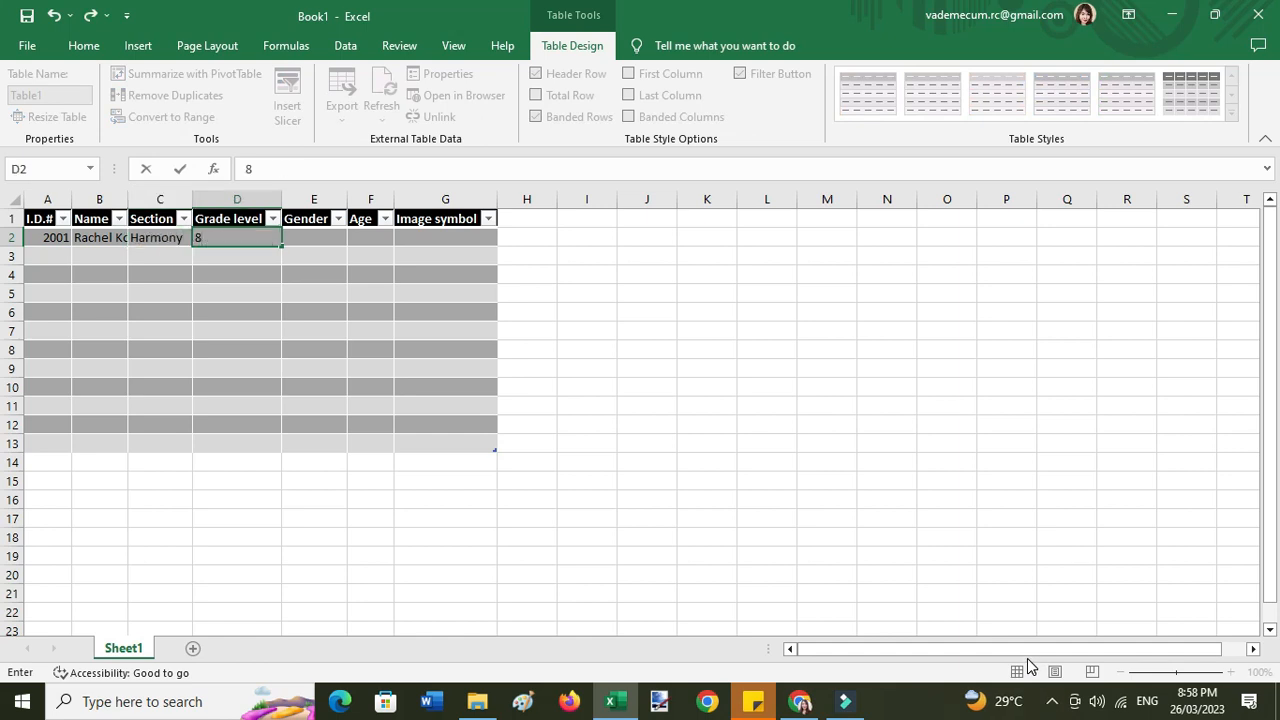
pyautogui.press('Tab')
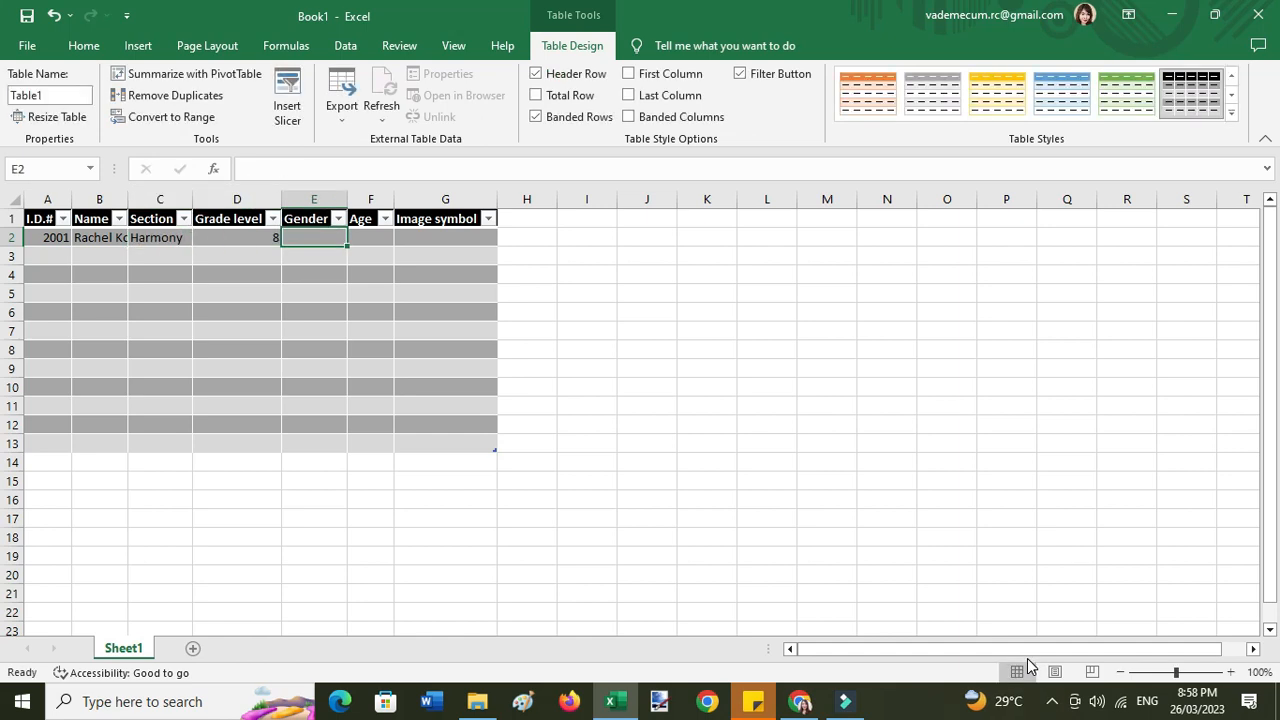
pyautogui.write('Fem')
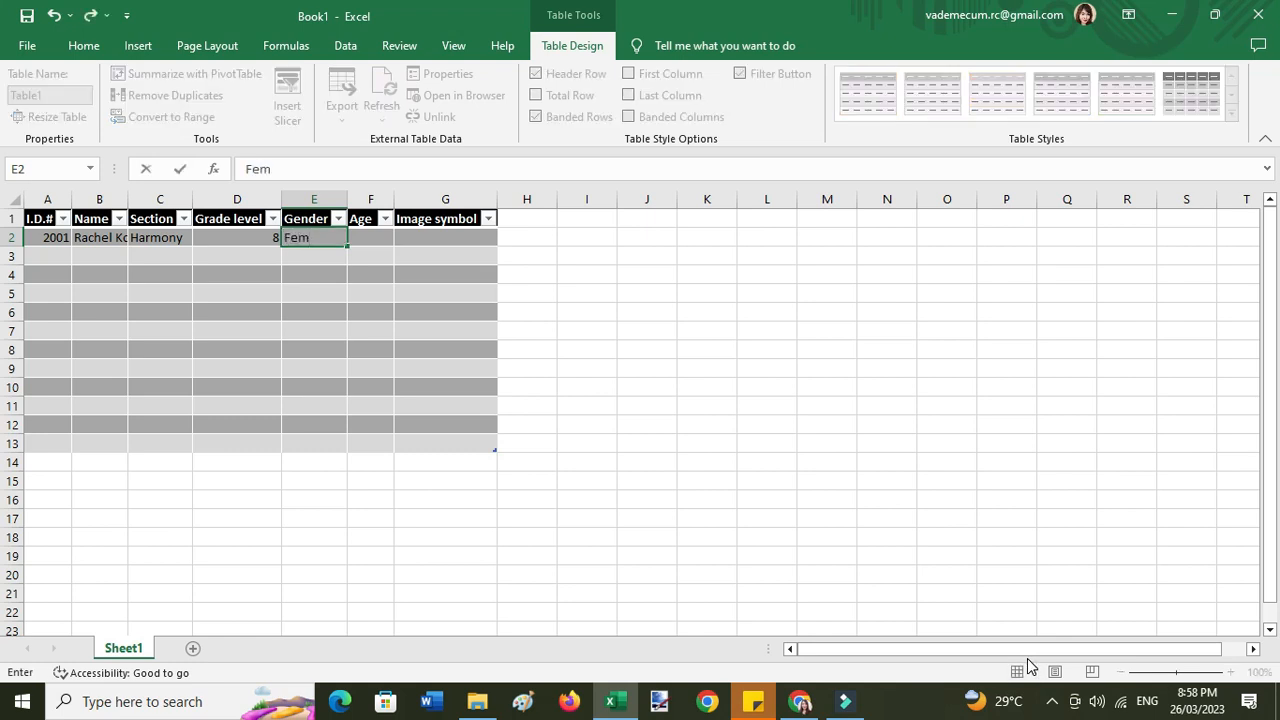
pyautogui.write('ale')
pyautogui.press('Tab')
pyautogui.write('14')
pyautogui.press('Tab')
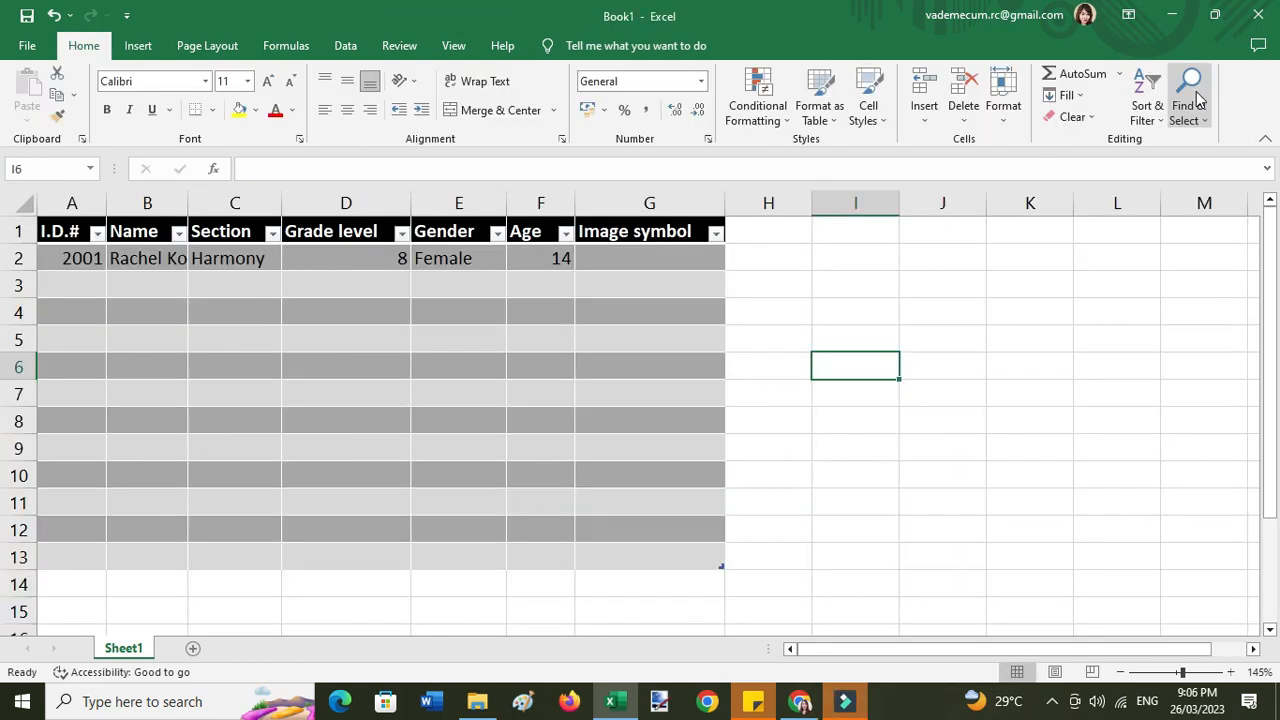
# - With cell G2 selected, insert the sunflwr picture from the Downloads folder
pyautogui.click(598, 257)
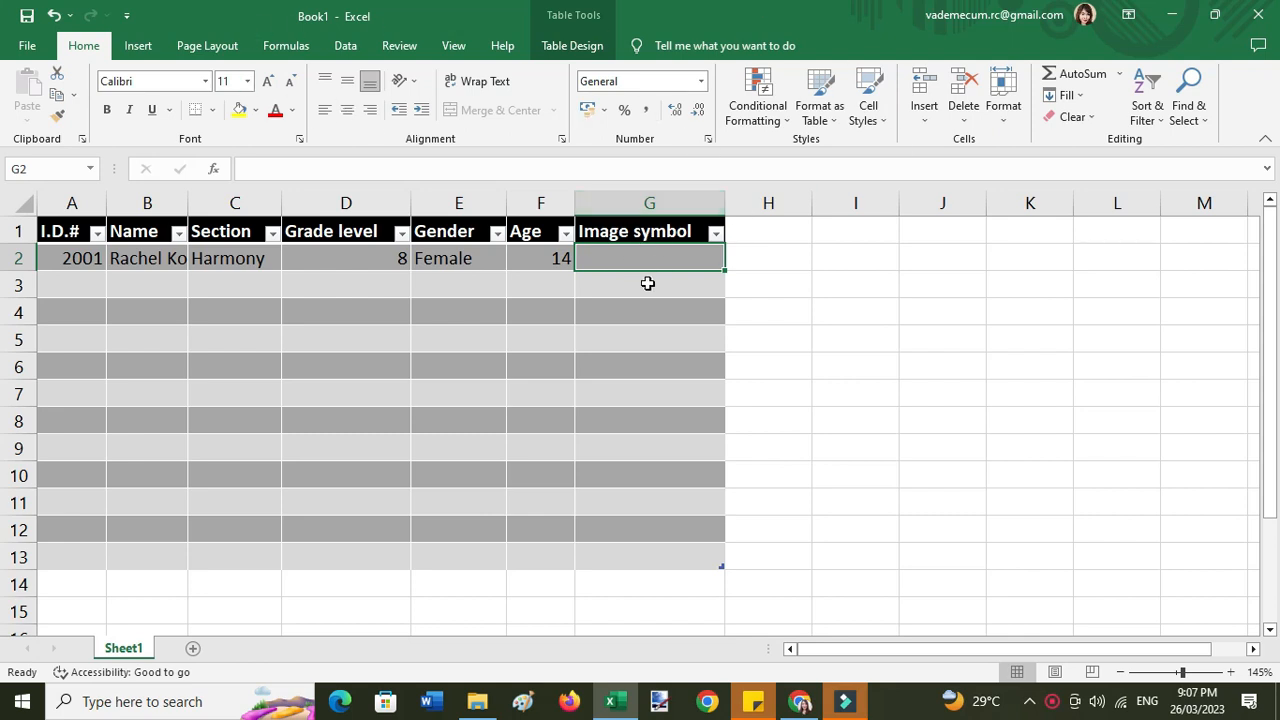
pyautogui.click(140, 48)
pyautogui.click(222, 98)
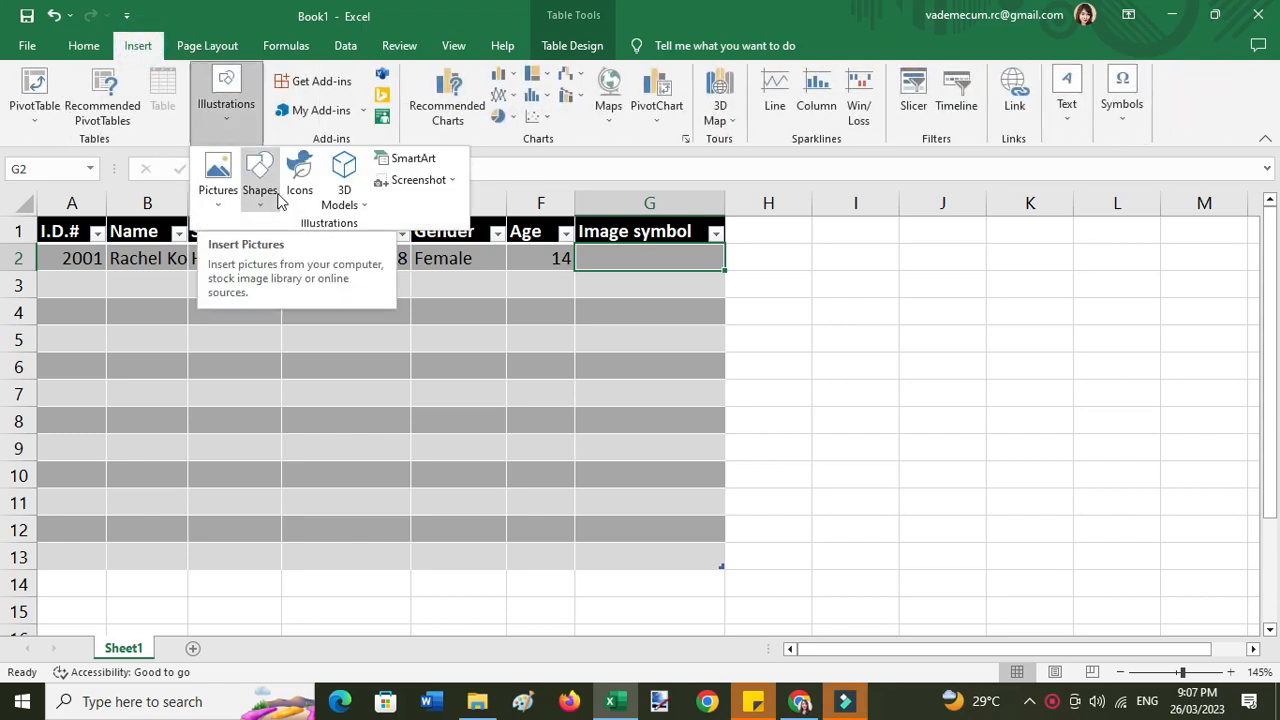
pyautogui.click(208, 192)
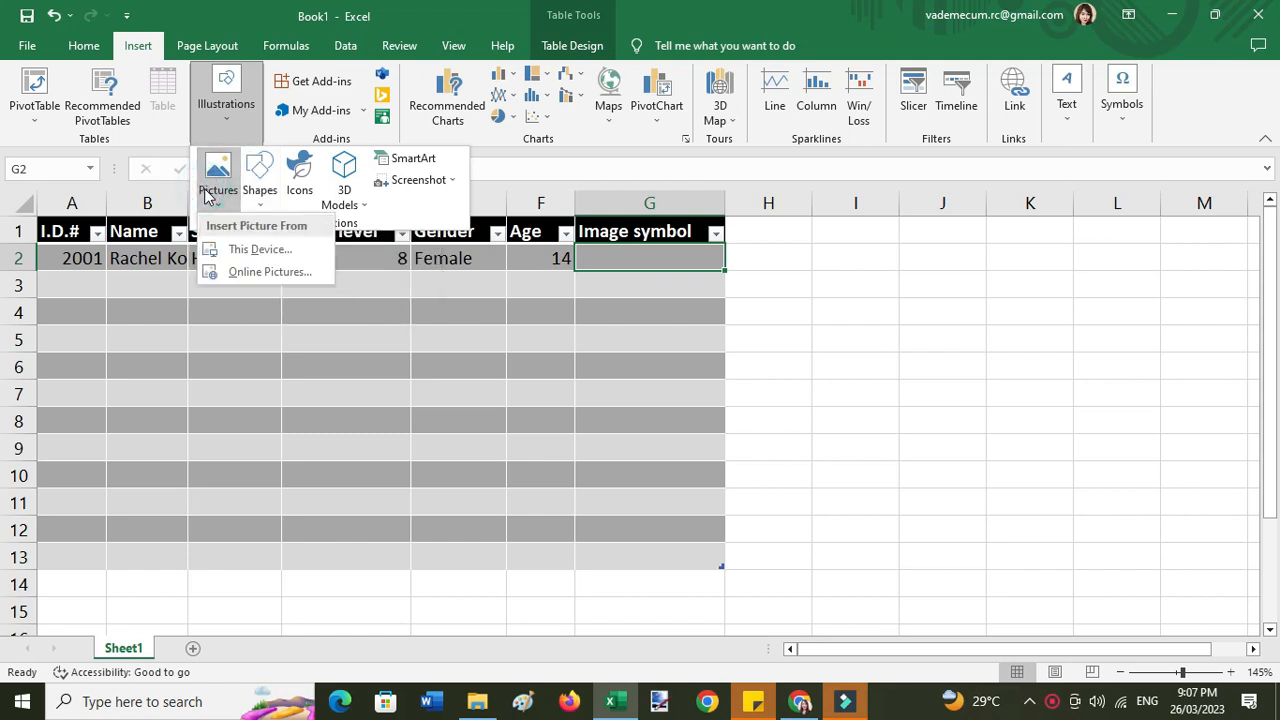
pyautogui.click(262, 250)
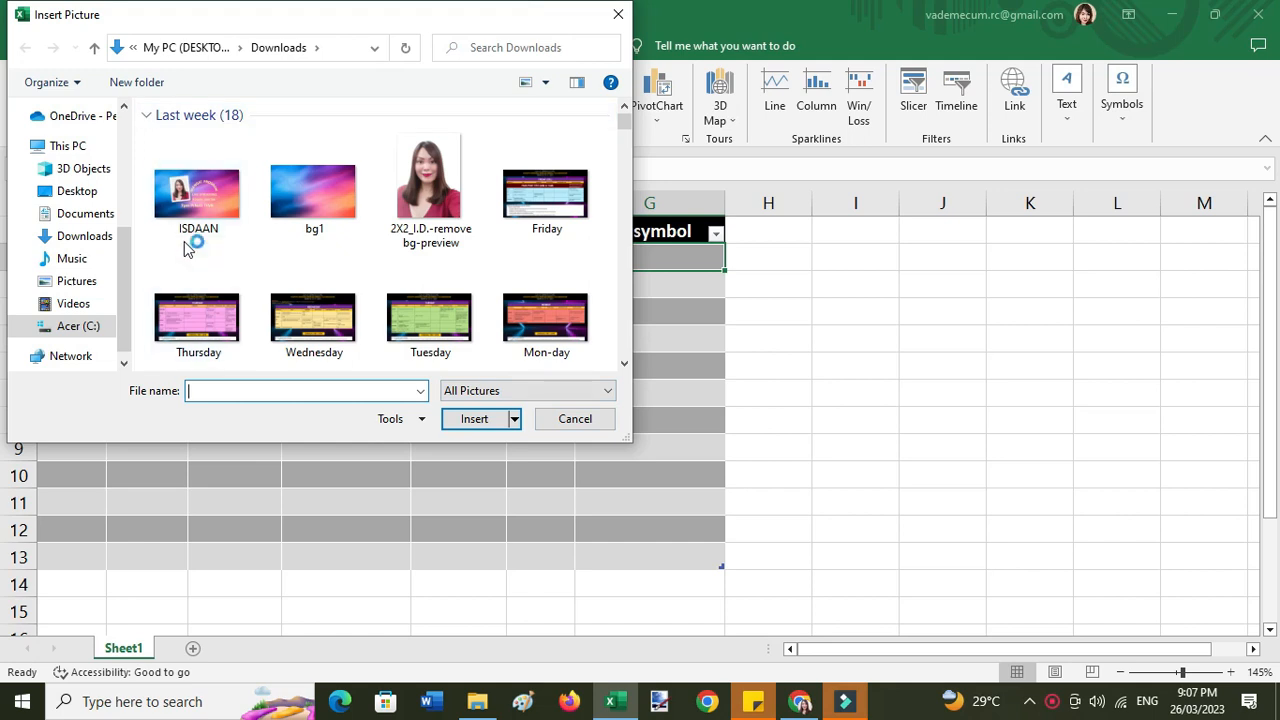
pyautogui.scroll(-5, 222, 300)
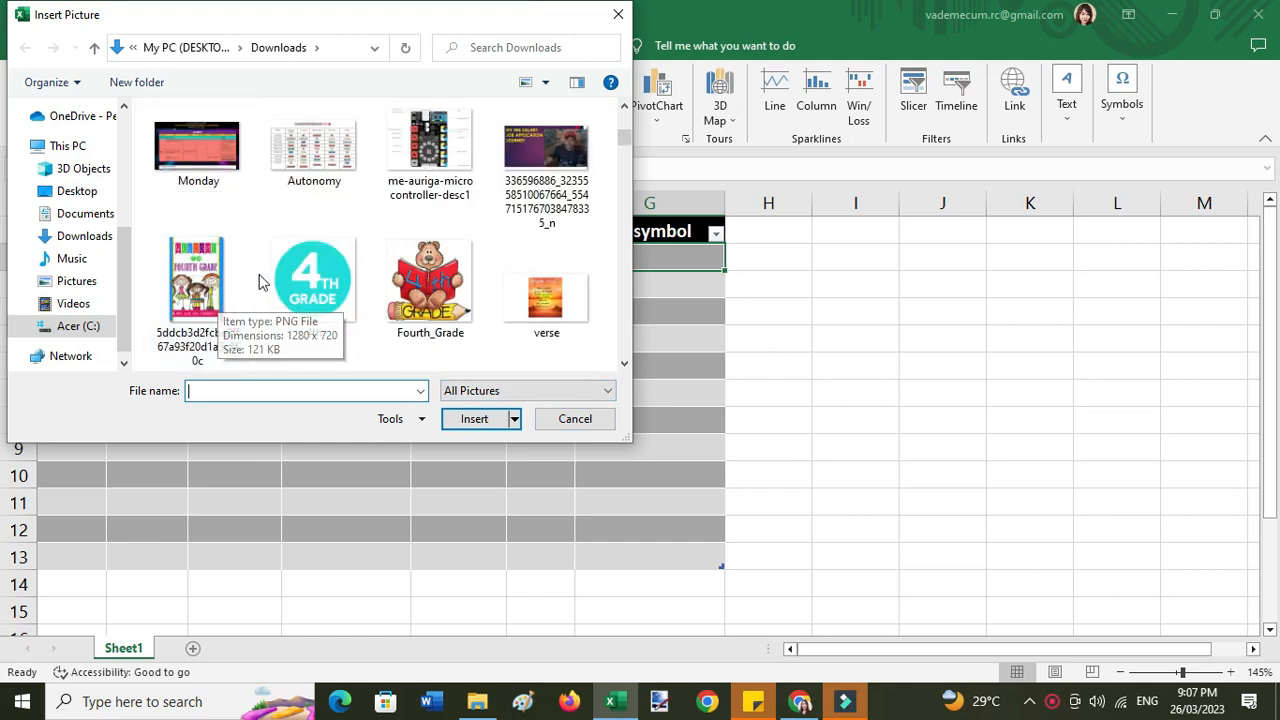
pyautogui.scroll(-4, 224, 300)
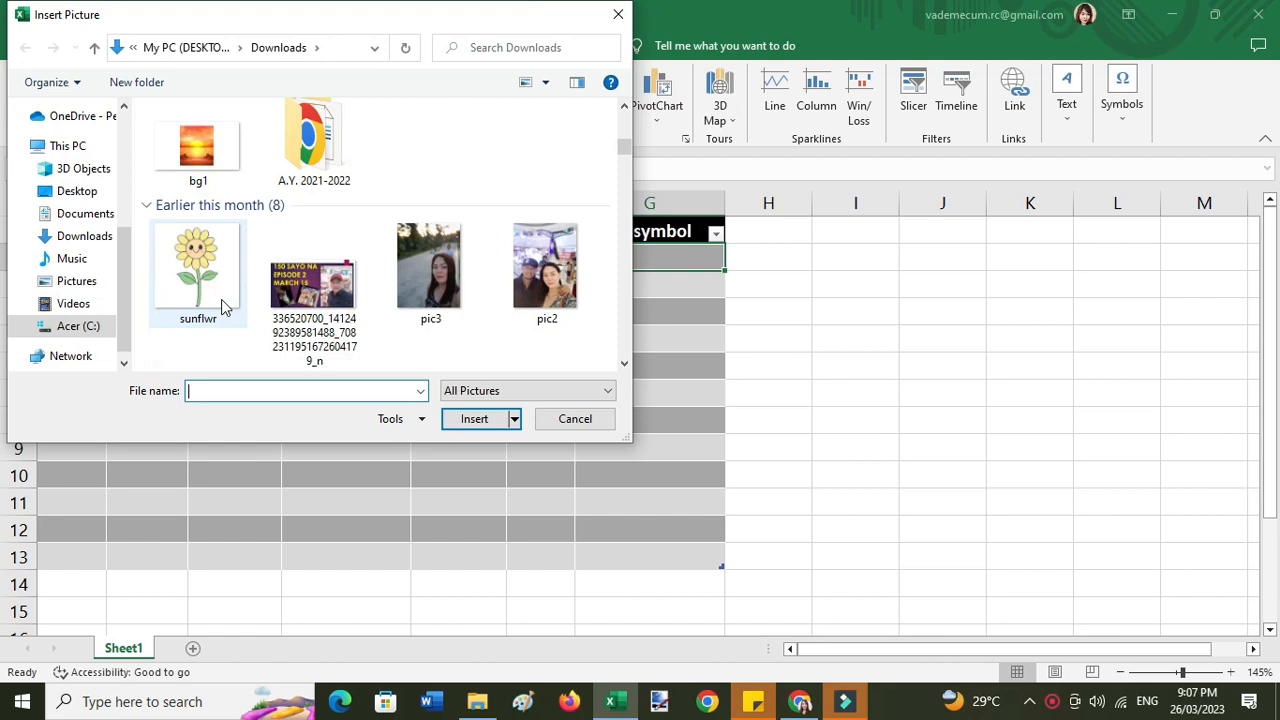
pyautogui.click(180, 130)
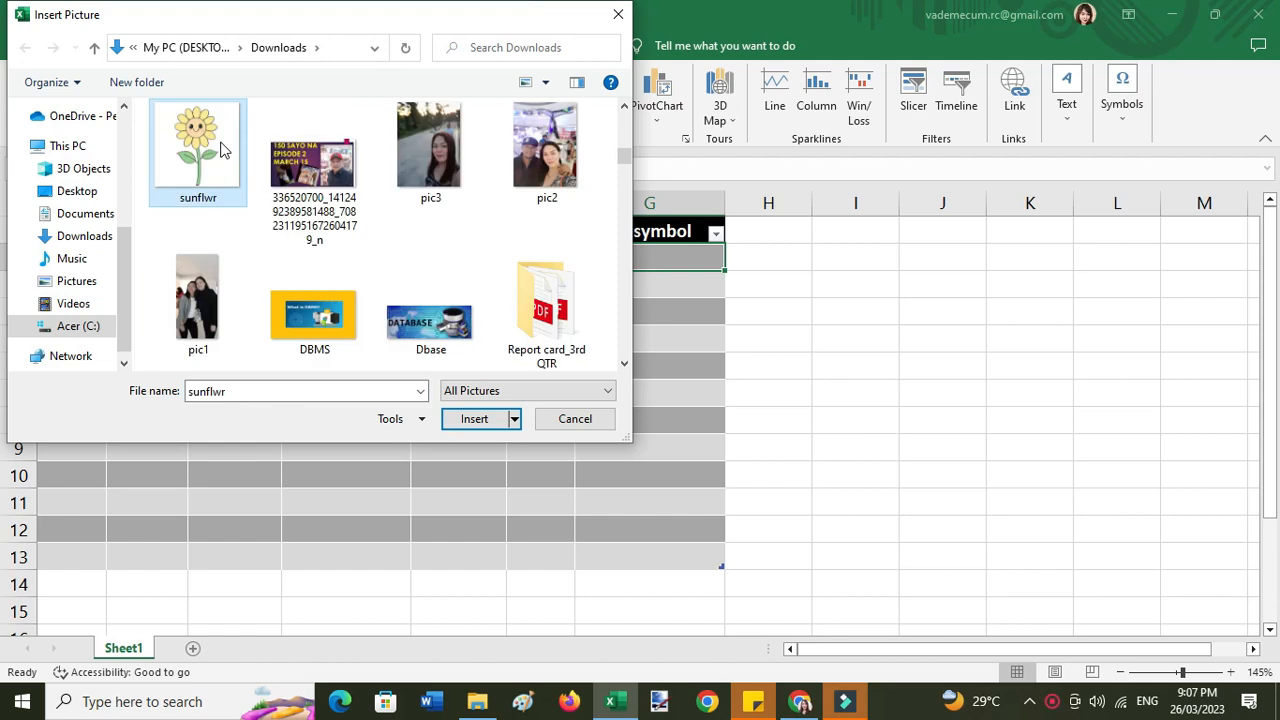
pyautogui.click(473, 420)
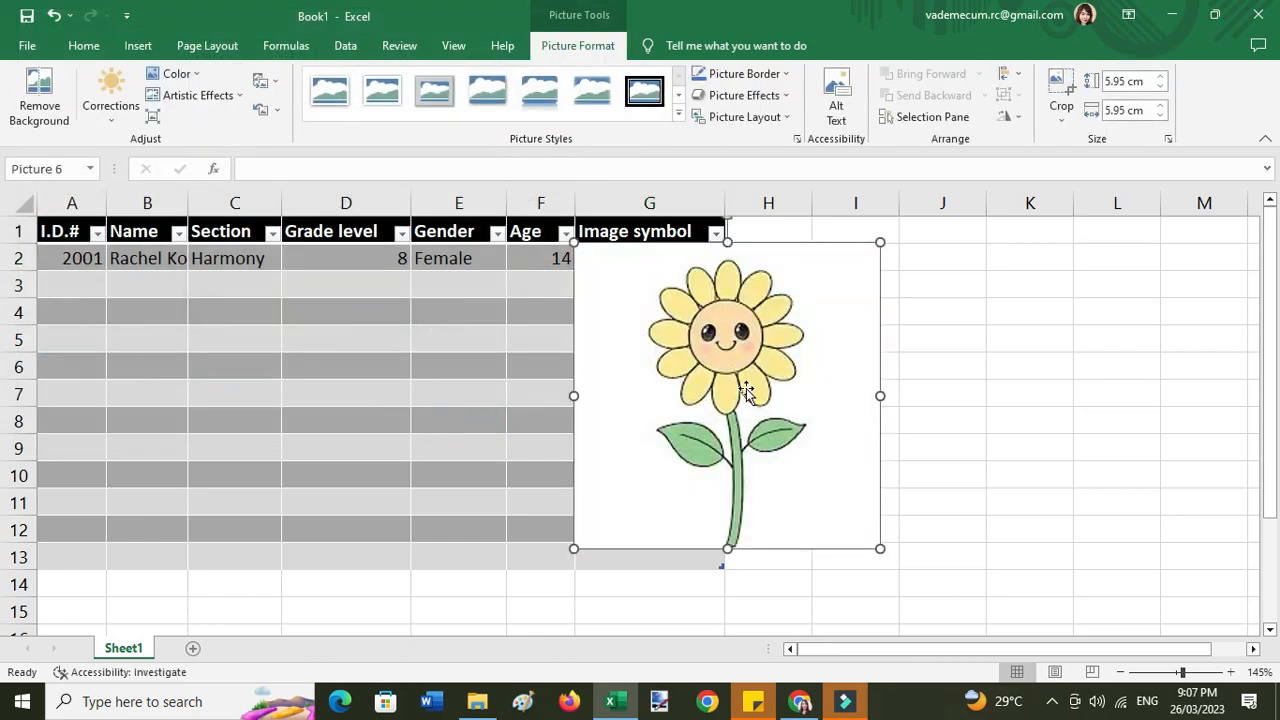
# - Remove the sunflower picture's white background and move the flower over to column J
pyautogui.moveTo(901, 378); pyautogui.dragTo(651, 385)
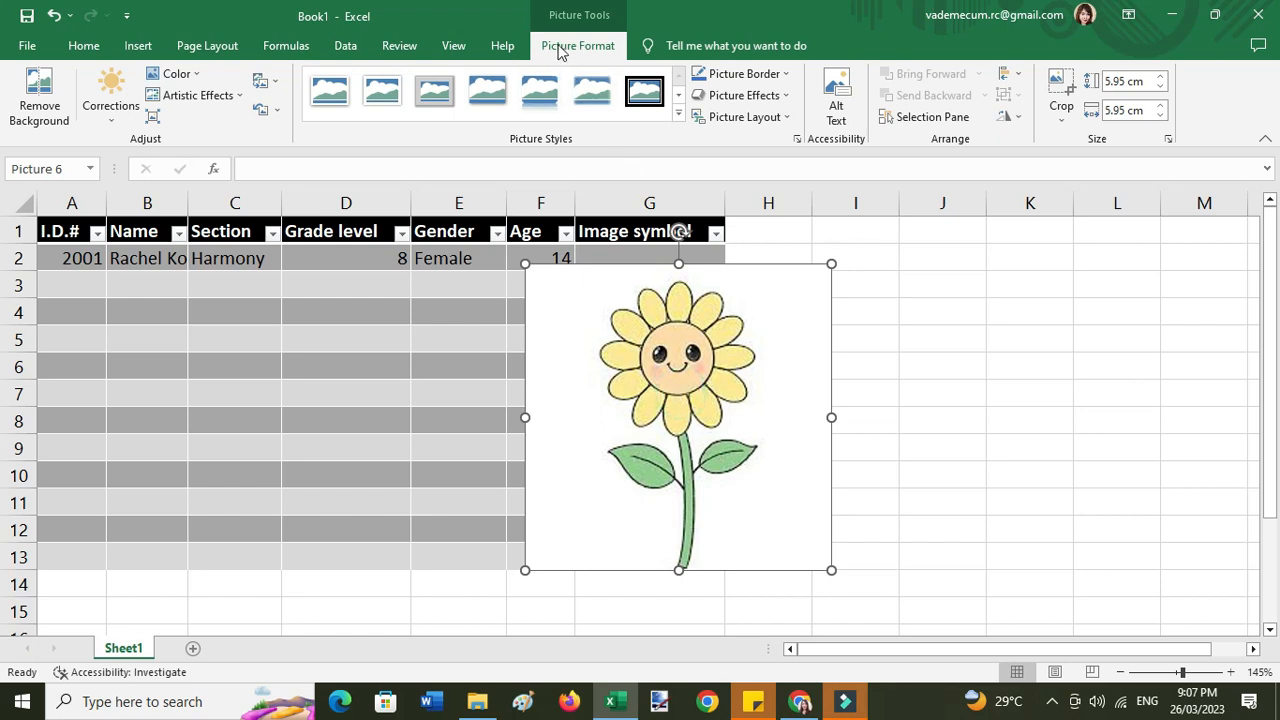
pyautogui.click(38, 90)
pyautogui.click(929, 394)
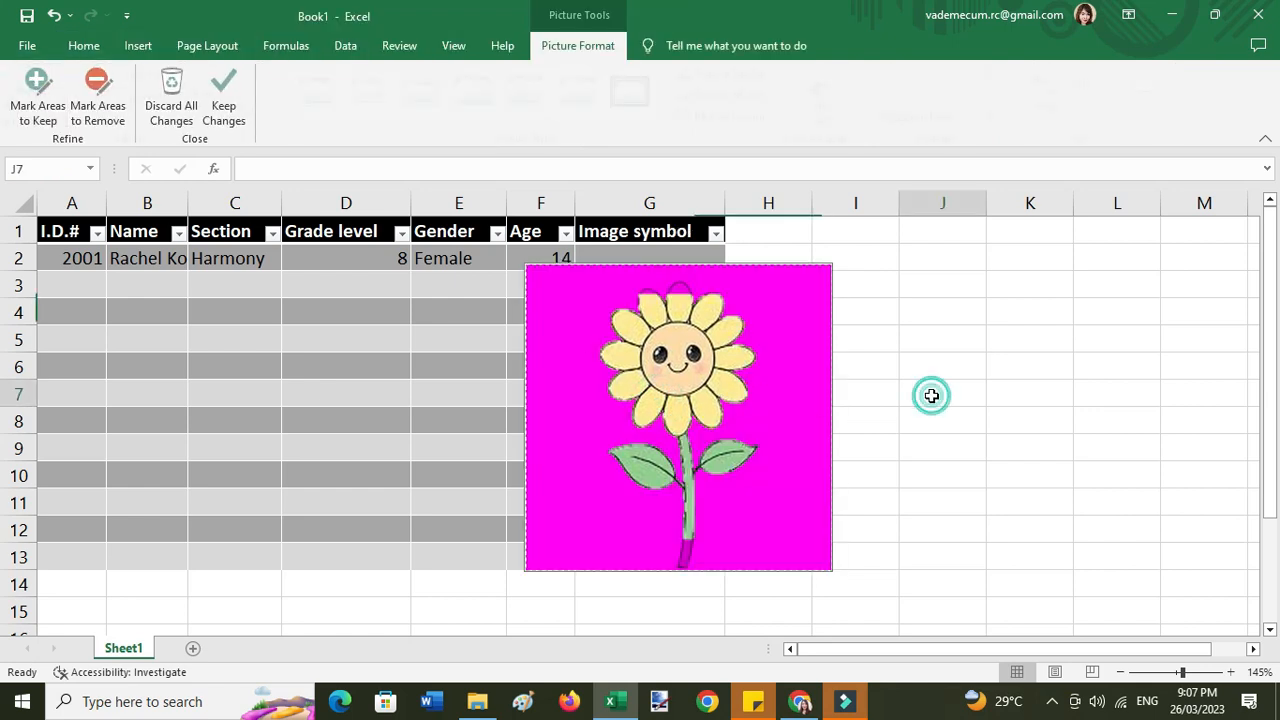
pyautogui.click(692, 354)
pyautogui.moveTo(650, 348); pyautogui.dragTo(915, 342)
pyautogui.click(958, 367)
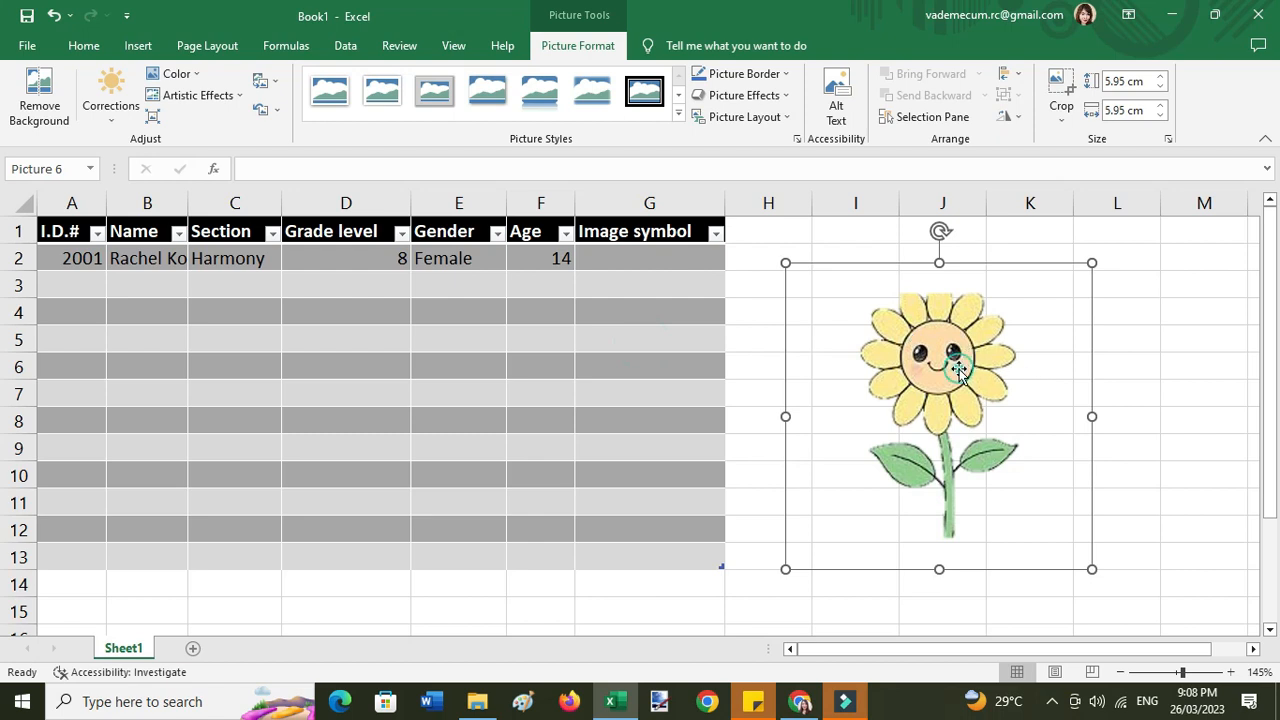
# - Crop the sunflower on all four sides, then shrink it to a 0.71 × 0.68 cm icon in G2
pyautogui.click(940, 386)
pyautogui.click(1062, 88)
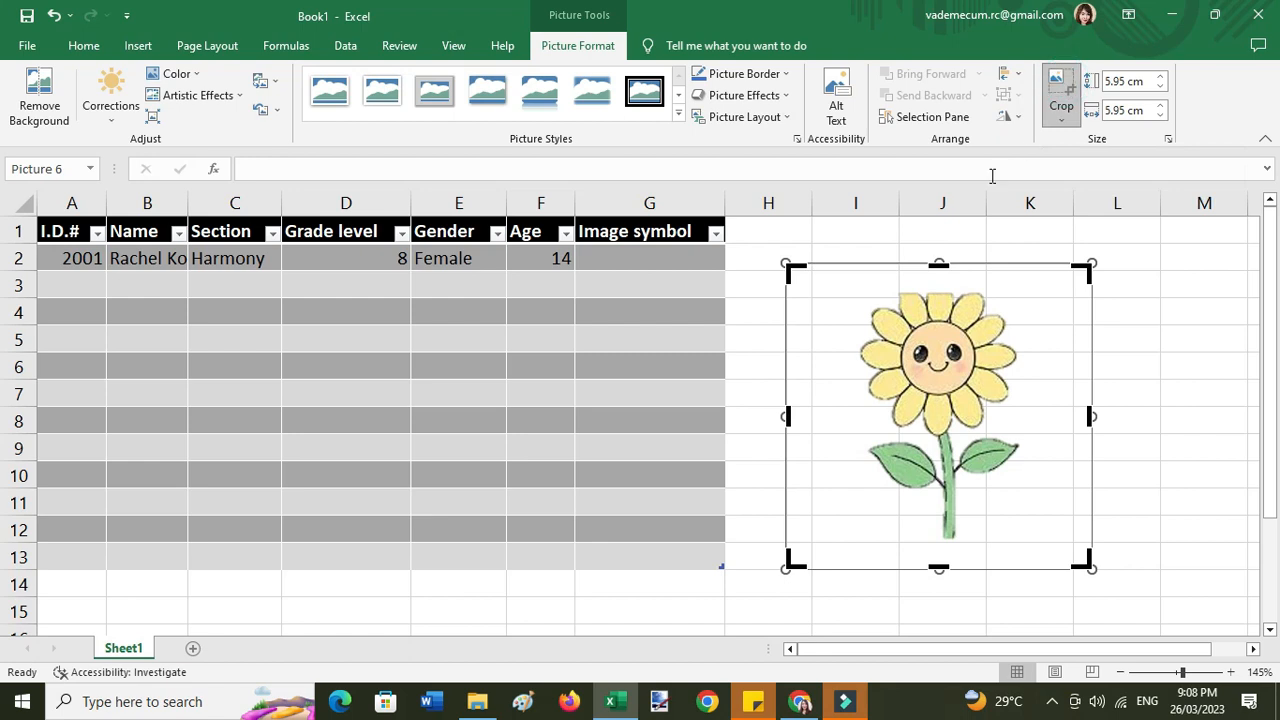
pyautogui.moveTo(785, 413); pyautogui.dragTo(861, 413)
pyautogui.moveTo(1090, 414); pyautogui.dragTo(1022, 414)
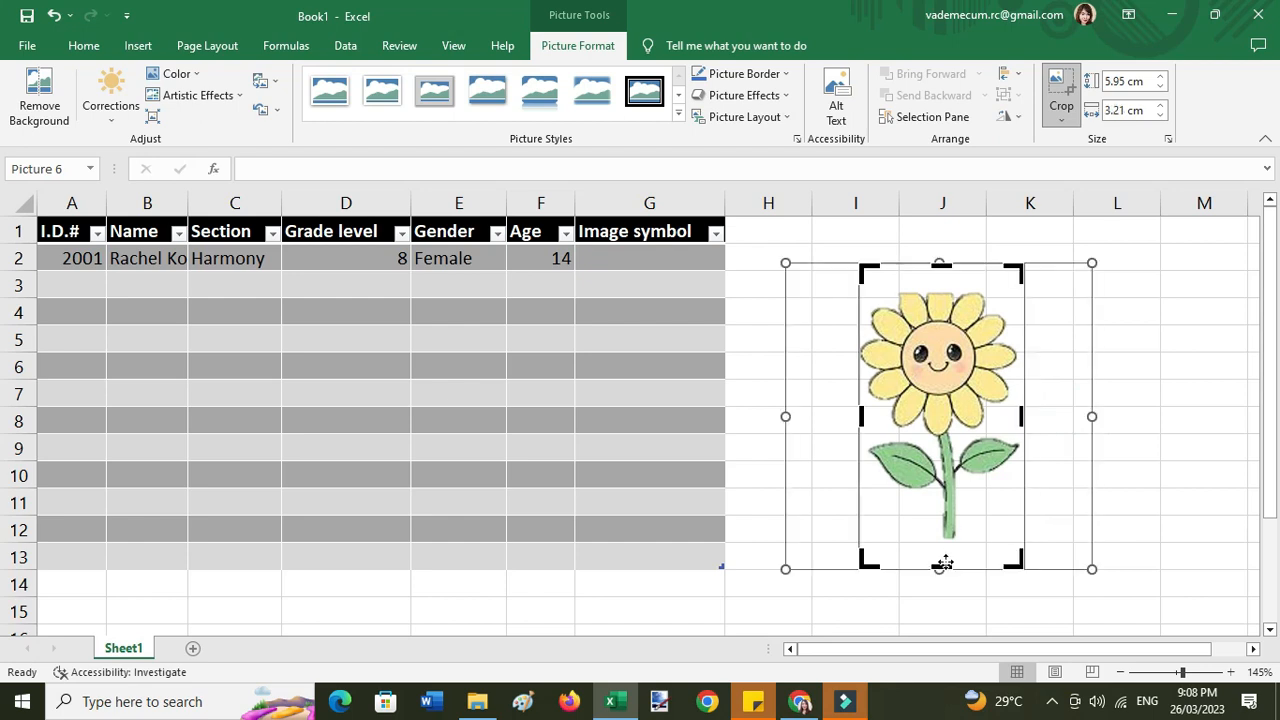
pyautogui.moveTo(940, 567); pyautogui.dragTo(941, 537)
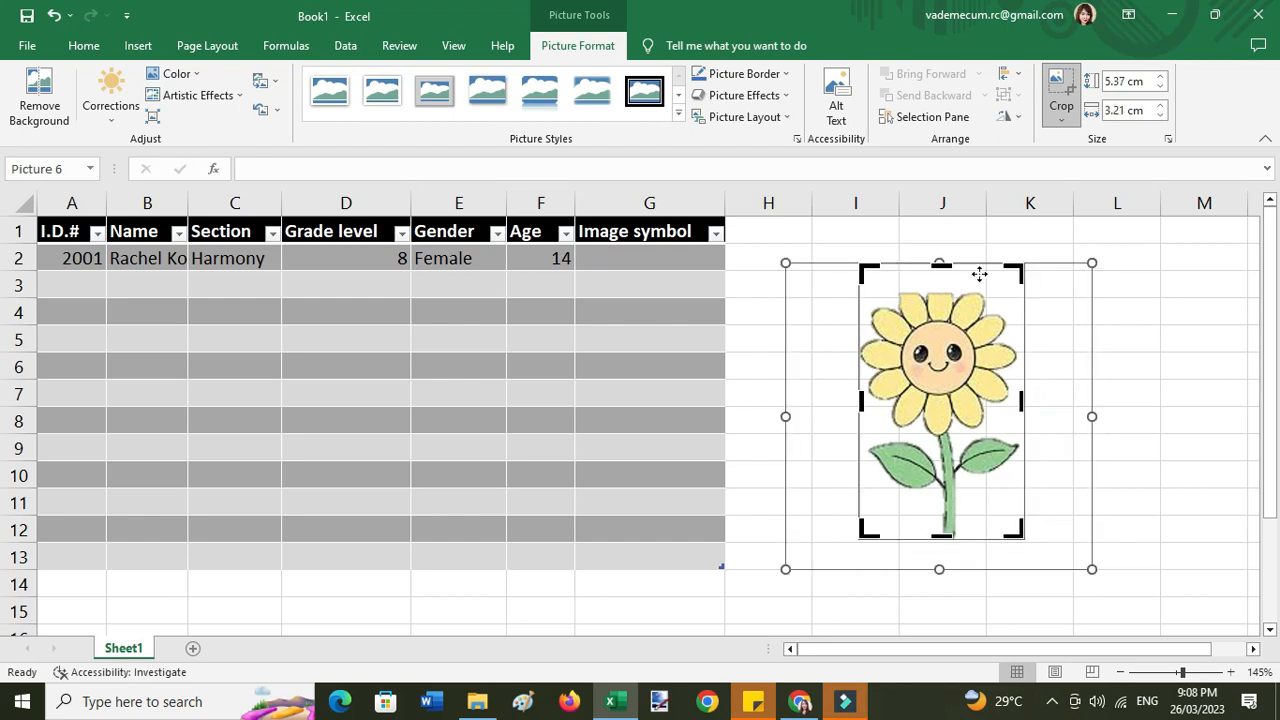
pyautogui.moveTo(941, 264); pyautogui.dragTo(946, 288)
pyautogui.moveTo(941, 537); pyautogui.dragTo(943, 500)
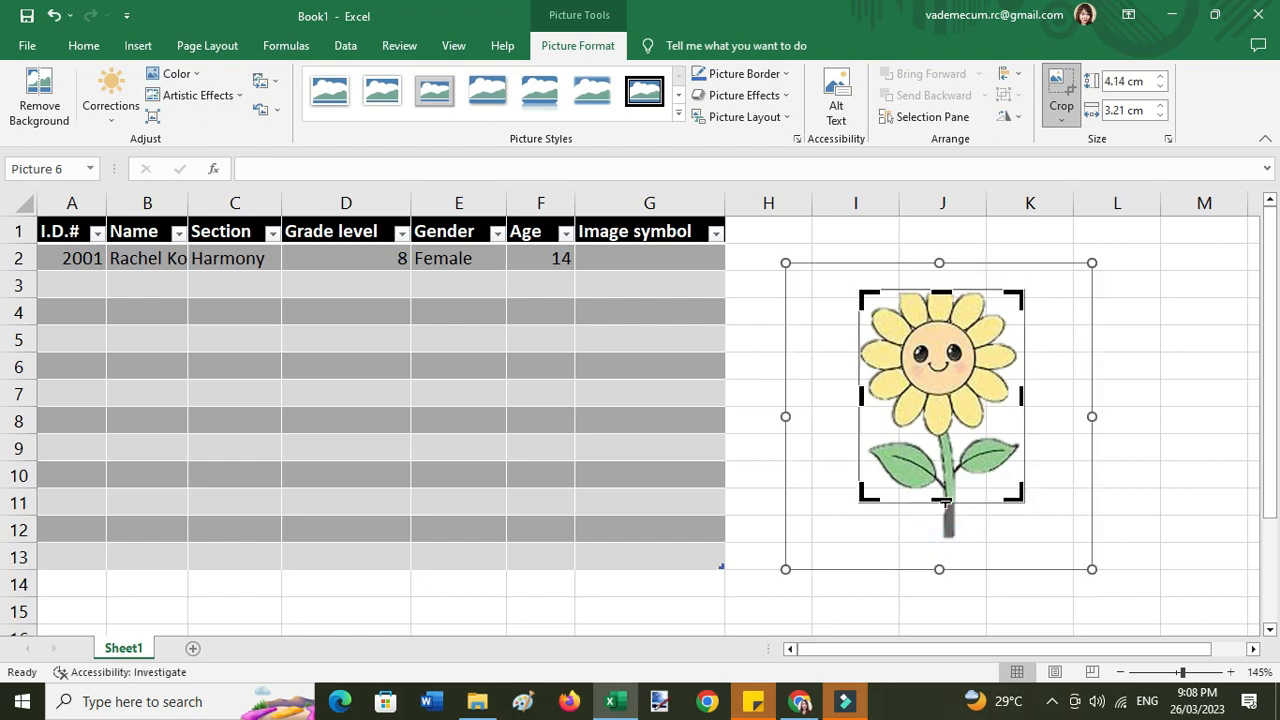
pyautogui.click(1076, 90)
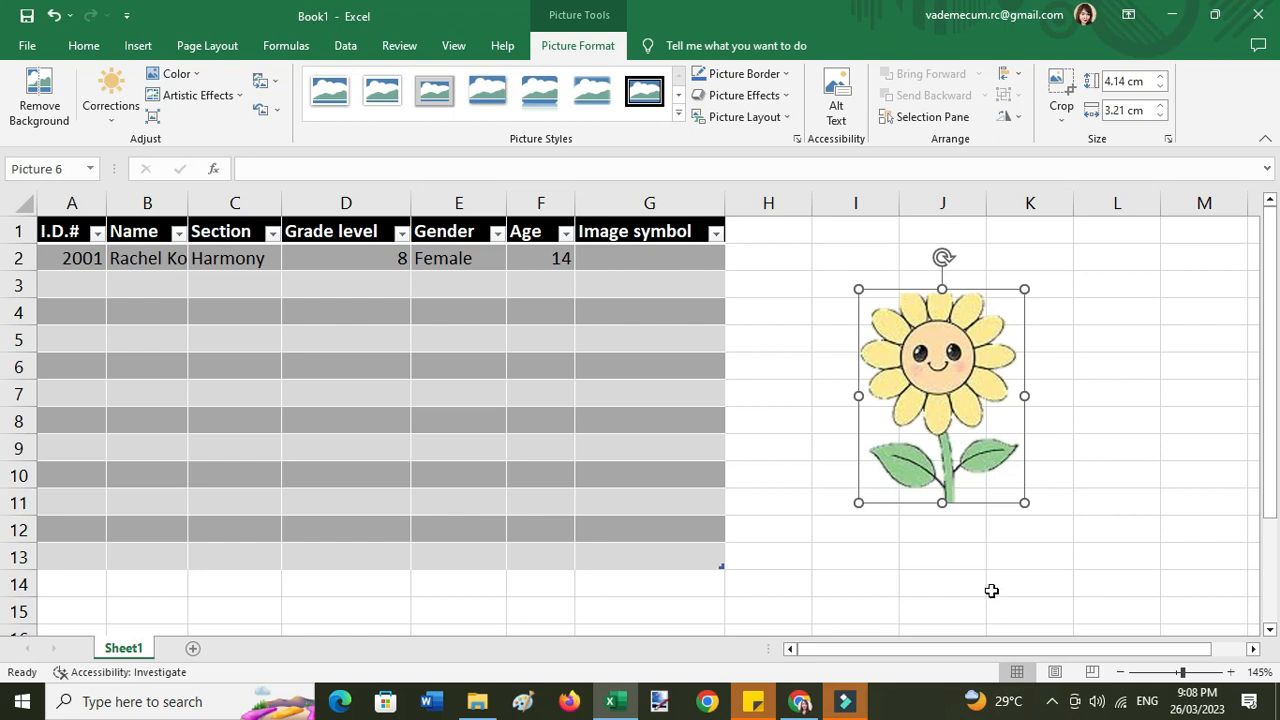
pyautogui.moveTo(857, 500); pyautogui.dragTo(643, 276)
pyautogui.click(810, 266)
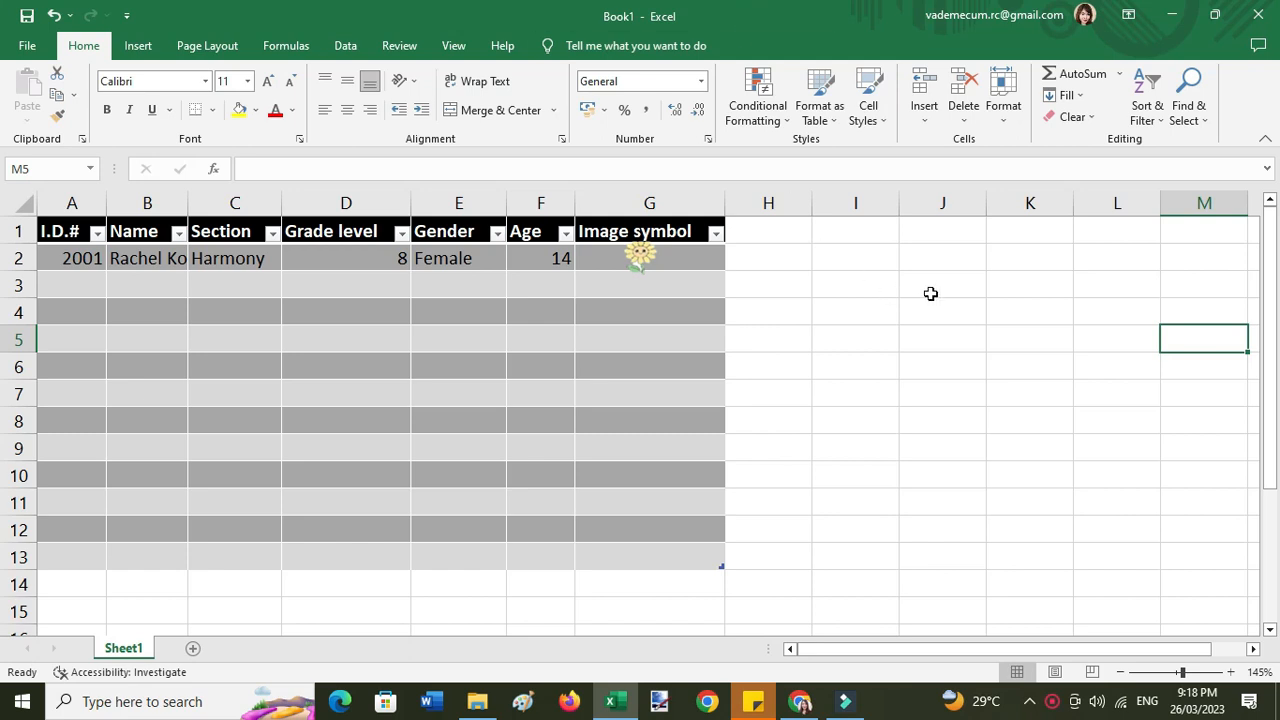
# - Search Online Pictures for flower and insert the smiley orange cartoon flower image
pyautogui.click(138, 47)
pyautogui.click(236, 112)
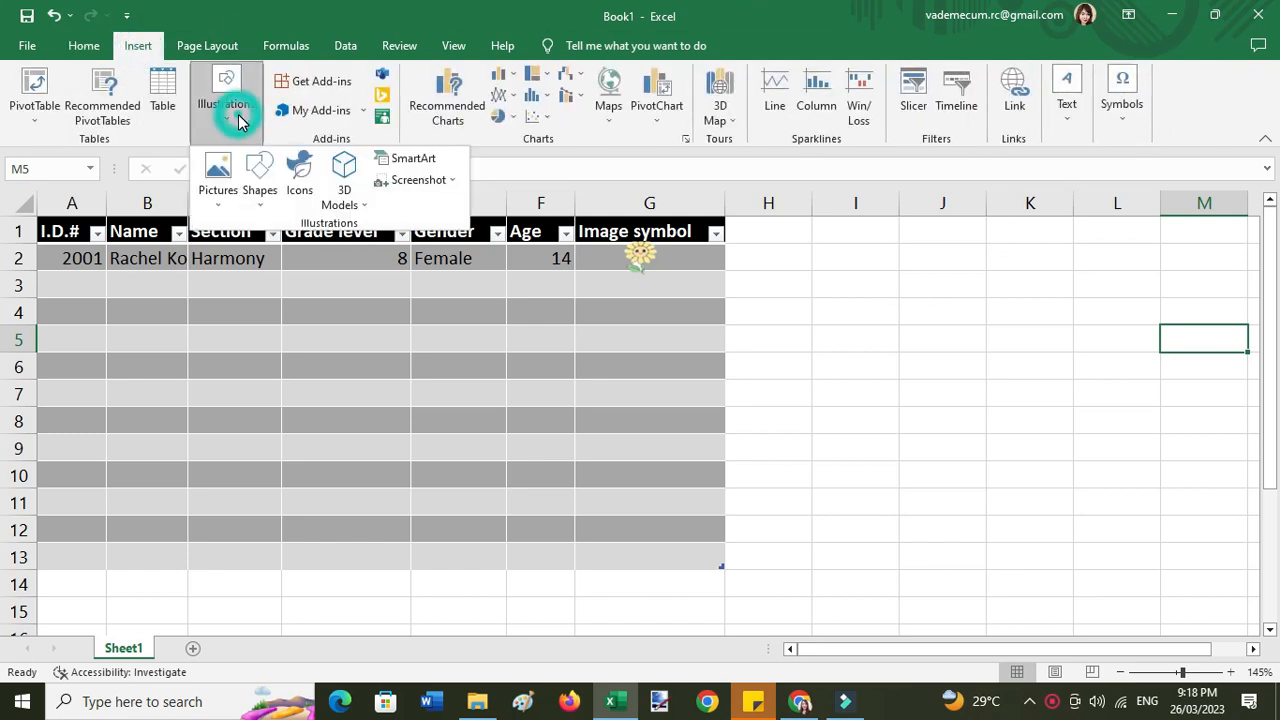
pyautogui.click(216, 188)
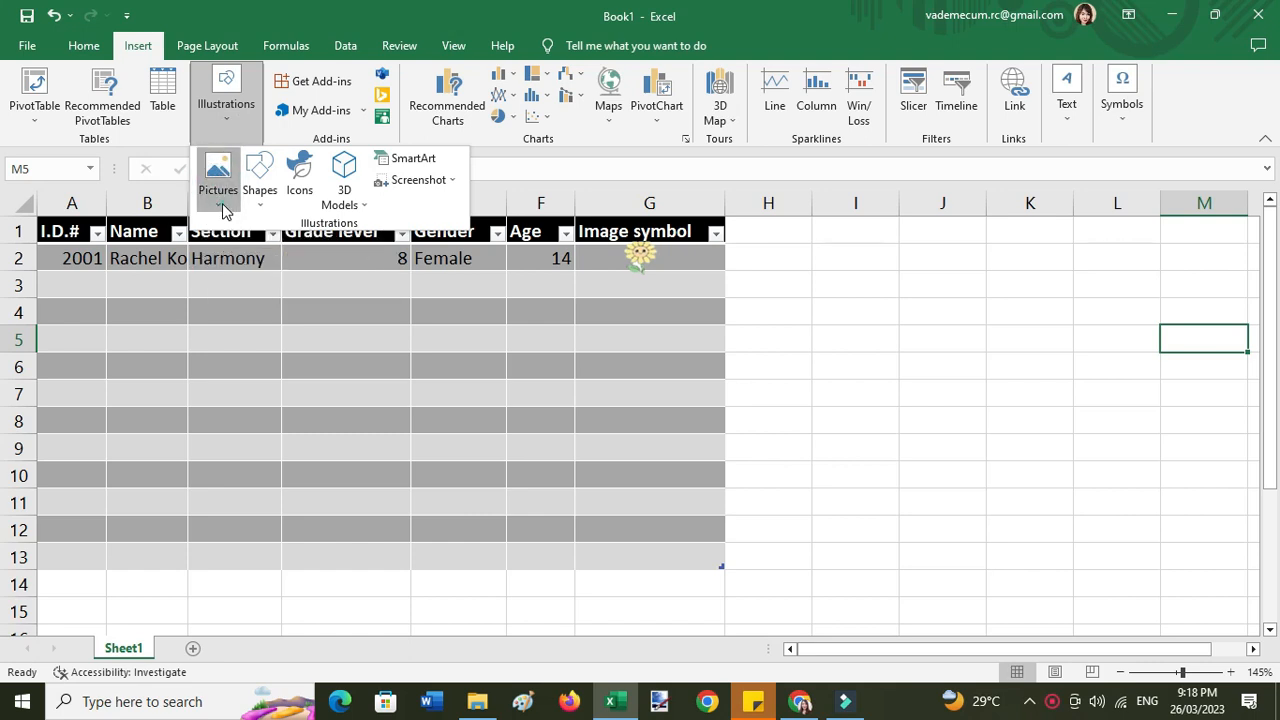
pyautogui.click(221, 206)
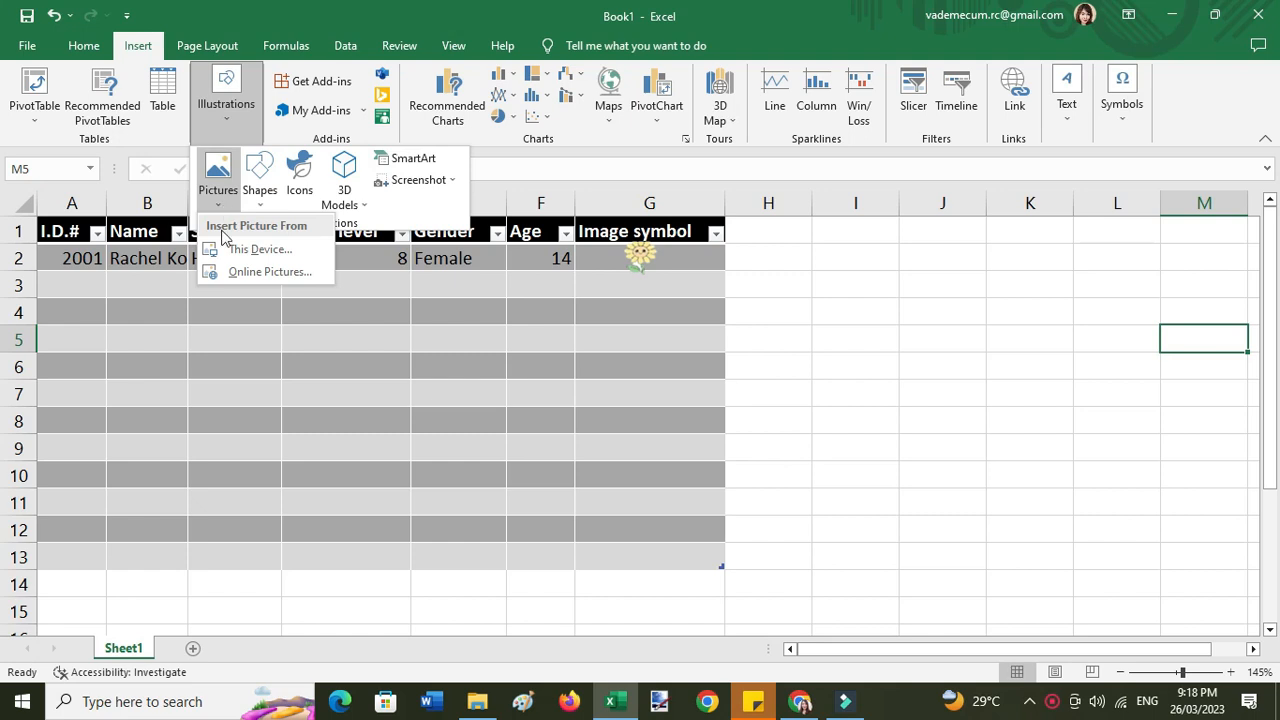
pyautogui.click(241, 272)
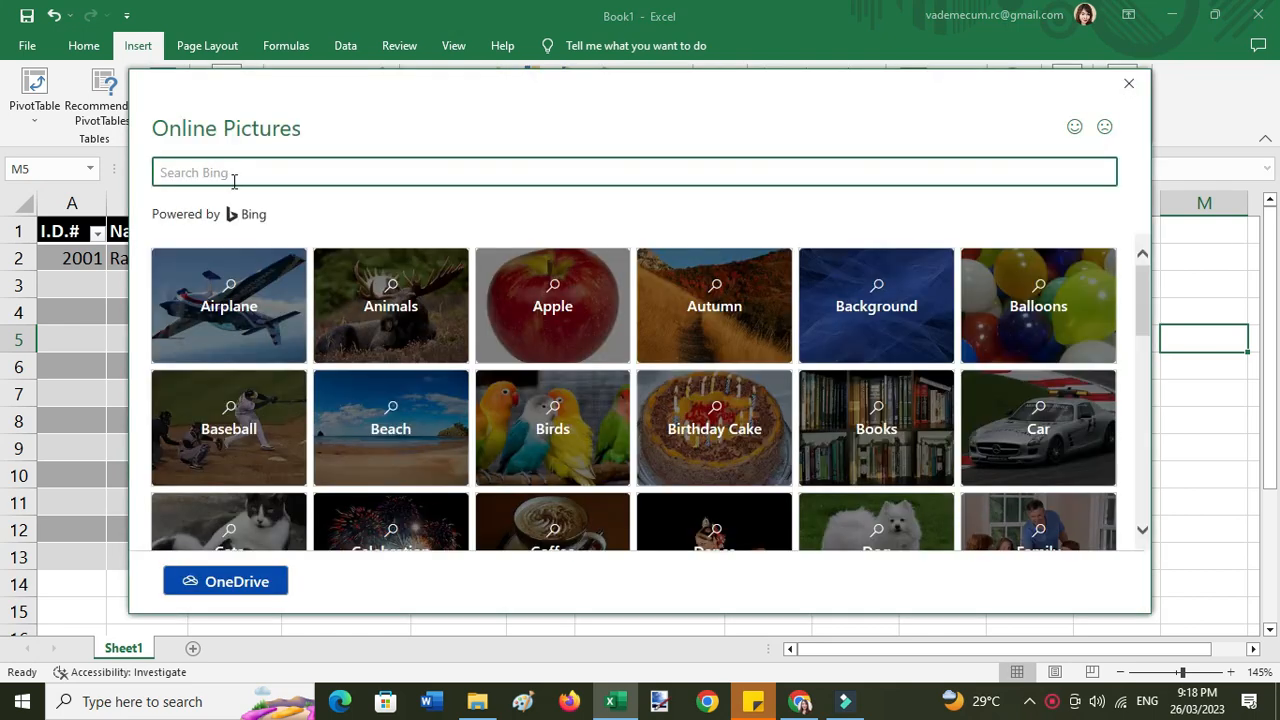
pyautogui.click(225, 168)
pyautogui.write('flower')
pyautogui.press('Return')
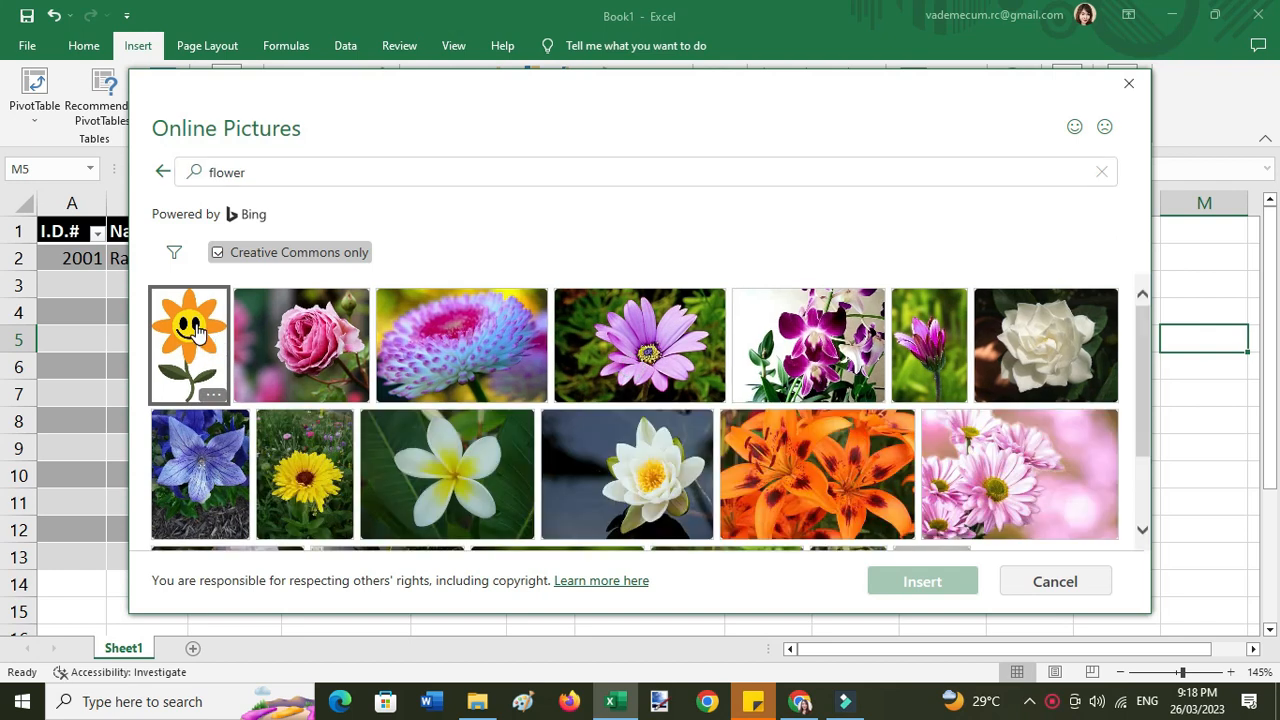
pyautogui.click(197, 333)
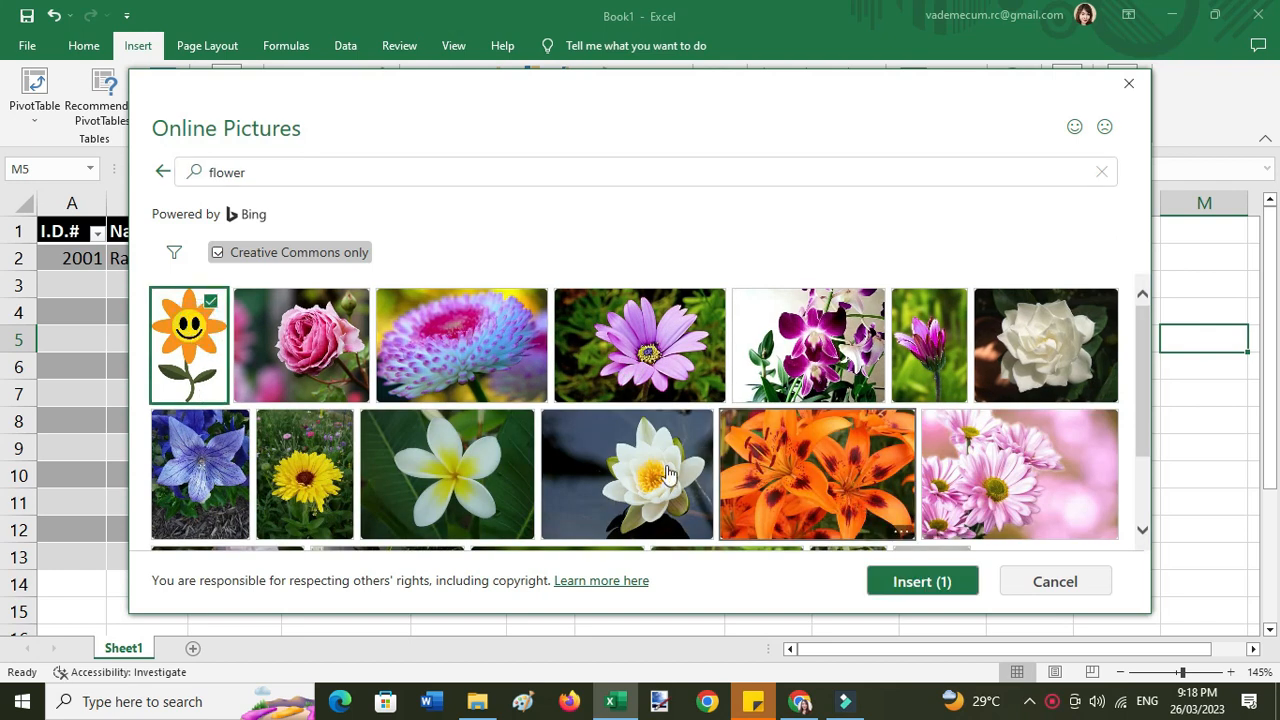
pyautogui.click(940, 582)
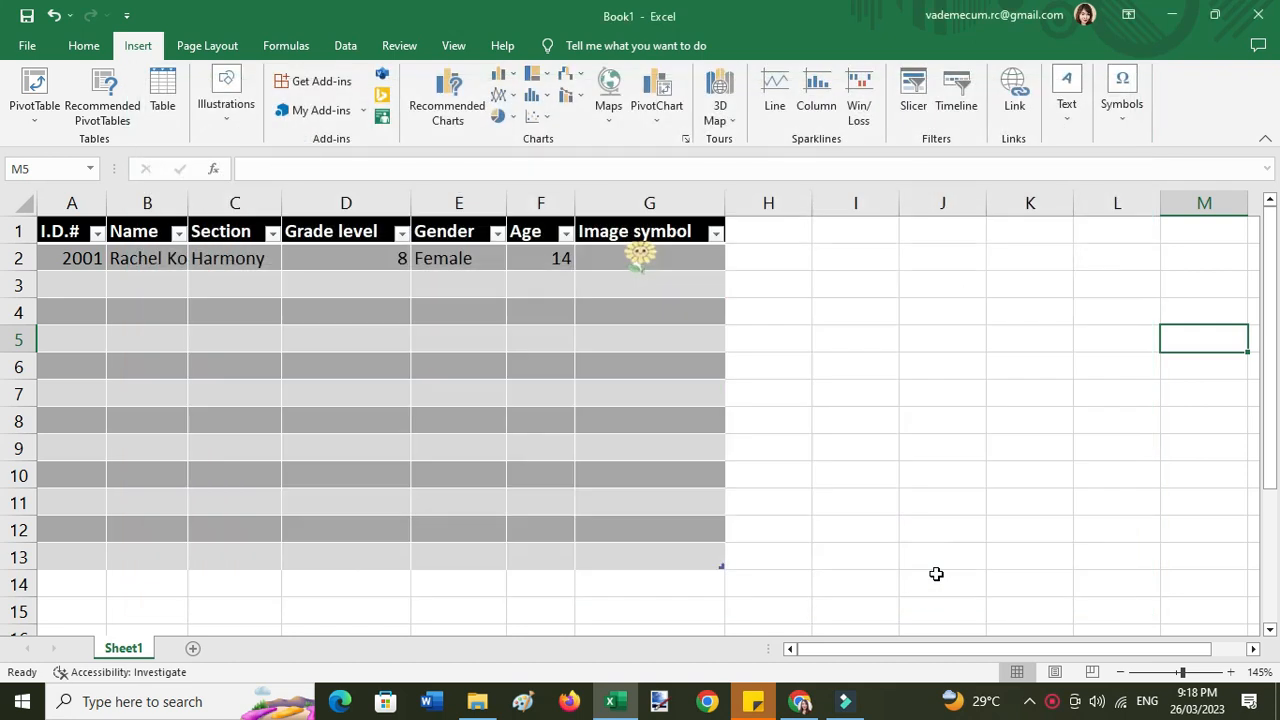
# - Shrink the smiley flower picture and position it over columns H–J beside the table
pyautogui.moveTo(1241, 385); pyautogui.dragTo(839, 318)
pyautogui.moveTo(829, 267); pyautogui.dragTo(998, 516)
pyautogui.moveTo(1191, 596); pyautogui.dragTo(986, 328)
pyautogui.moveTo(789, 245); pyautogui.dragTo(931, 457)
pyautogui.moveTo(1128, 585); pyautogui.dragTo(926, 288)
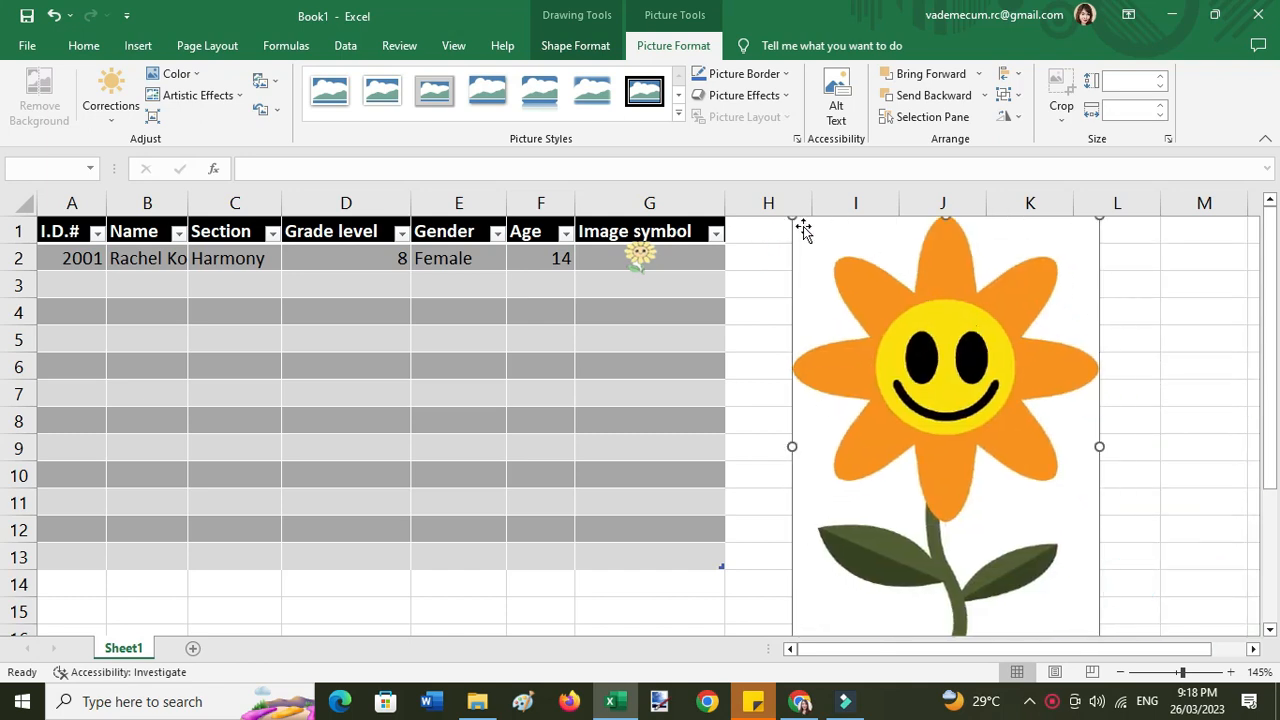
pyautogui.moveTo(791, 218); pyautogui.dragTo(910, 388)
pyautogui.moveTo(1046, 523); pyautogui.dragTo(922, 335)
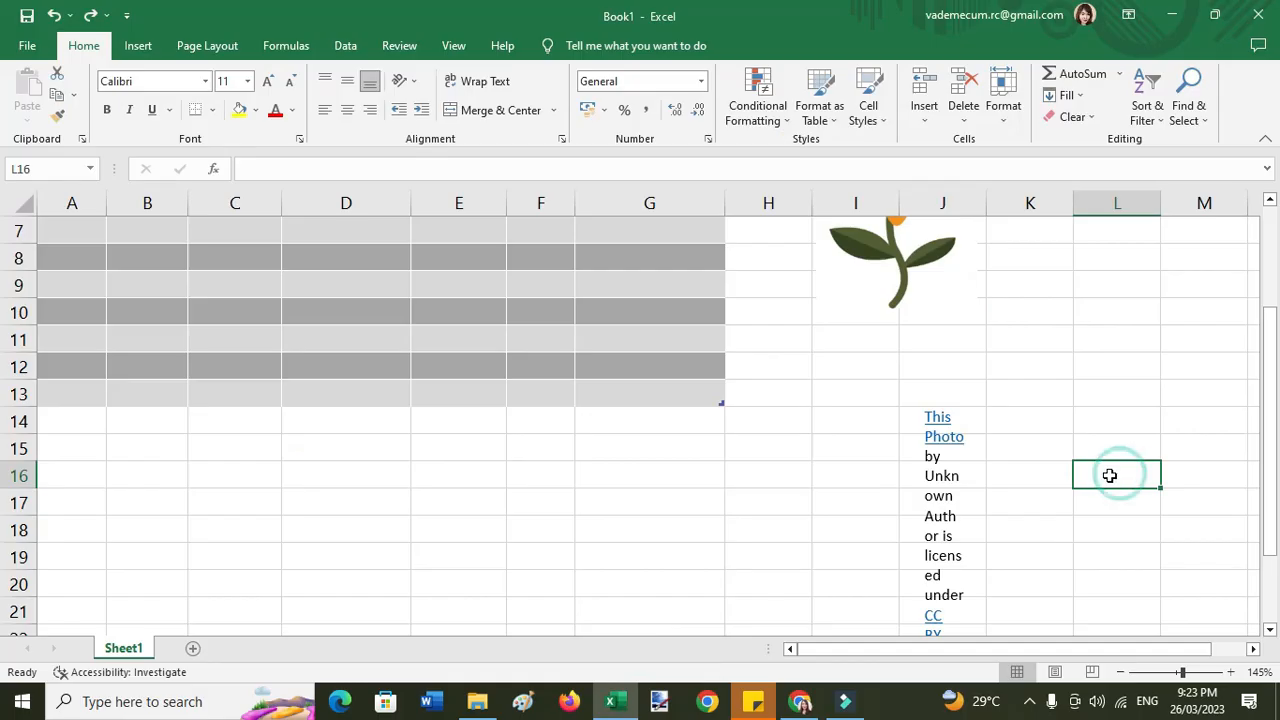
# - Select the whole photo attribution text box and delete it
pyautogui.scroll(-1, 1060, 485)
pyautogui.click(956, 474)
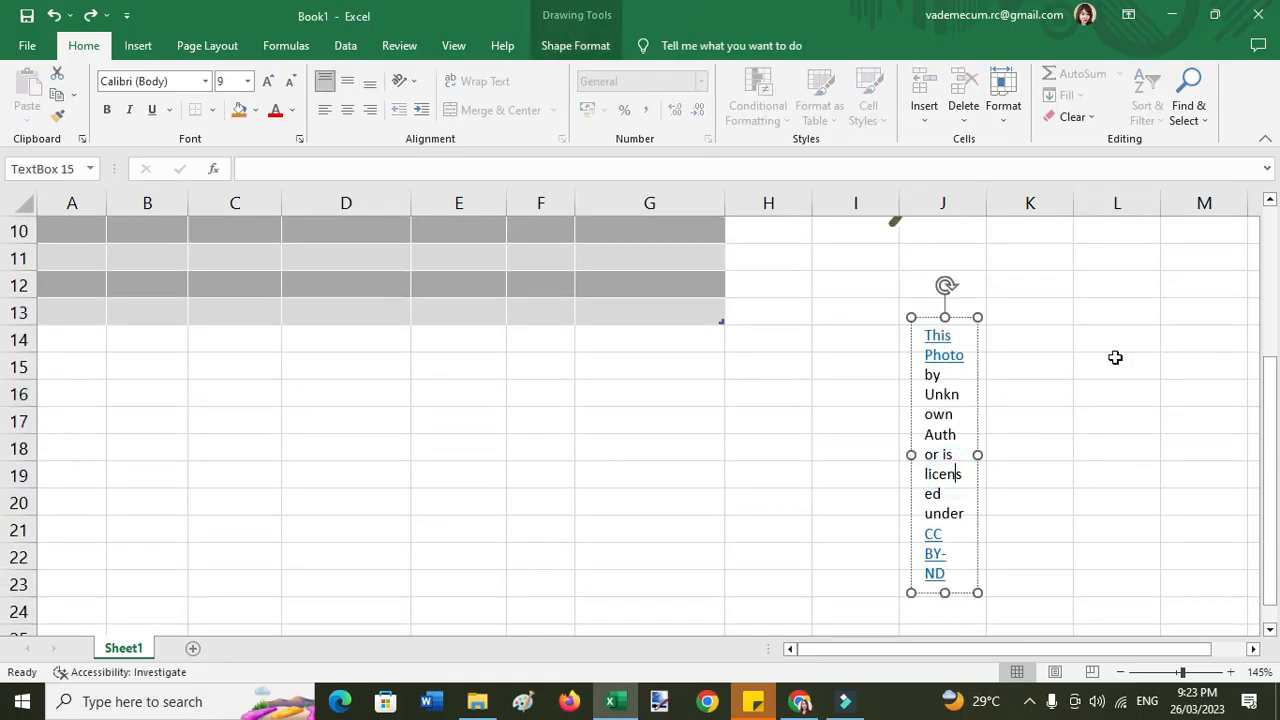
pyautogui.click(978, 420)
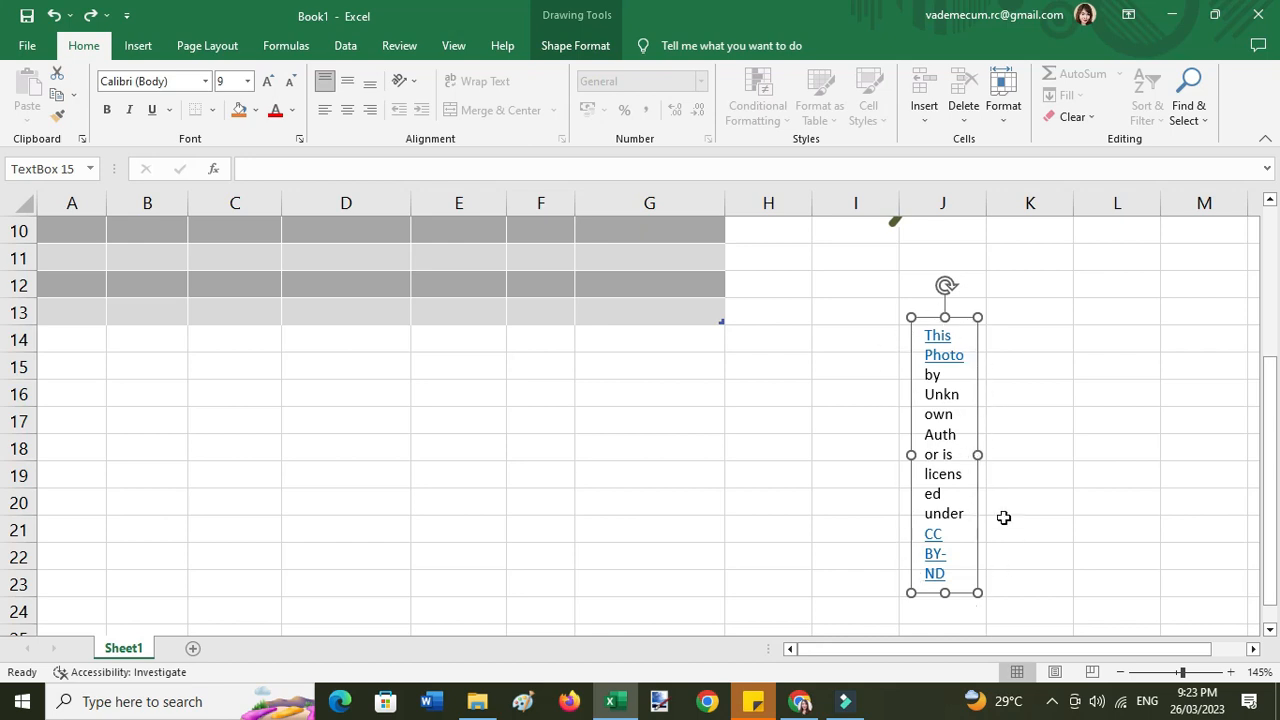
pyautogui.click(977, 431)
pyautogui.press('Delete')
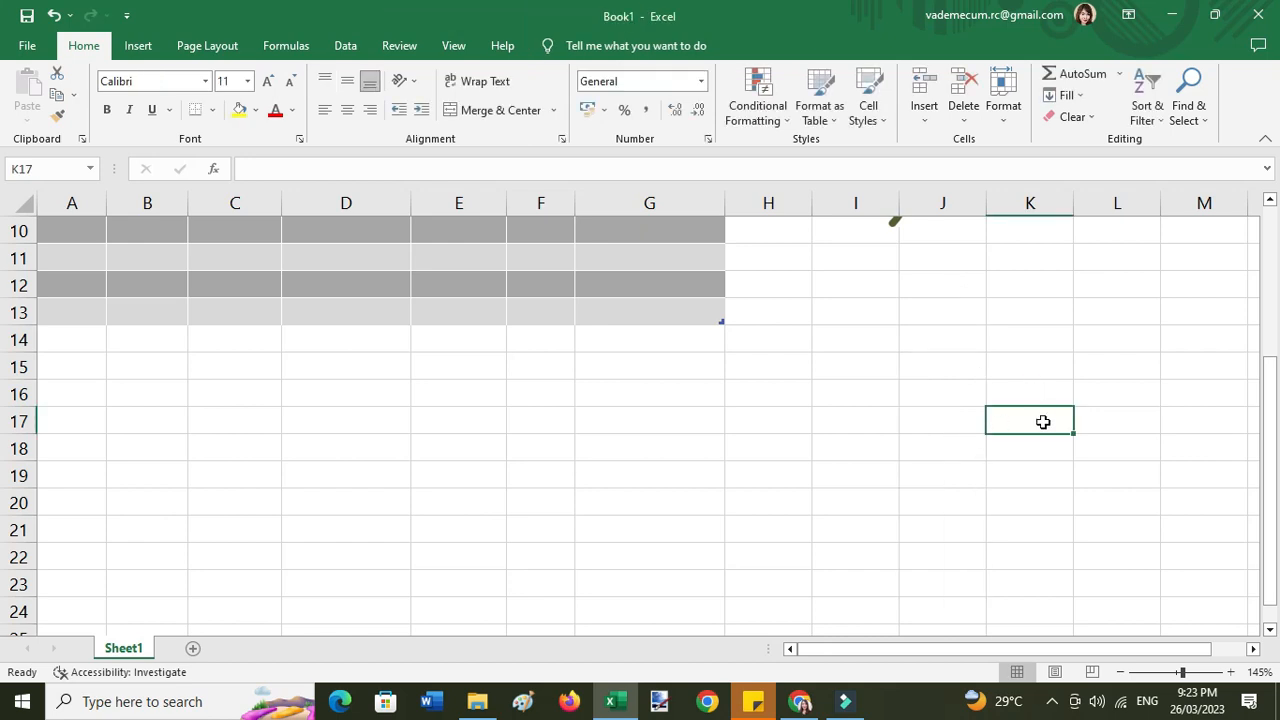
pyautogui.scroll(1, 1084, 442)
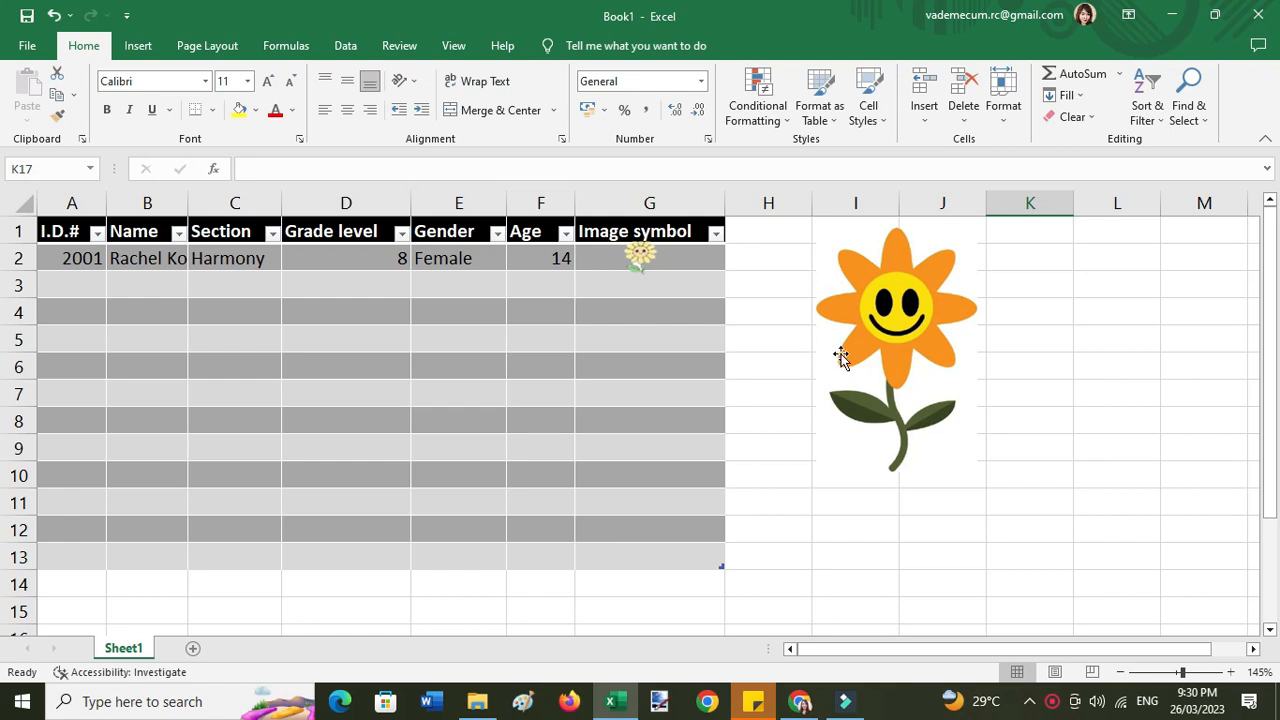
# - Draw a small heart shape at the right of cell G2 and fill it red
pyautogui.click(137, 45)
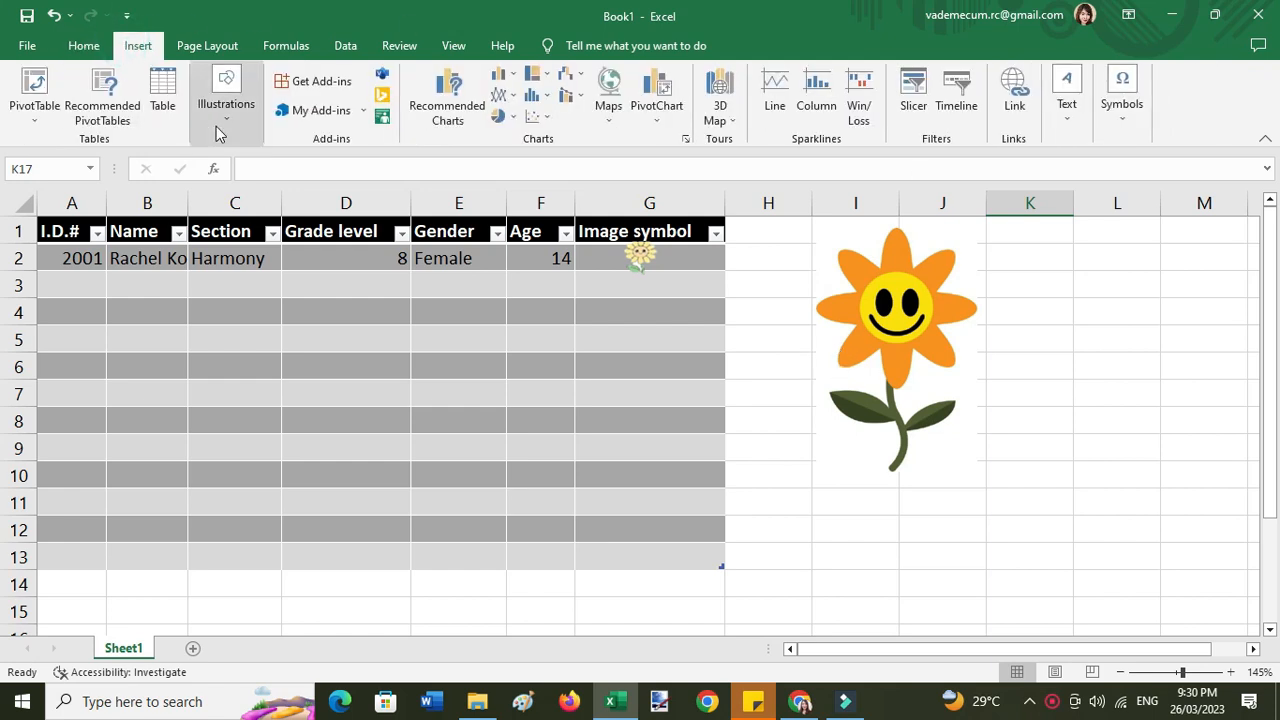
pyautogui.click(222, 112)
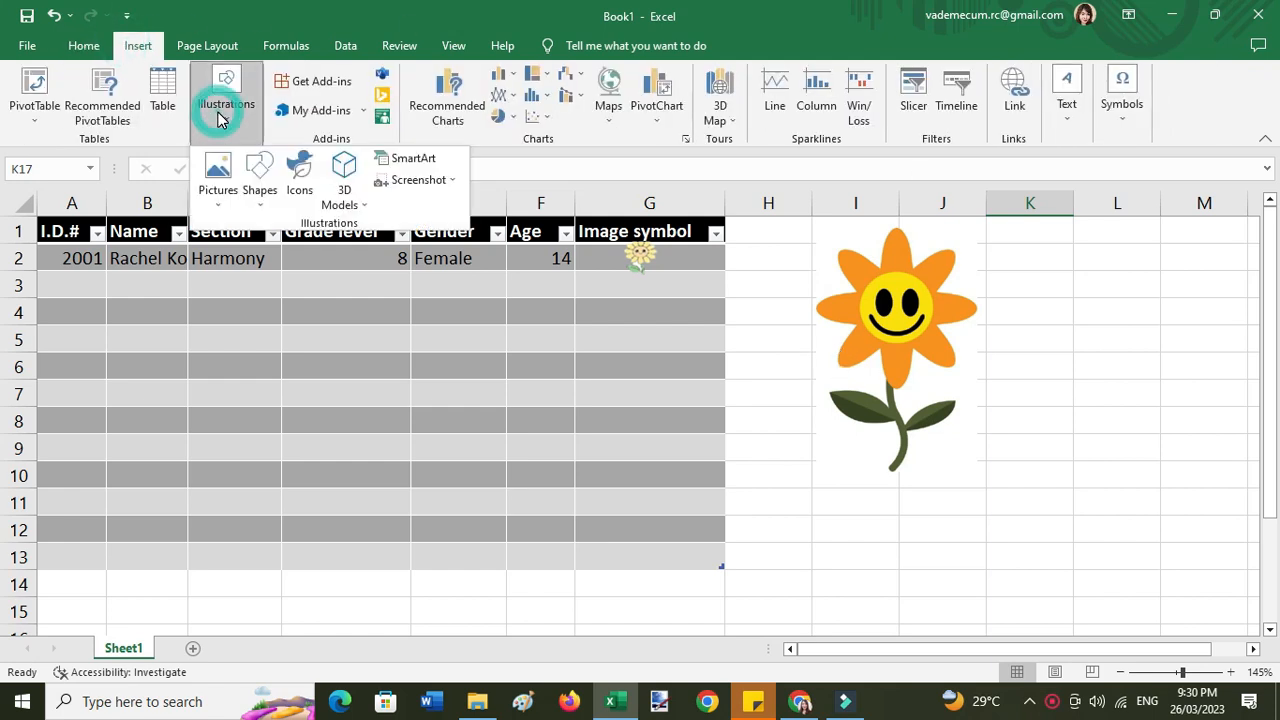
pyautogui.click(259, 173)
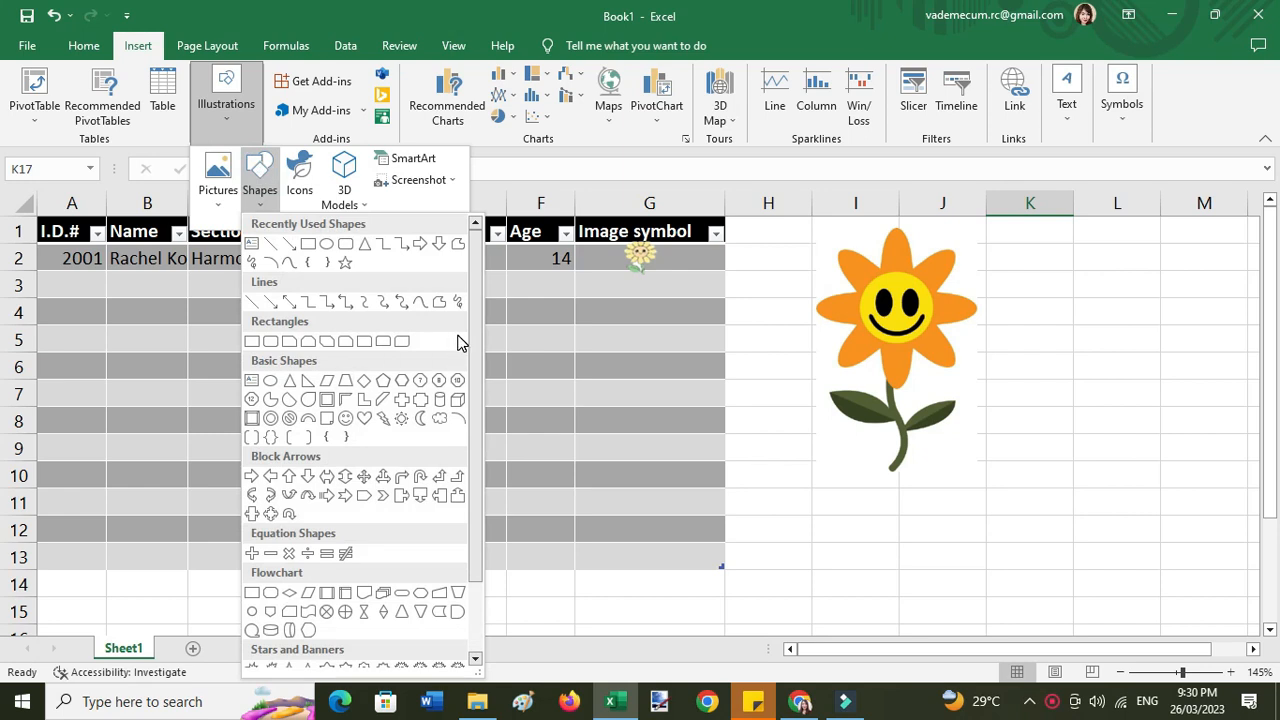
pyautogui.click(366, 420)
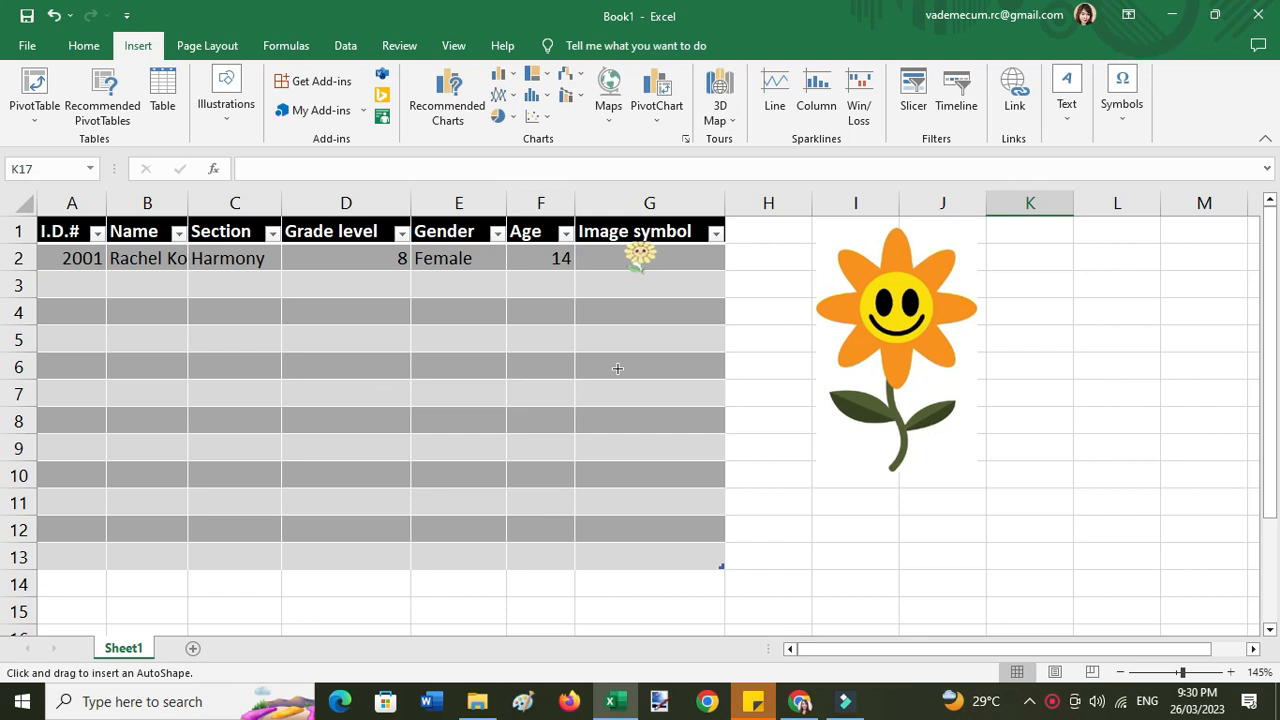
pyautogui.moveTo(743, 264); pyautogui.dragTo(693, 262)
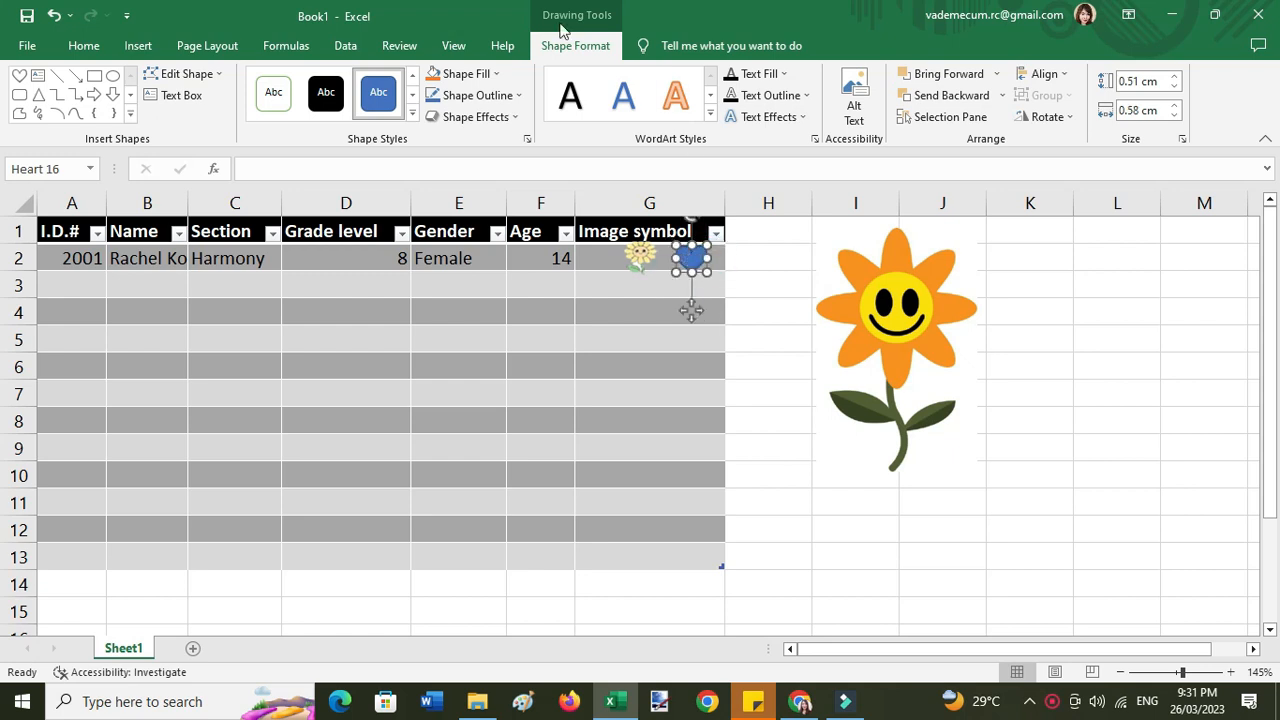
pyautogui.click(498, 78)
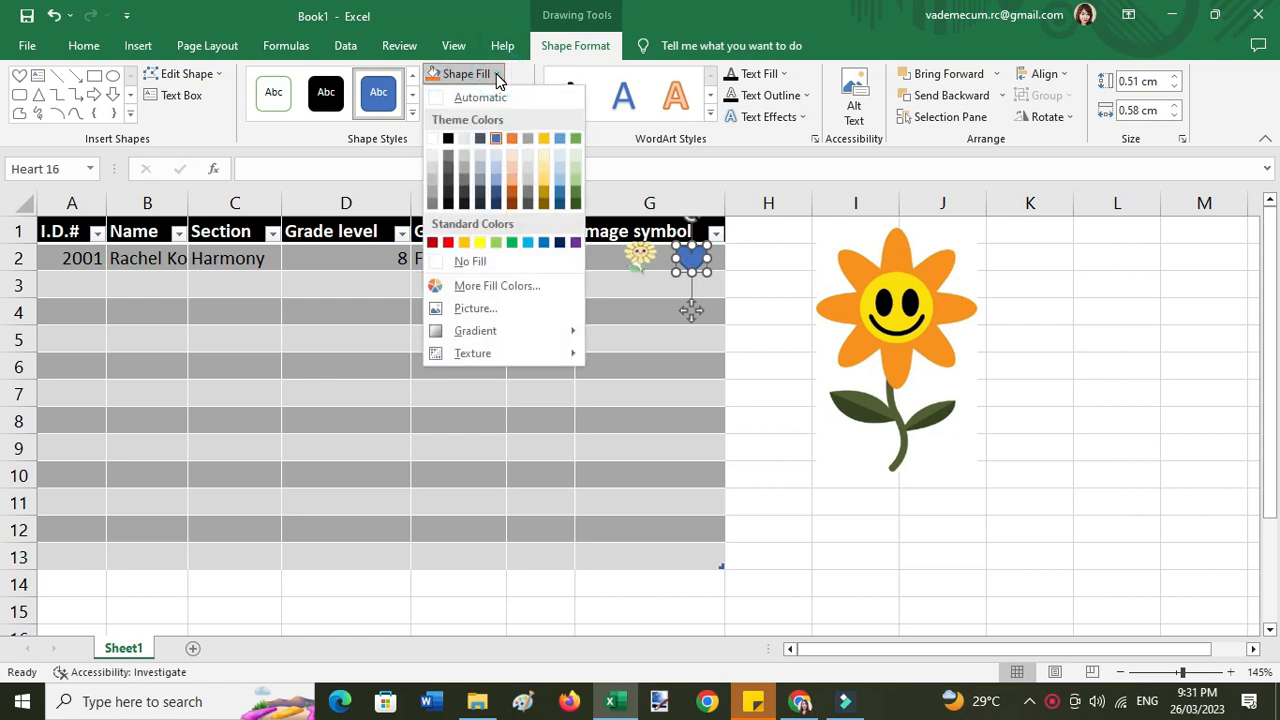
pyautogui.click(448, 242)
pyautogui.click(790, 349)
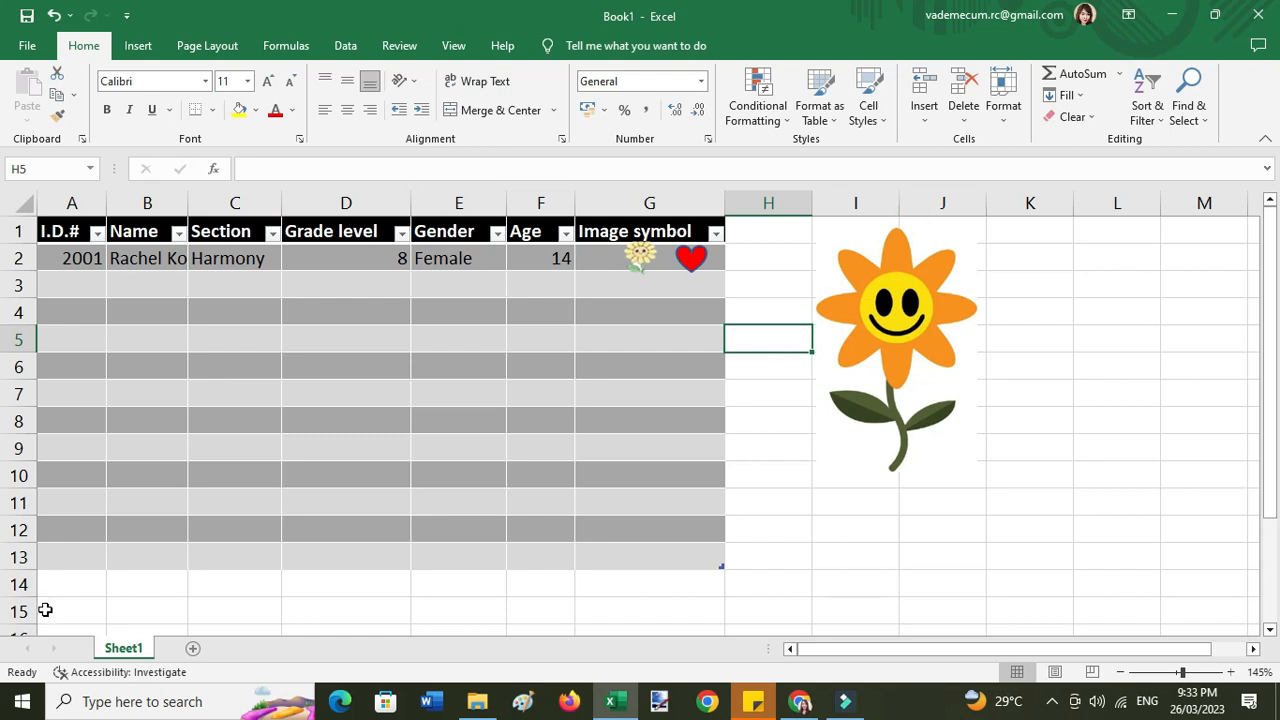
# - Rename the Sheet1 worksheet to Table1
pyautogui.rightClick(136, 656)
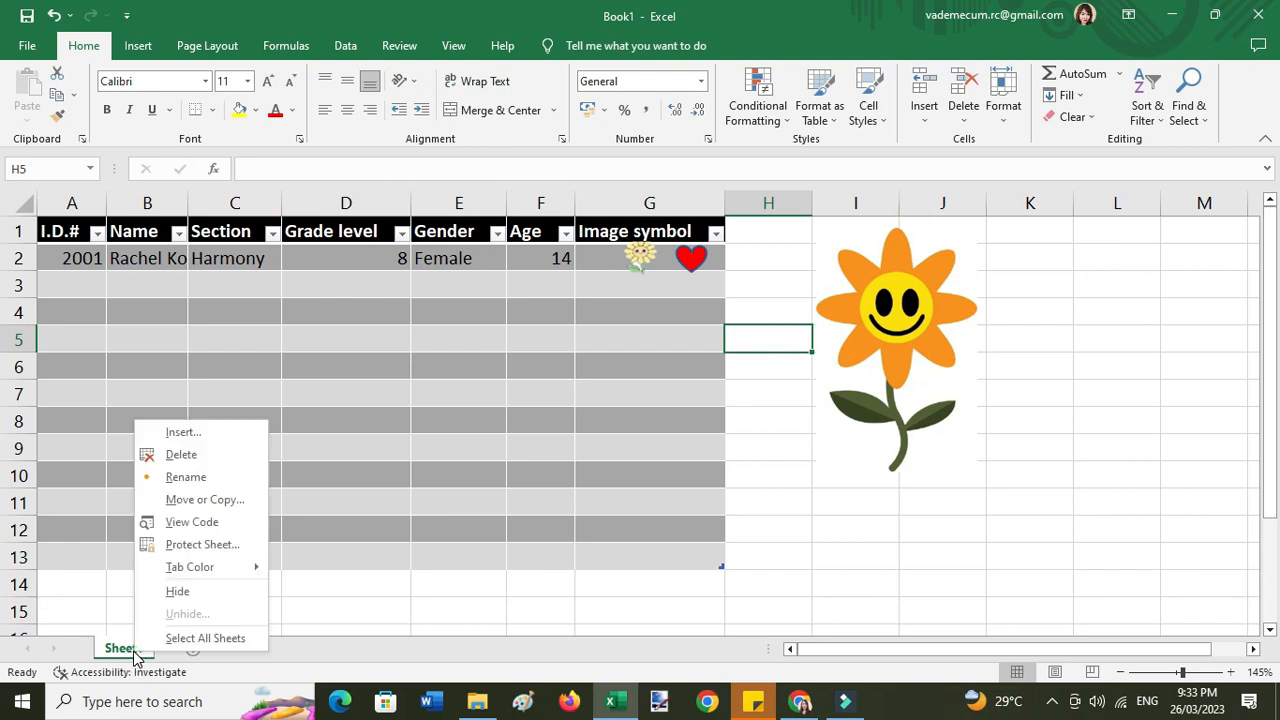
pyautogui.click(189, 477)
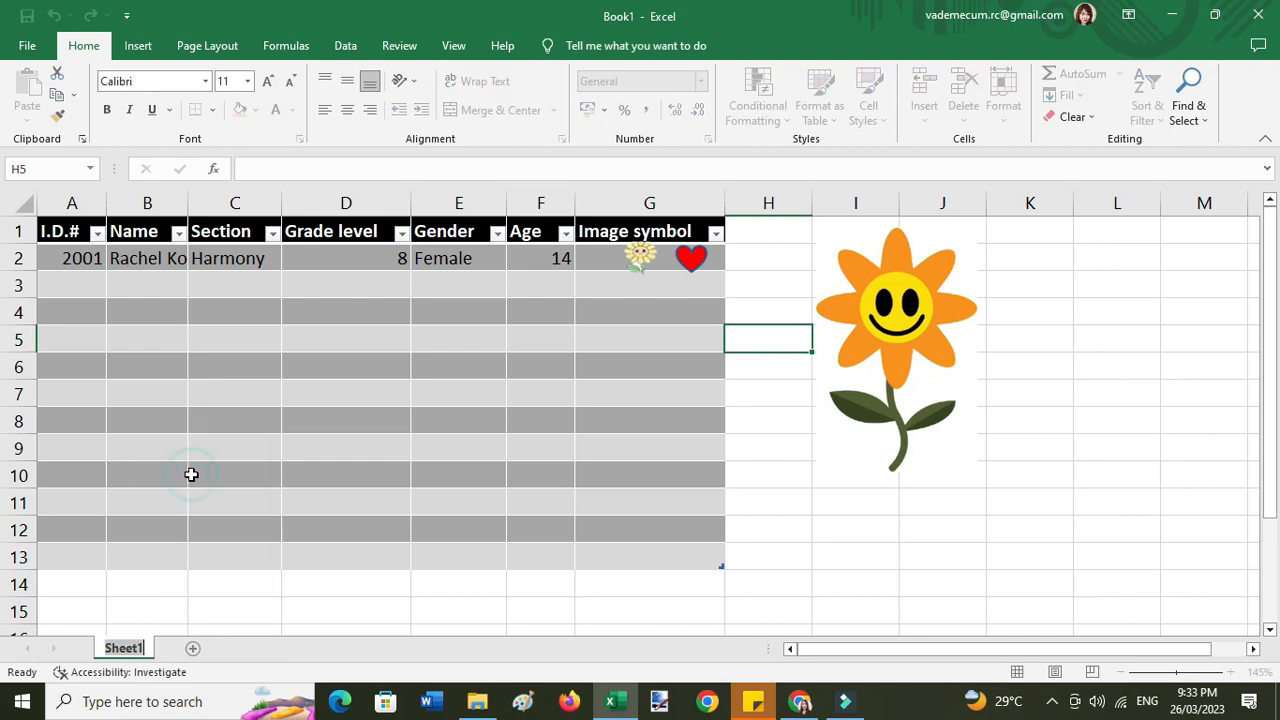
pyautogui.write('Tabl')
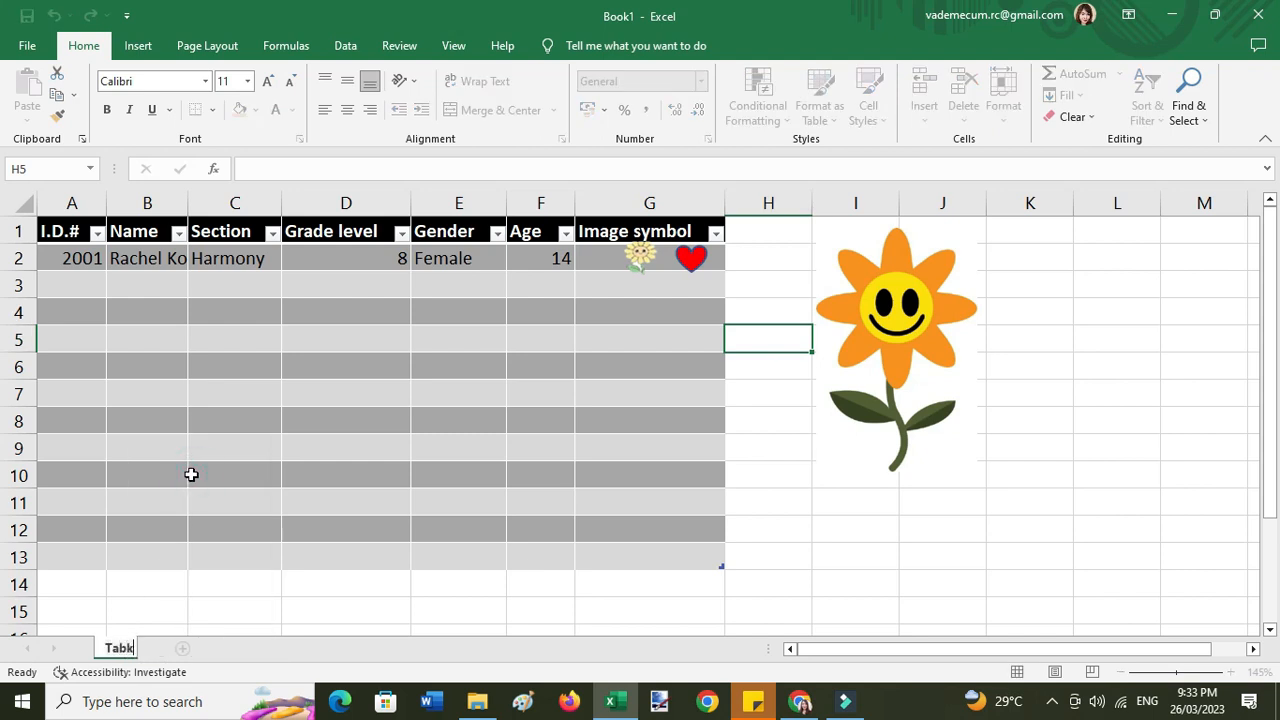
pyautogui.write('e1')
pyautogui.press('Return')
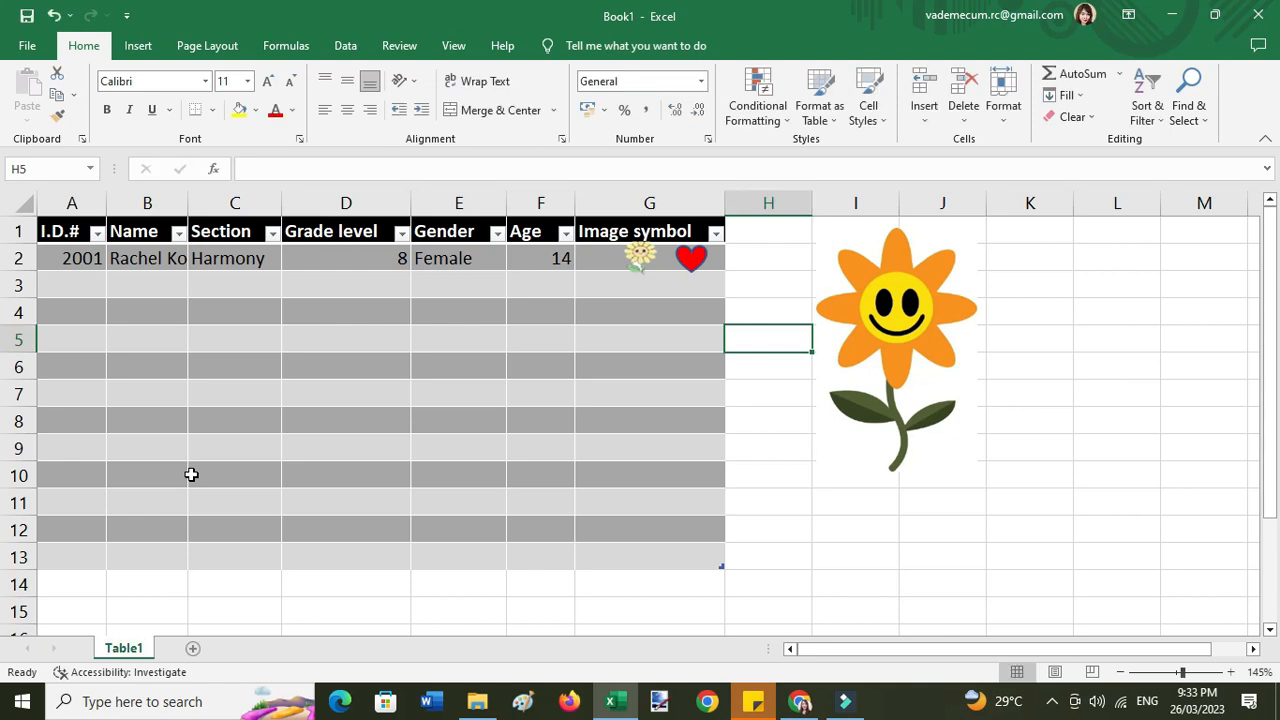
# - Give the Table1 sheet tab an orange colour
pyautogui.rightClick(138, 655)
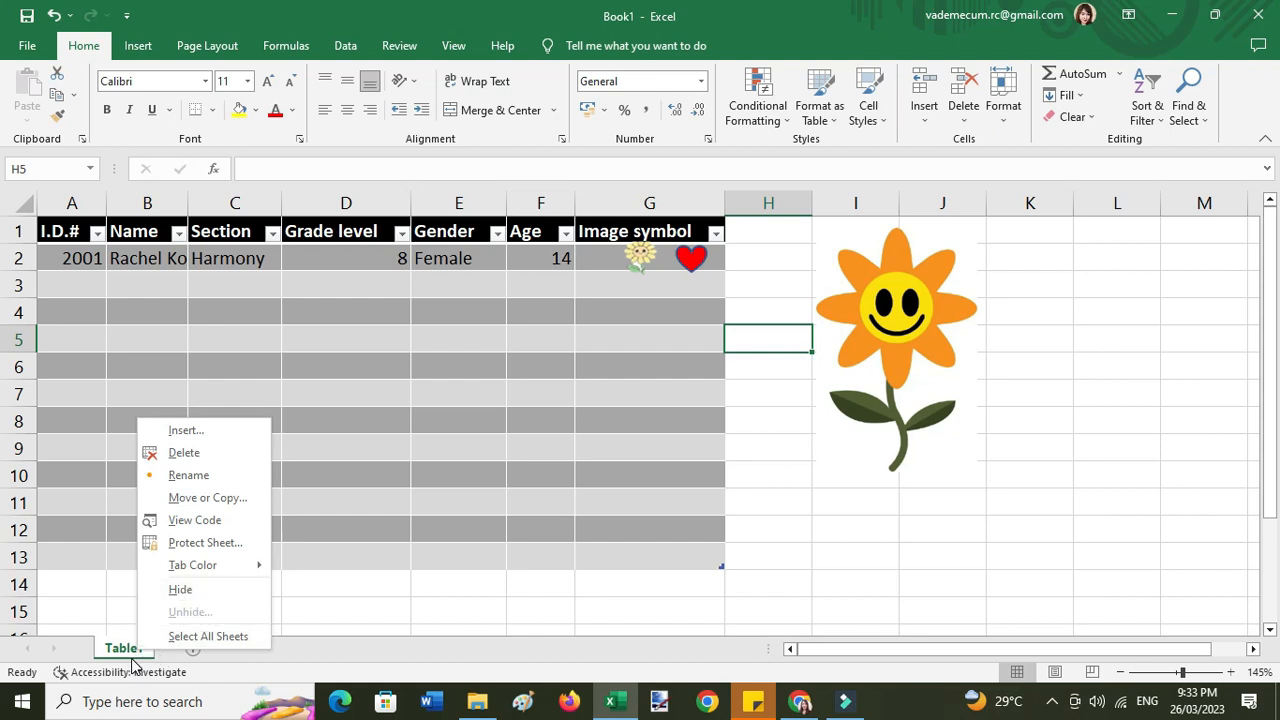
pyautogui.rightClick(127, 647)
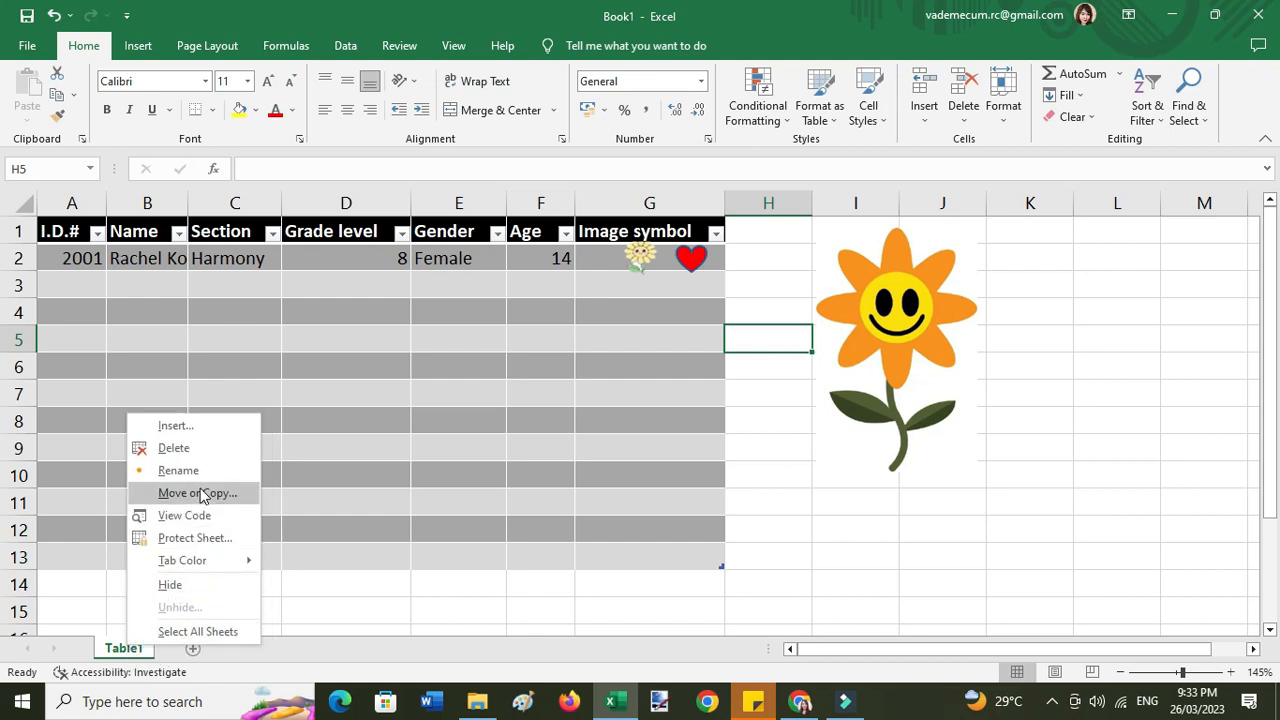
pyautogui.moveTo(198, 565)
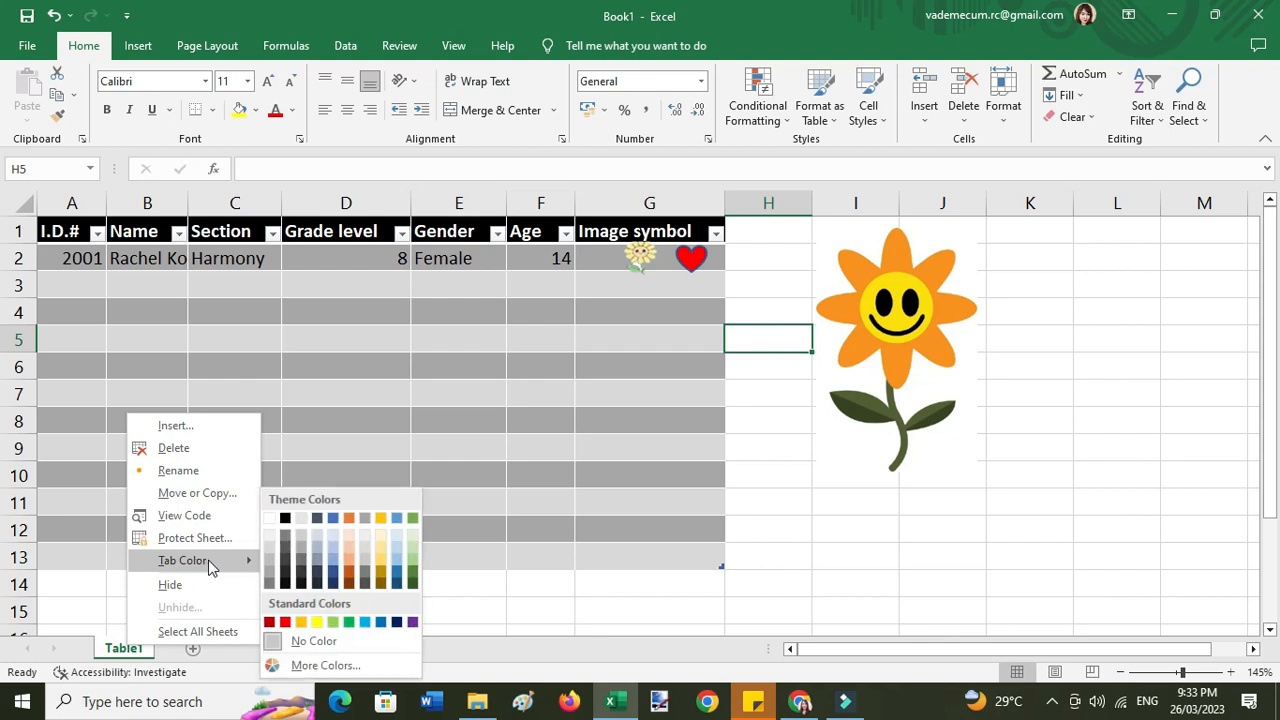
pyautogui.click(350, 575)
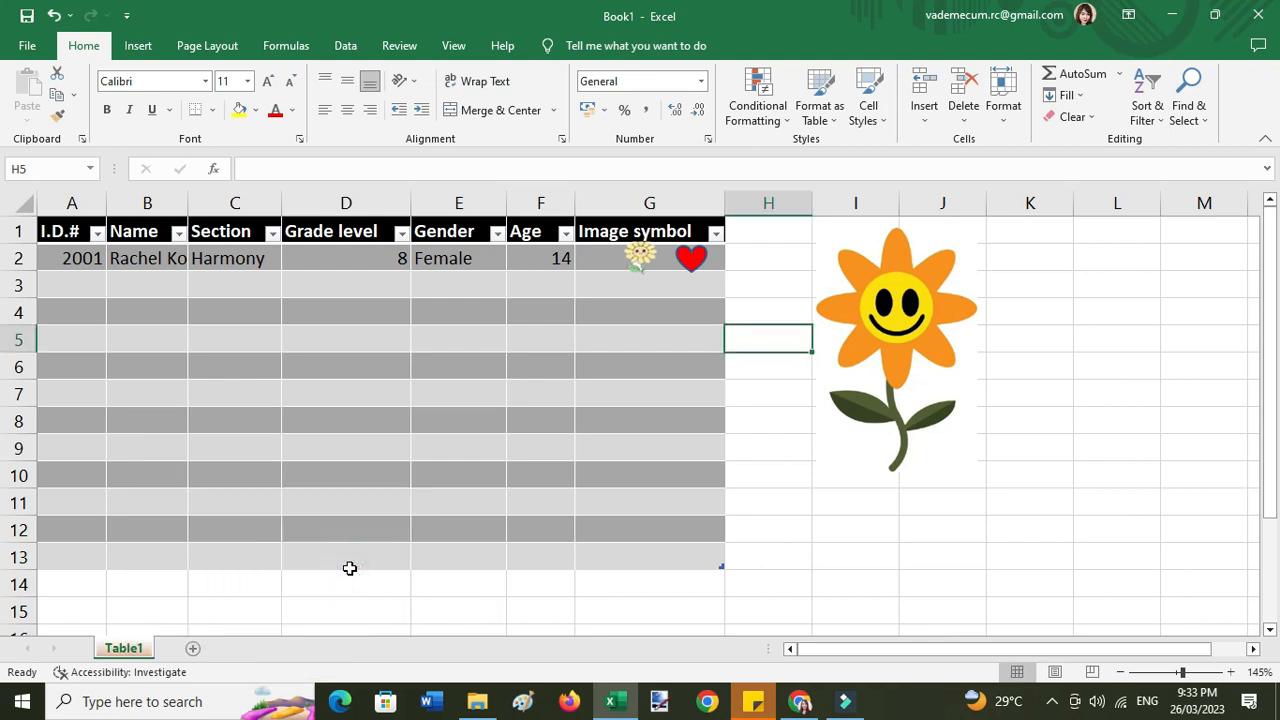
pyautogui.click(270, 652)
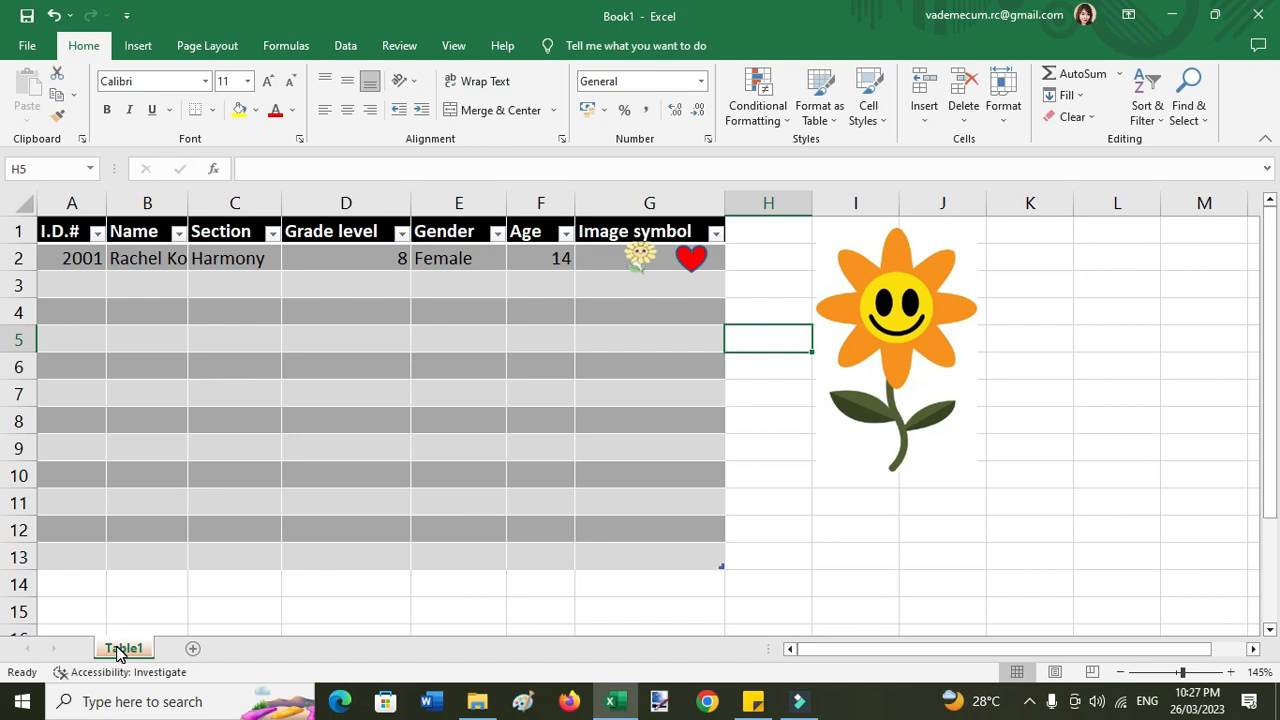
# - Make a copy of the Table1 sheet placed after all existing sheets
pyautogui.rightClick(118, 652)
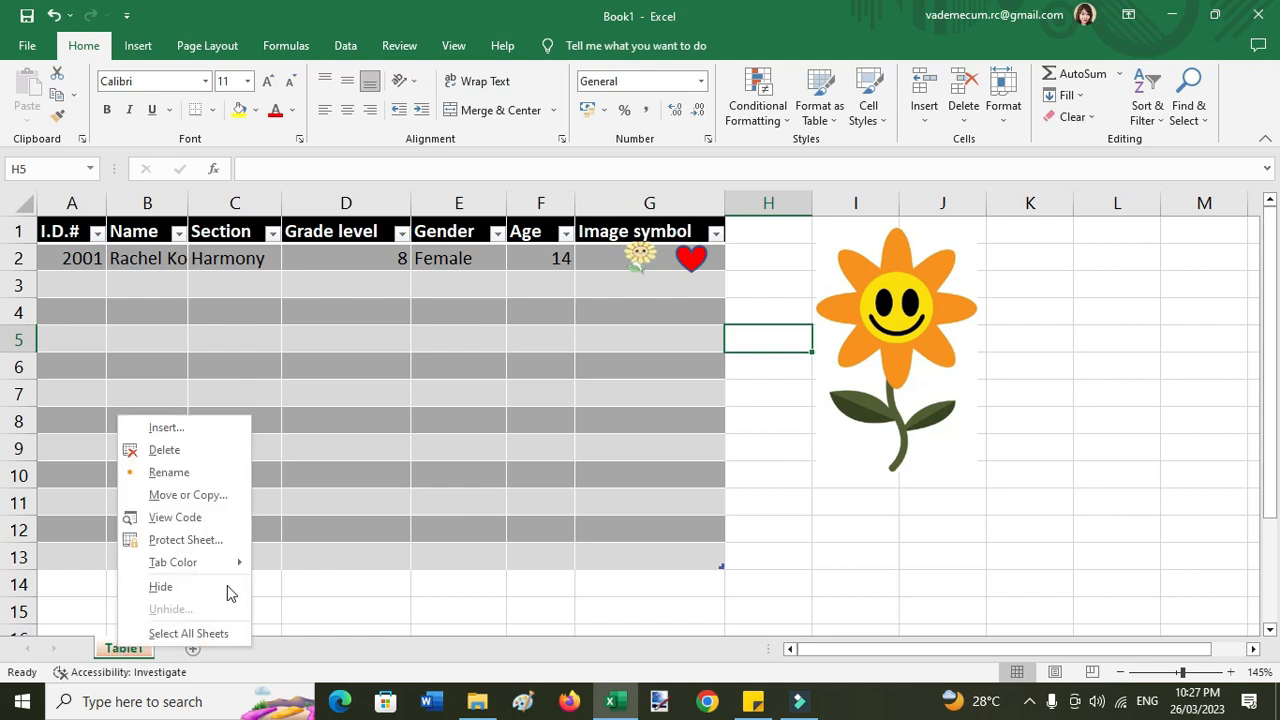
pyautogui.click(188, 495)
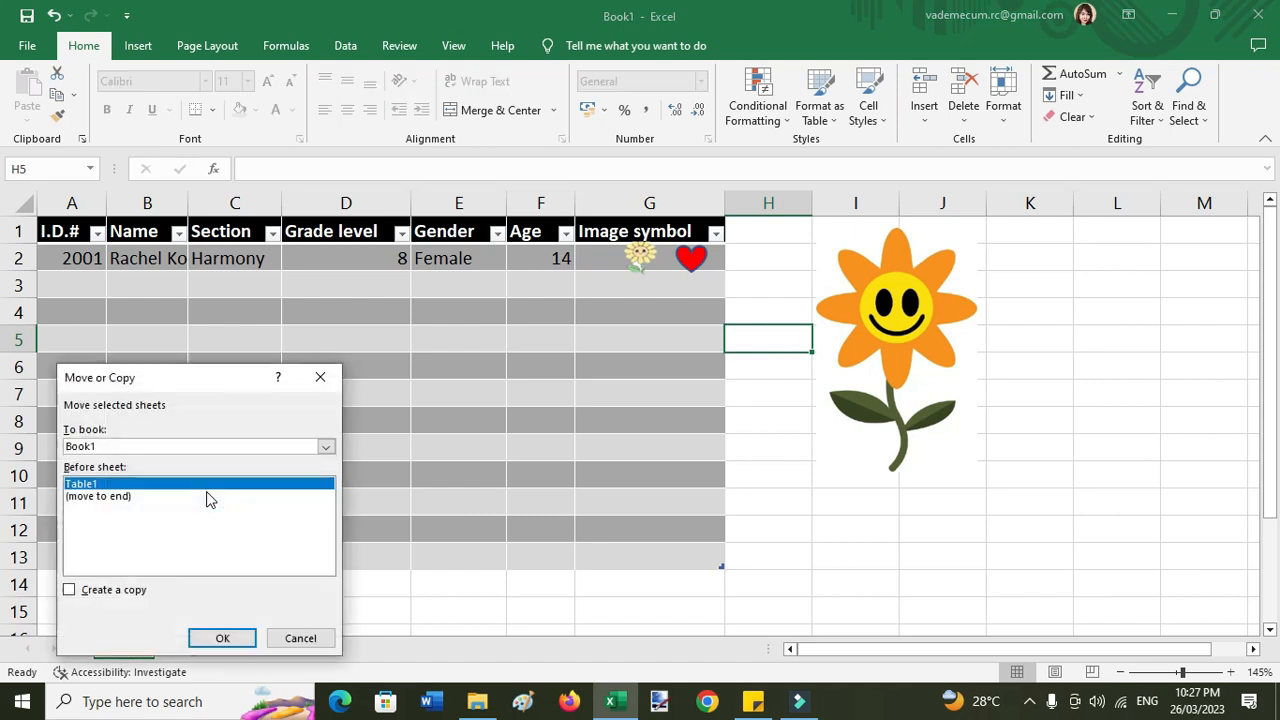
pyautogui.click(109, 593)
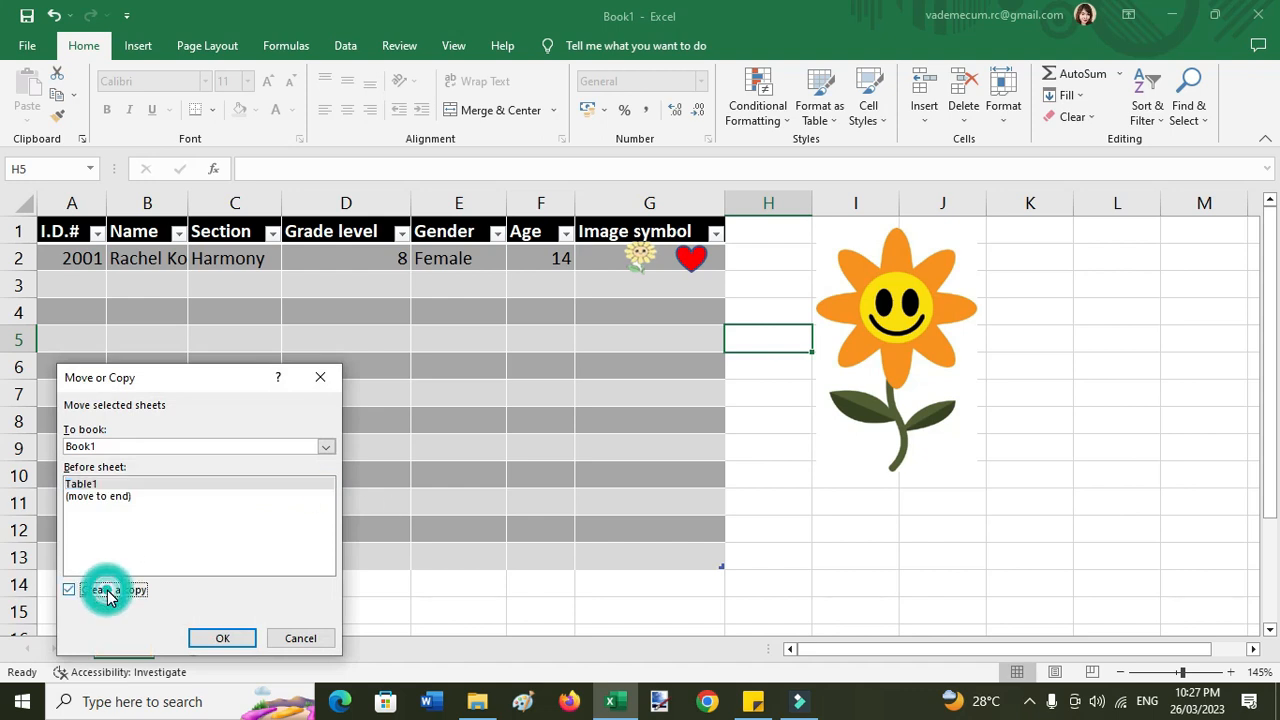
pyautogui.click(98, 496)
pyautogui.click(238, 638)
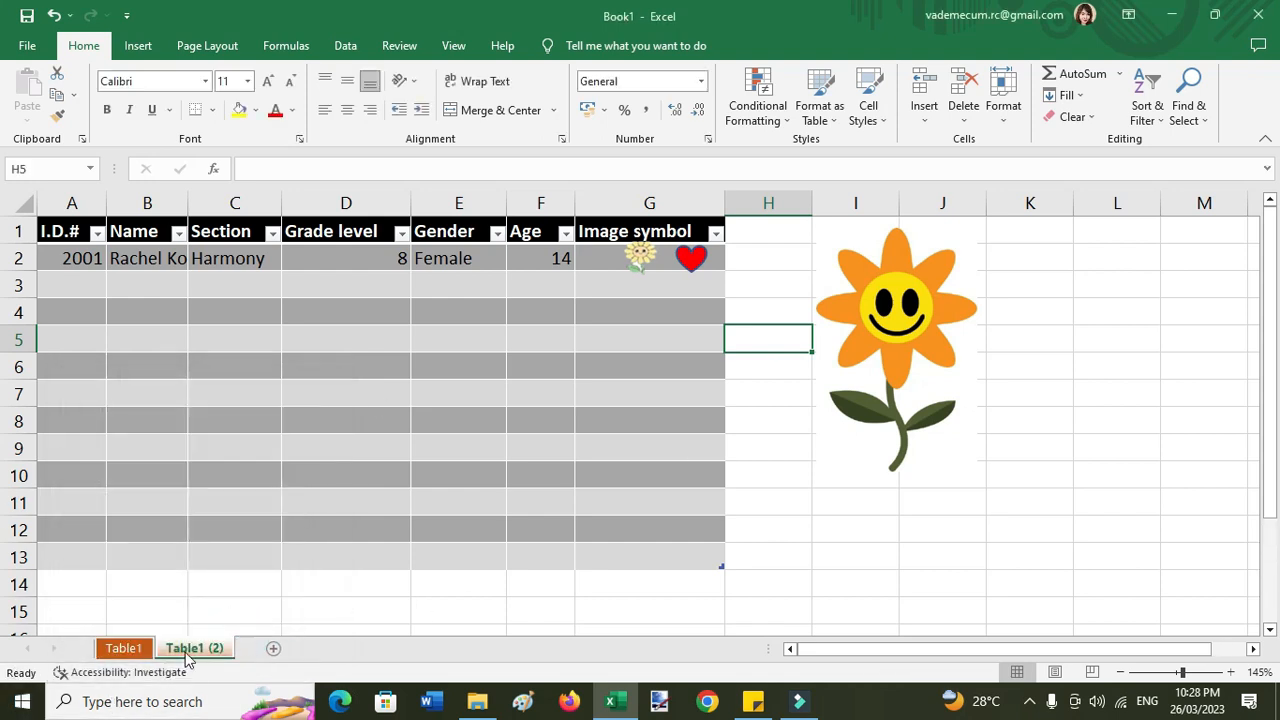
# - Rename the copied sheet to Table2
pyautogui.click(185, 651)
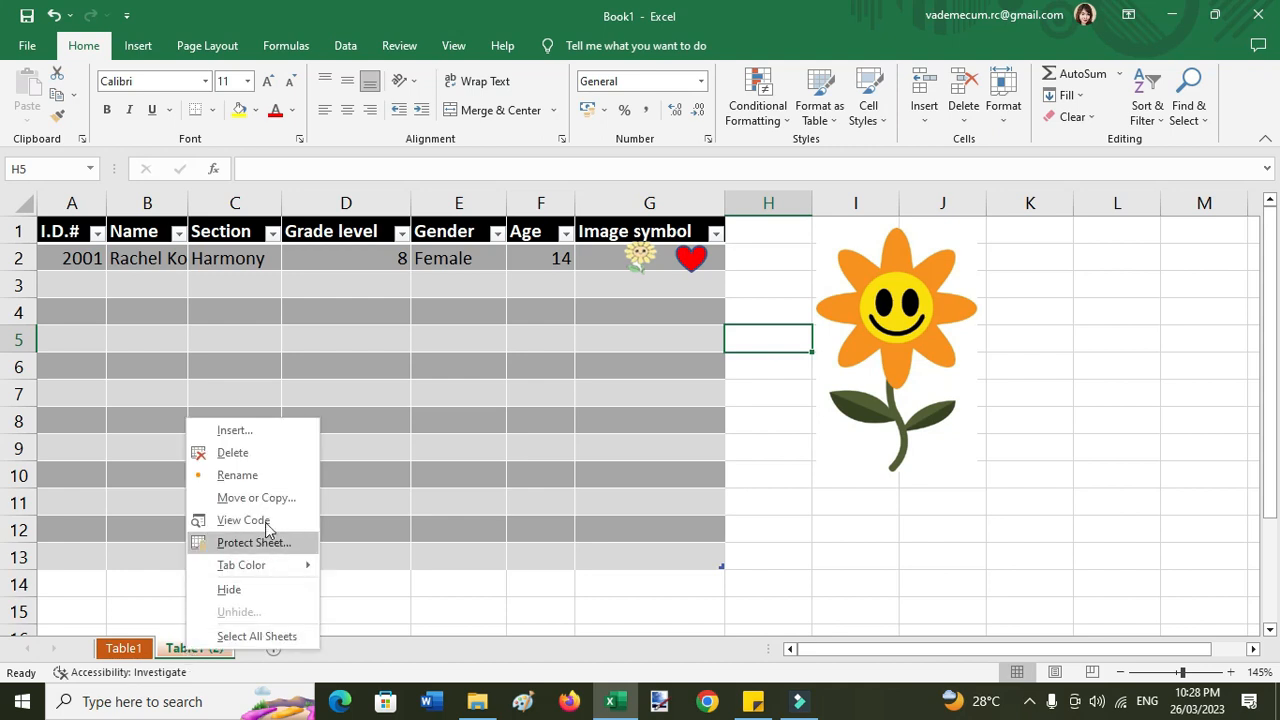
pyautogui.click(237, 475)
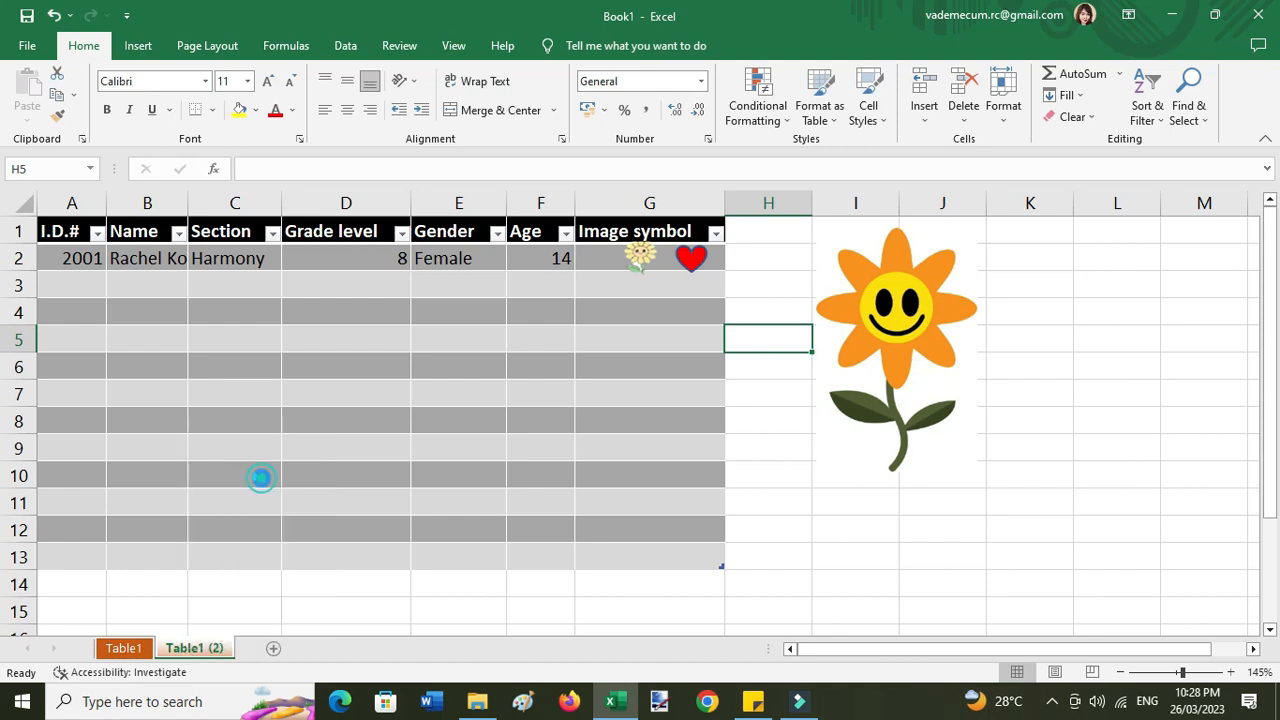
pyautogui.click(228, 646)
pyautogui.rightClick(228, 646)
pyautogui.click(276, 472)
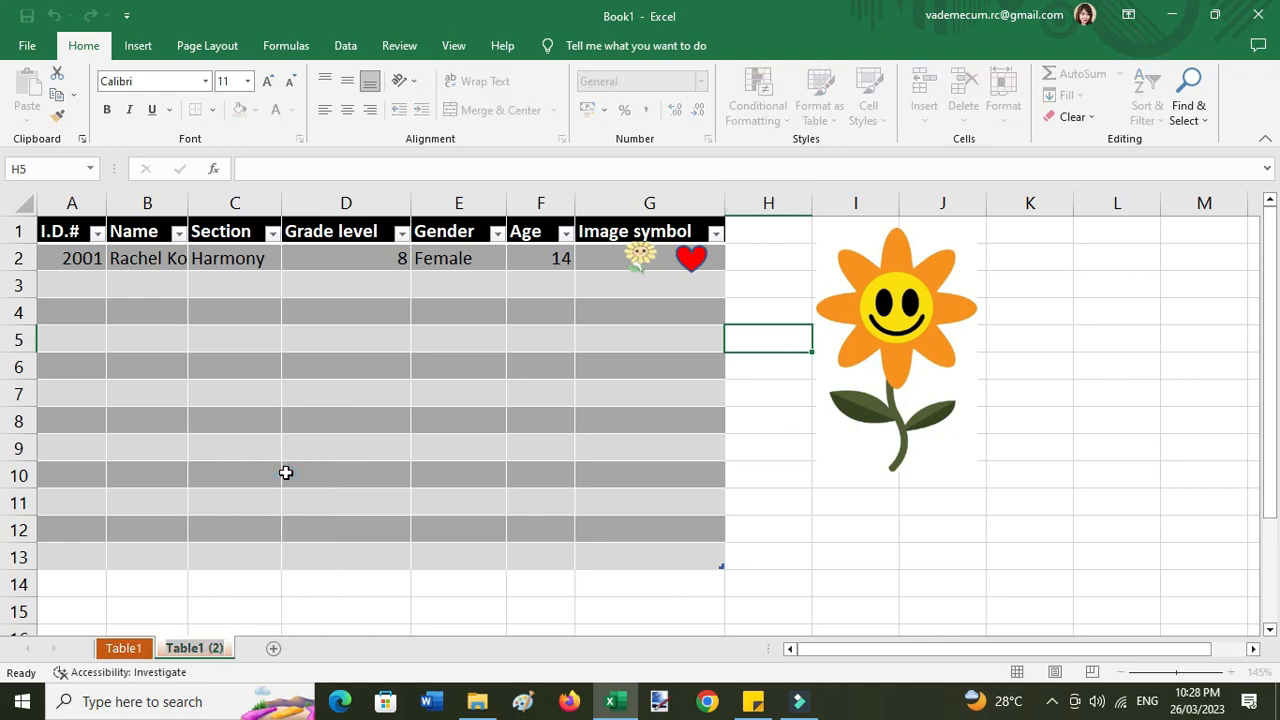
pyautogui.press('BackSpace')
pyautogui.press('BackSpace')
pyautogui.press('BackSpace')
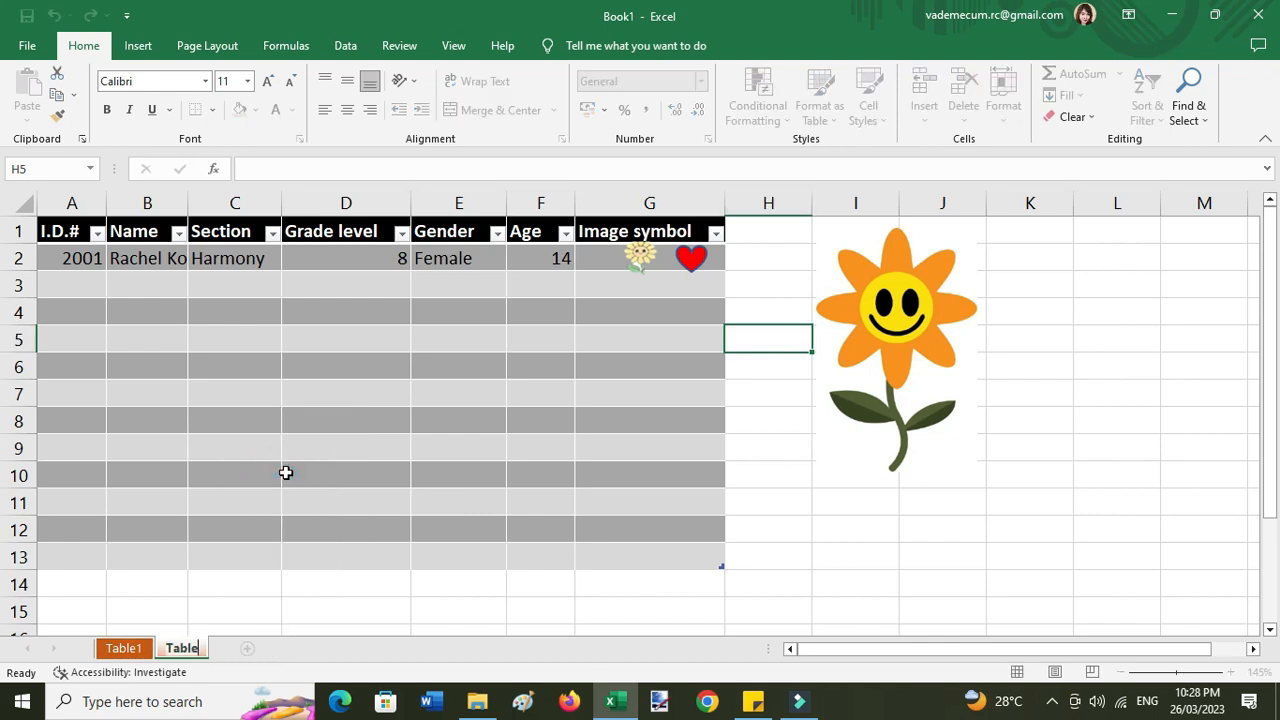
pyautogui.press('Return')
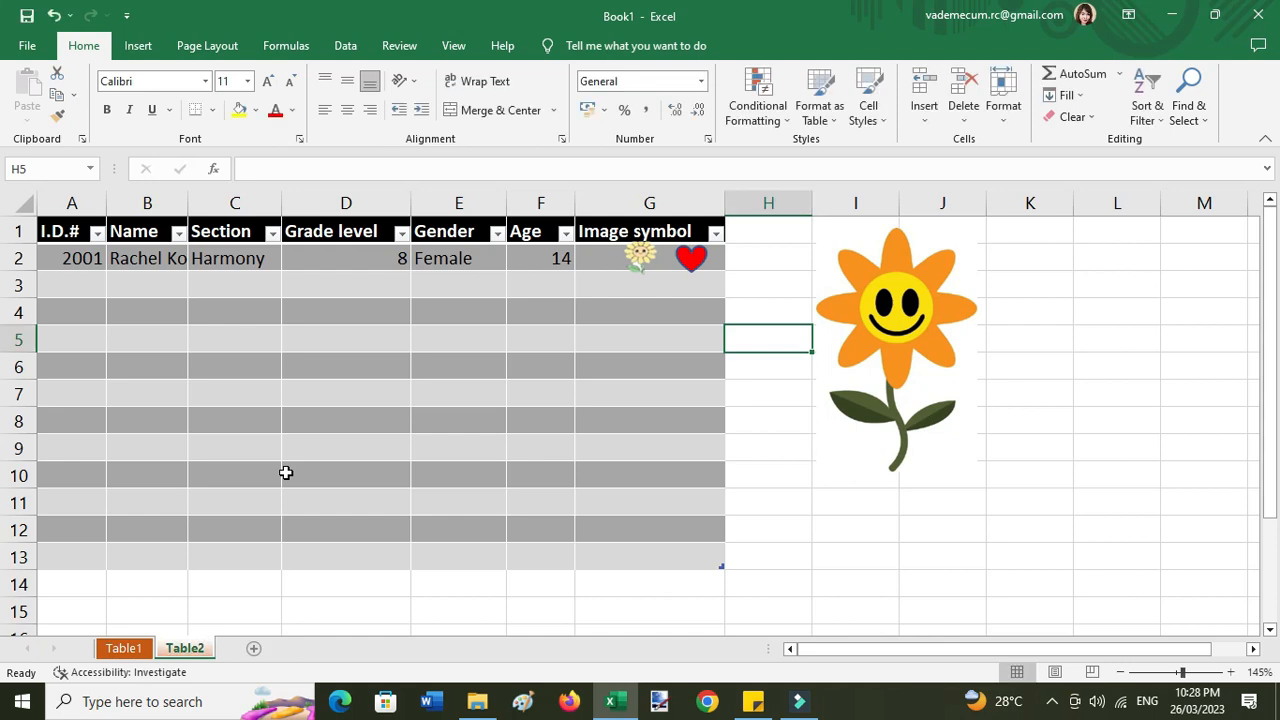
# - Colour the Table2 tab yellow and switch back to Table1
pyautogui.rightClick(199, 658)
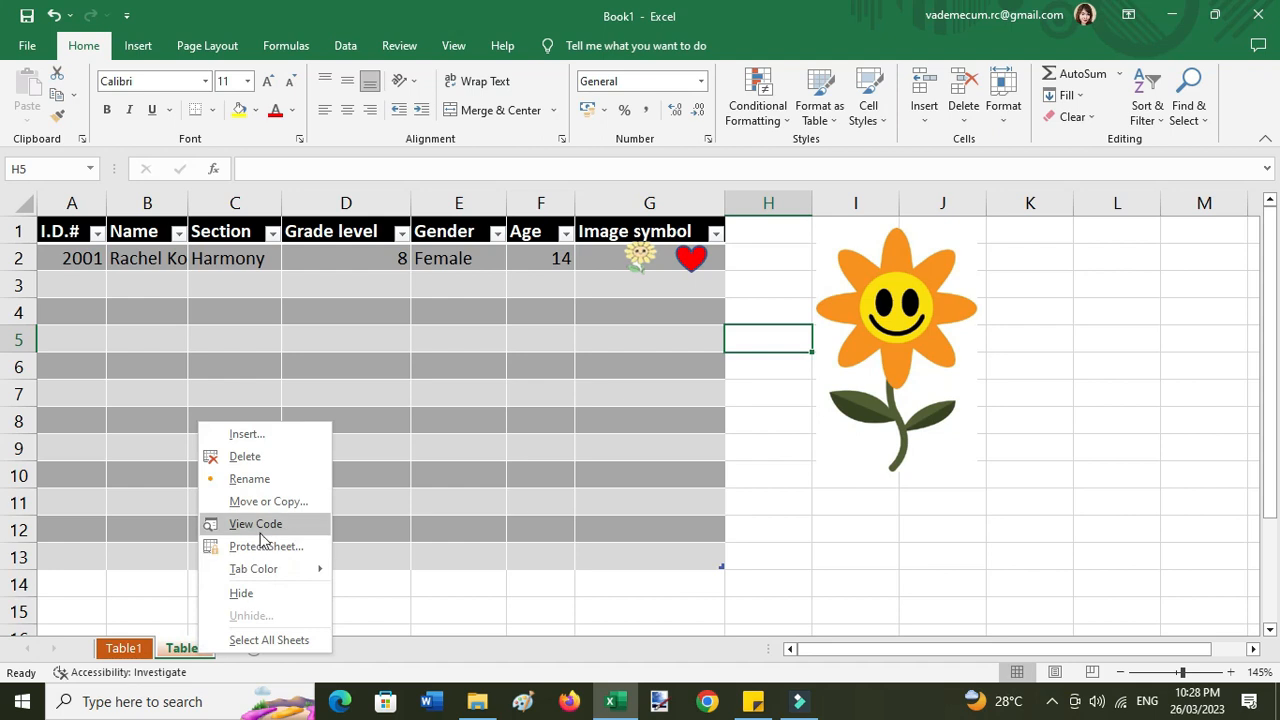
pyautogui.moveTo(280, 576)
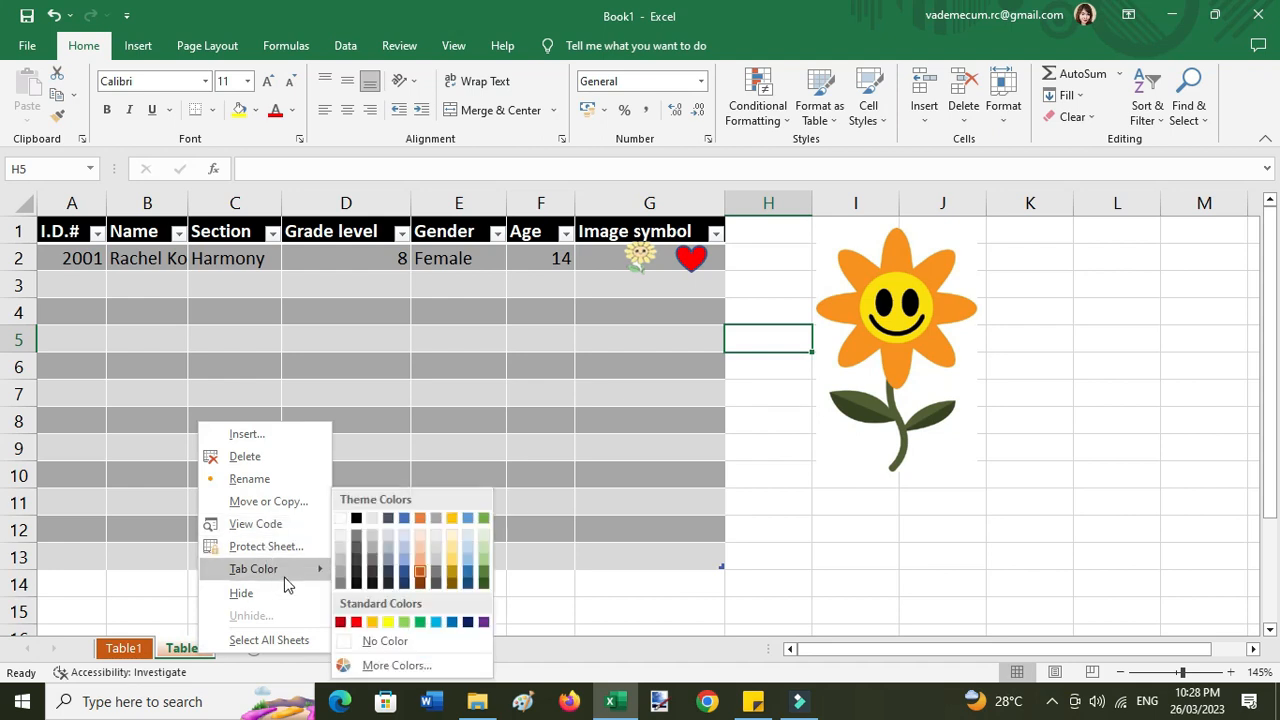
pyautogui.click(463, 570)
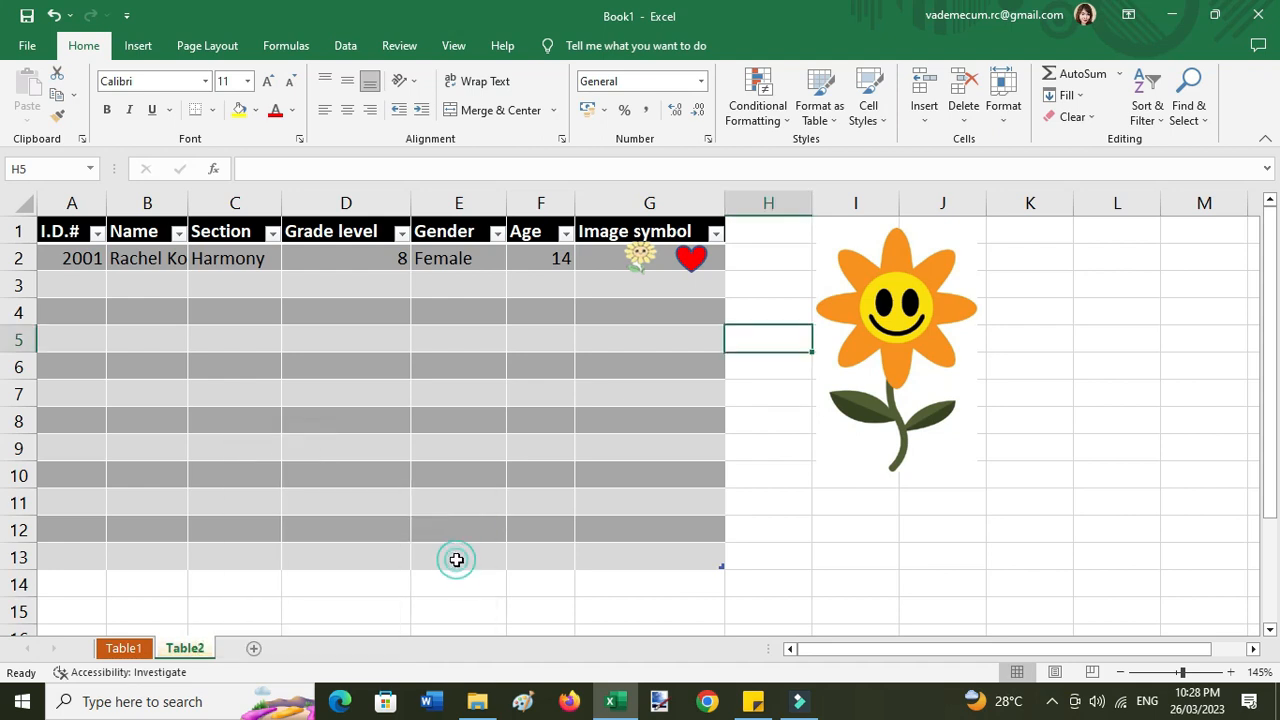
pyautogui.click(118, 647)
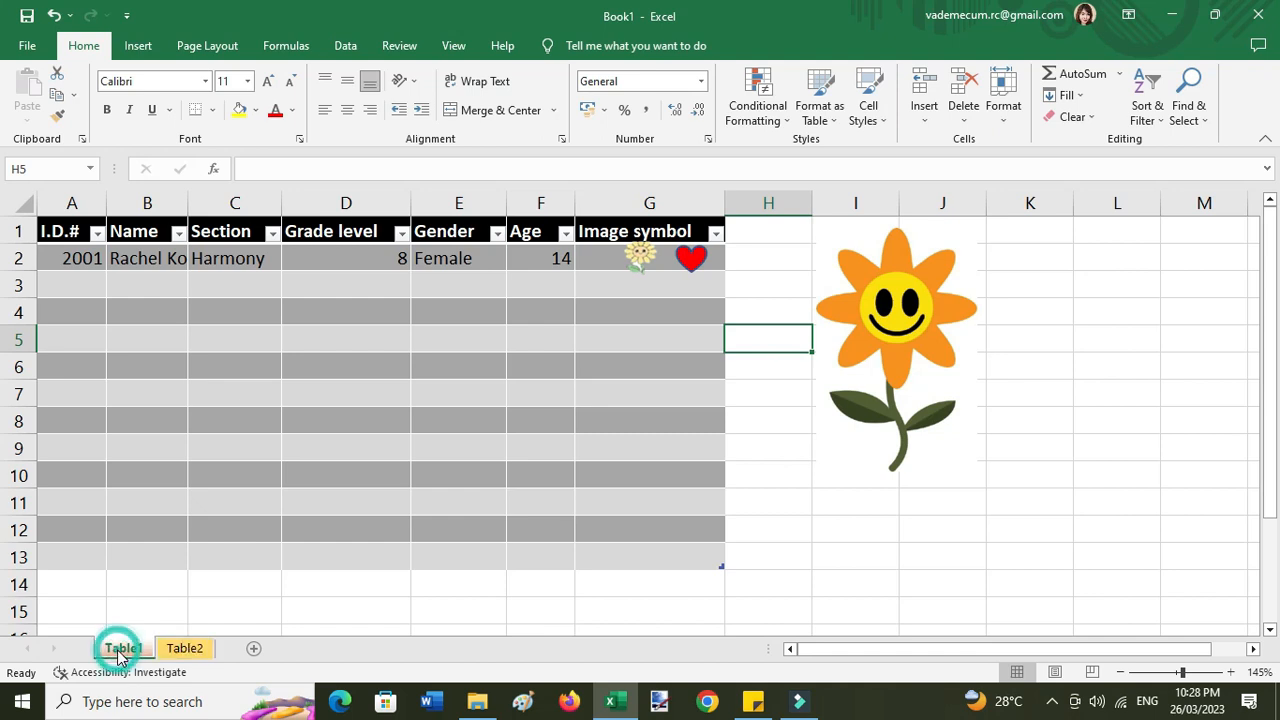
# - On Table2, select the table's columns A through I
pyautogui.click(197, 652)
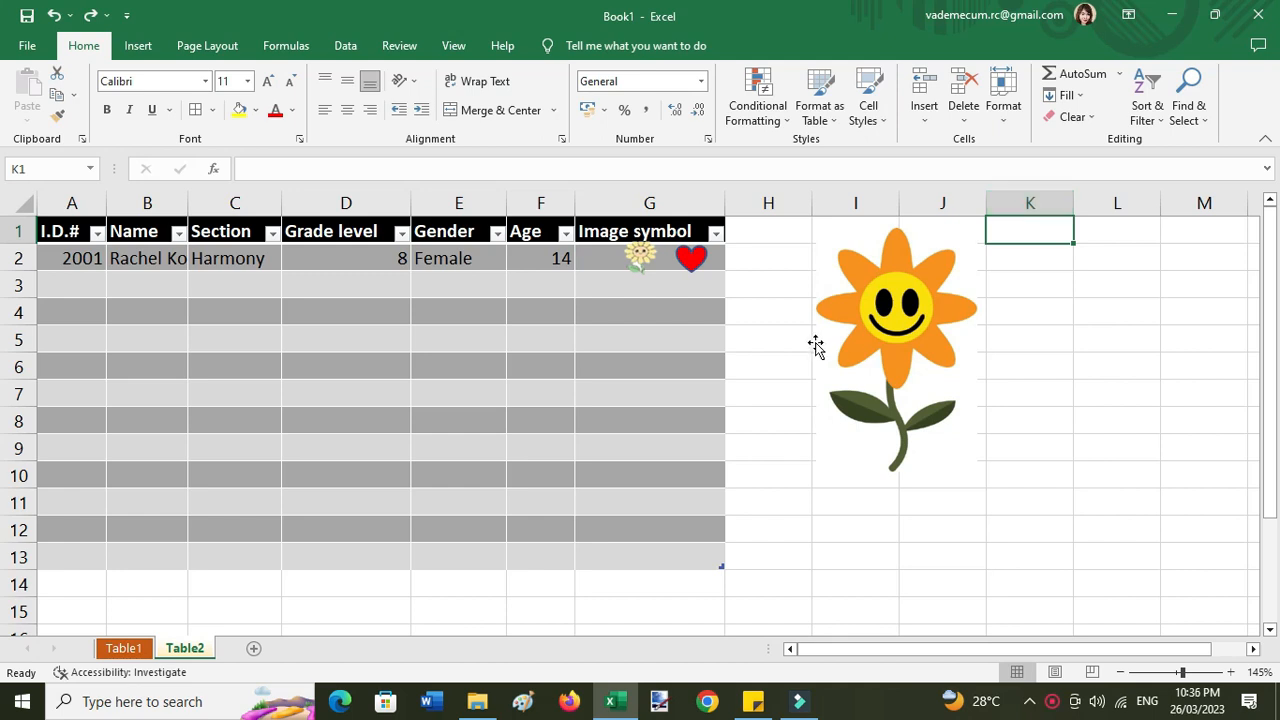
pyautogui.click(210, 110)
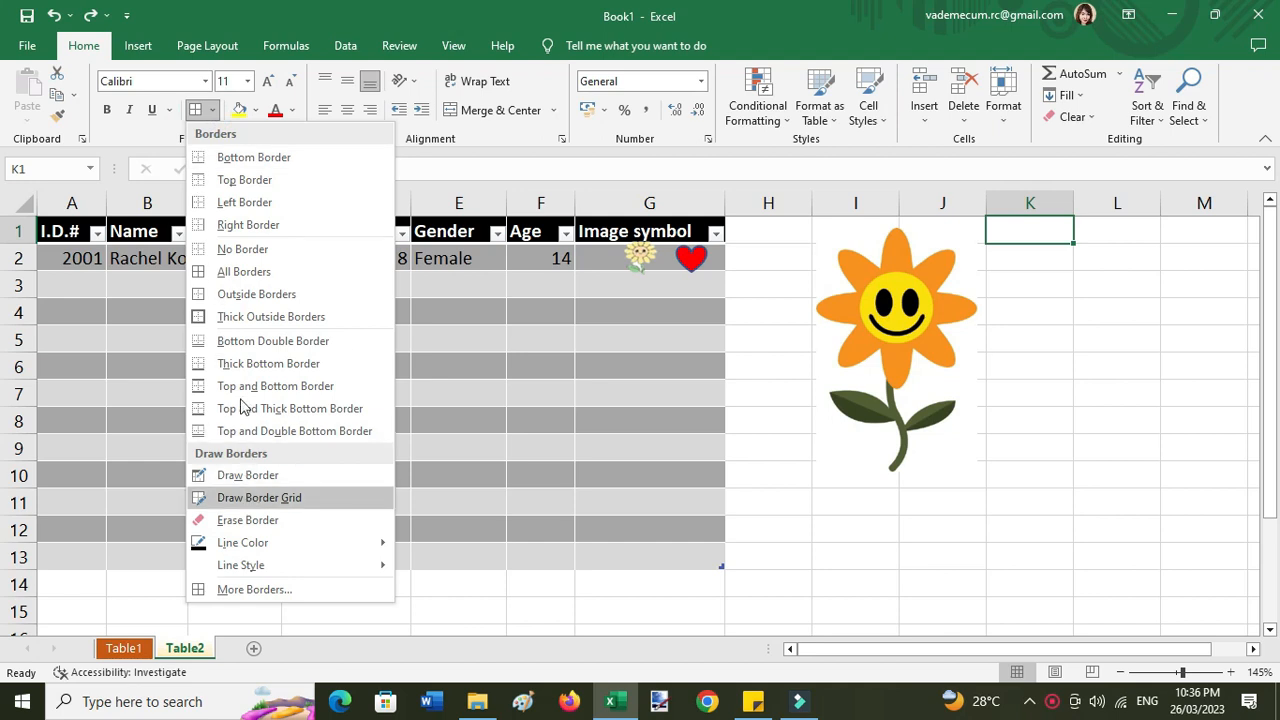
pyautogui.click(47, 203)
pyautogui.moveTo(47, 203); pyautogui.dragTo(725, 203)
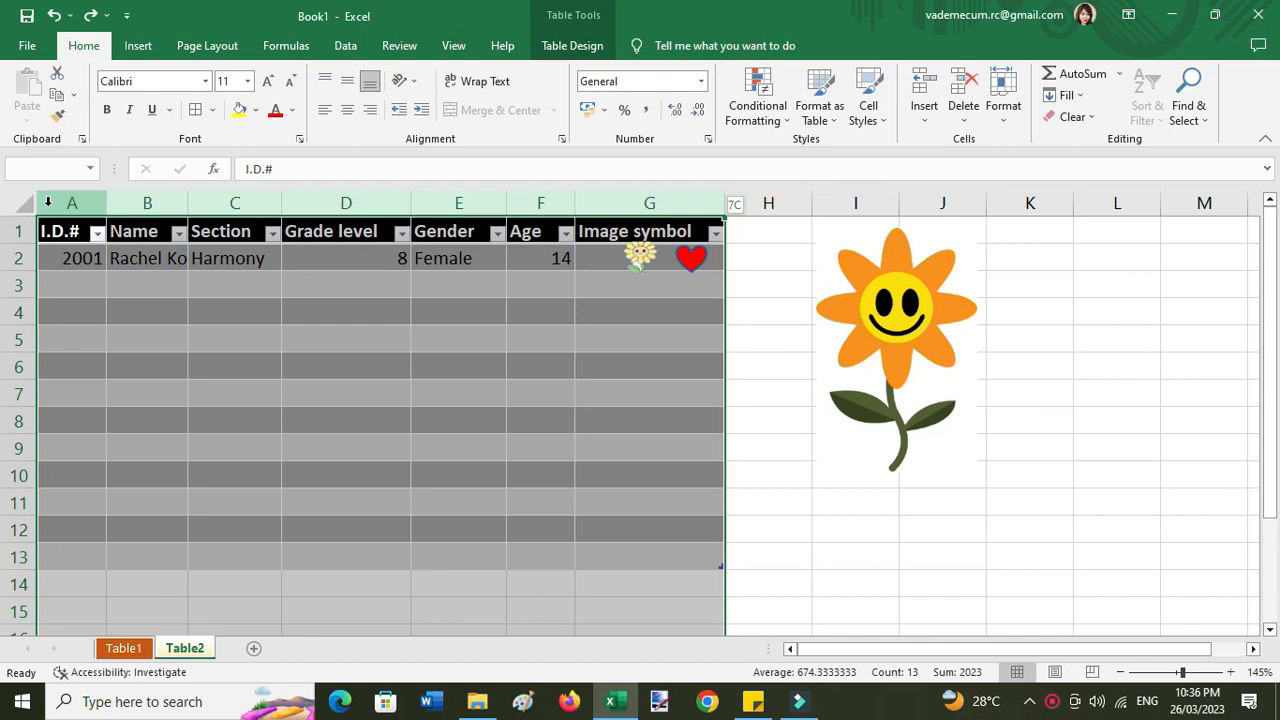
# - Clear the table's style from the Table Styles gallery, leaving plain cells
pyautogui.click(587, 52)
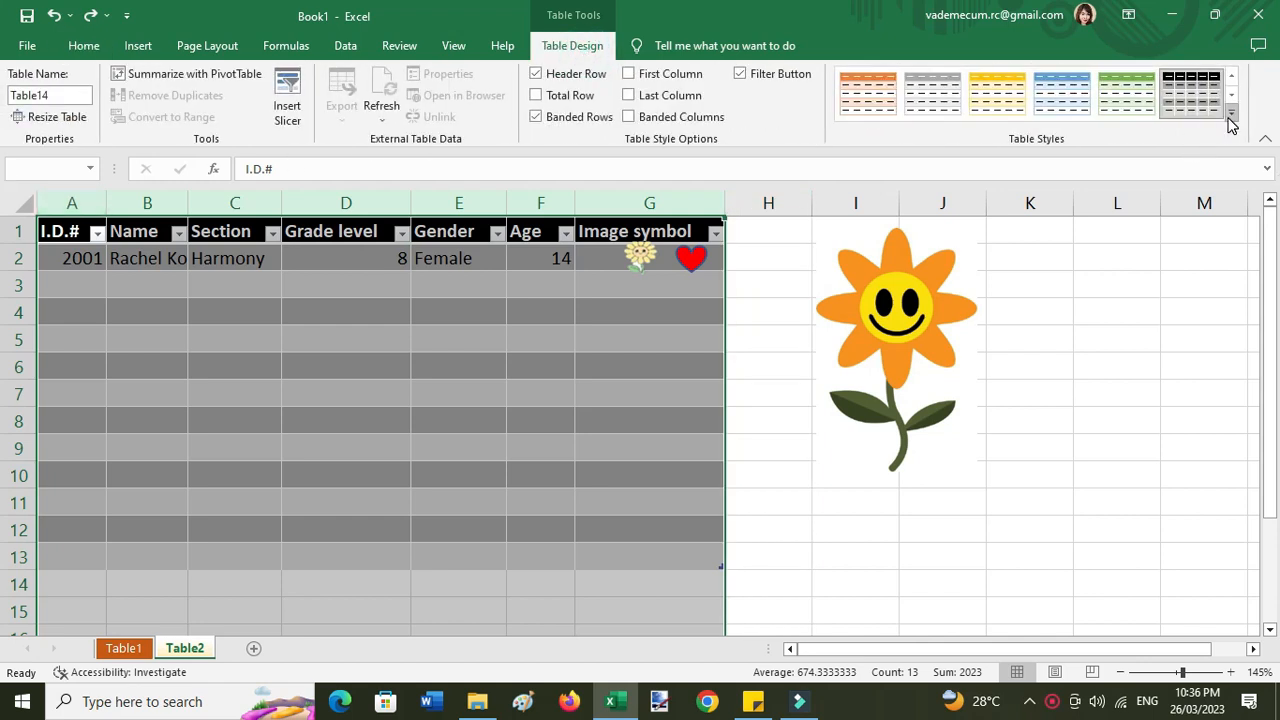
pyautogui.click(1231, 112)
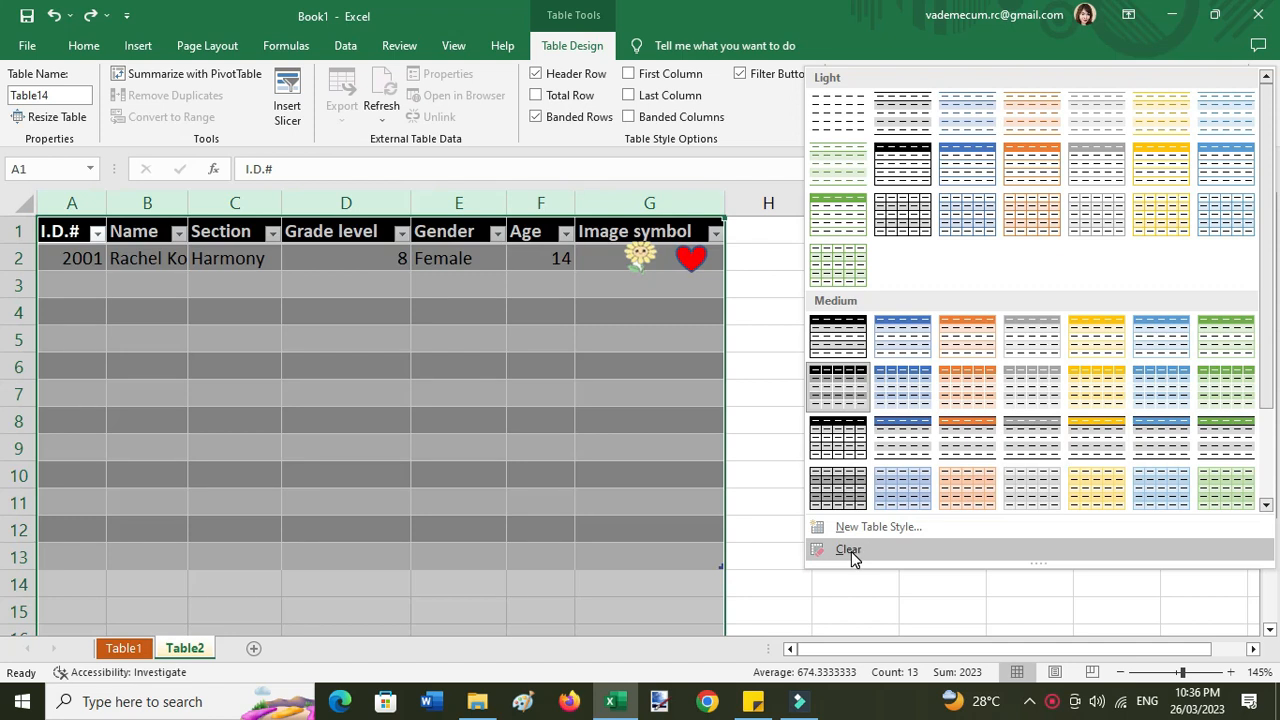
pyautogui.click(851, 551)
pyautogui.click(88, 312)
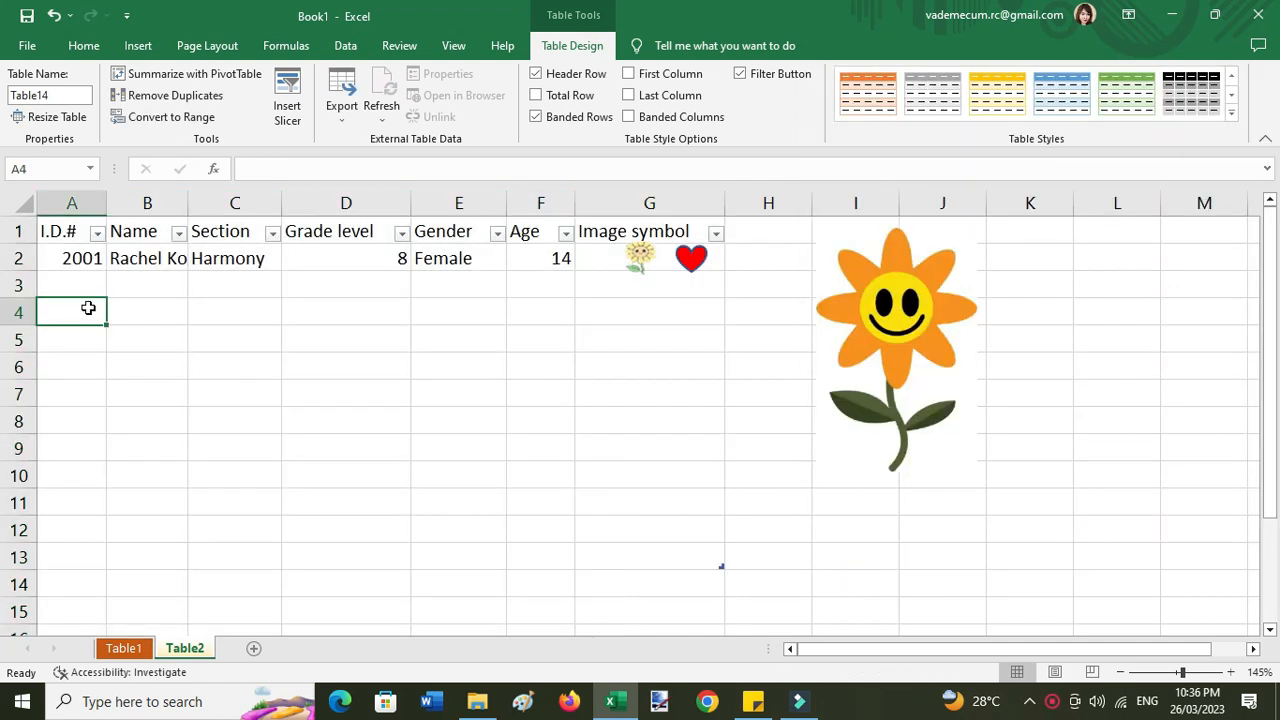
# - Select the table range from the header row down through its rows
pyautogui.click(43, 227)
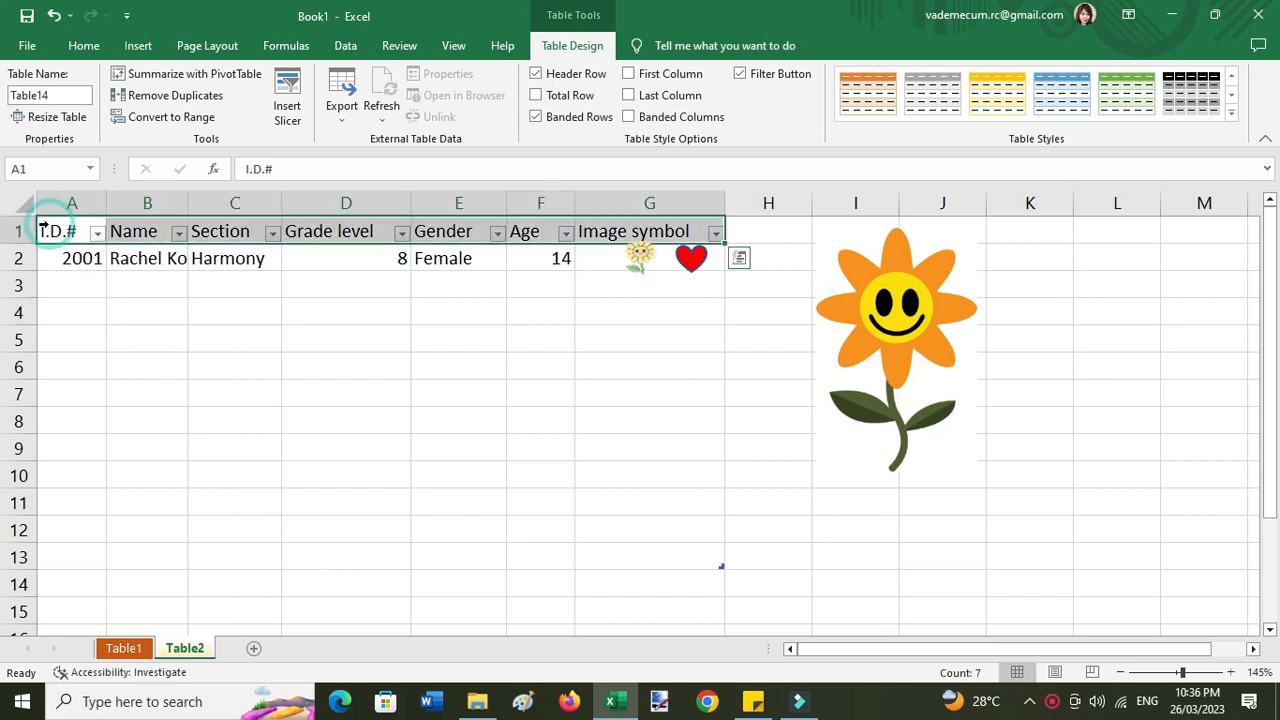
pyautogui.hotkey('shift', 'Down')
pyautogui.hotkey('shift', 'Down')
pyautogui.hotkey('shift', 'Down')
pyautogui.hotkey('shift', 'Down')
pyautogui.hotkey('shift', 'Down')
pyautogui.hotkey('shift', 'Down')
pyautogui.hotkey('shift', 'Down')
pyautogui.hotkey('shift', 'Down')
pyautogui.hotkey('shift', 'Down')
pyautogui.hotkey('shift', 'Down')
pyautogui.hotkey('shift', 'Down')
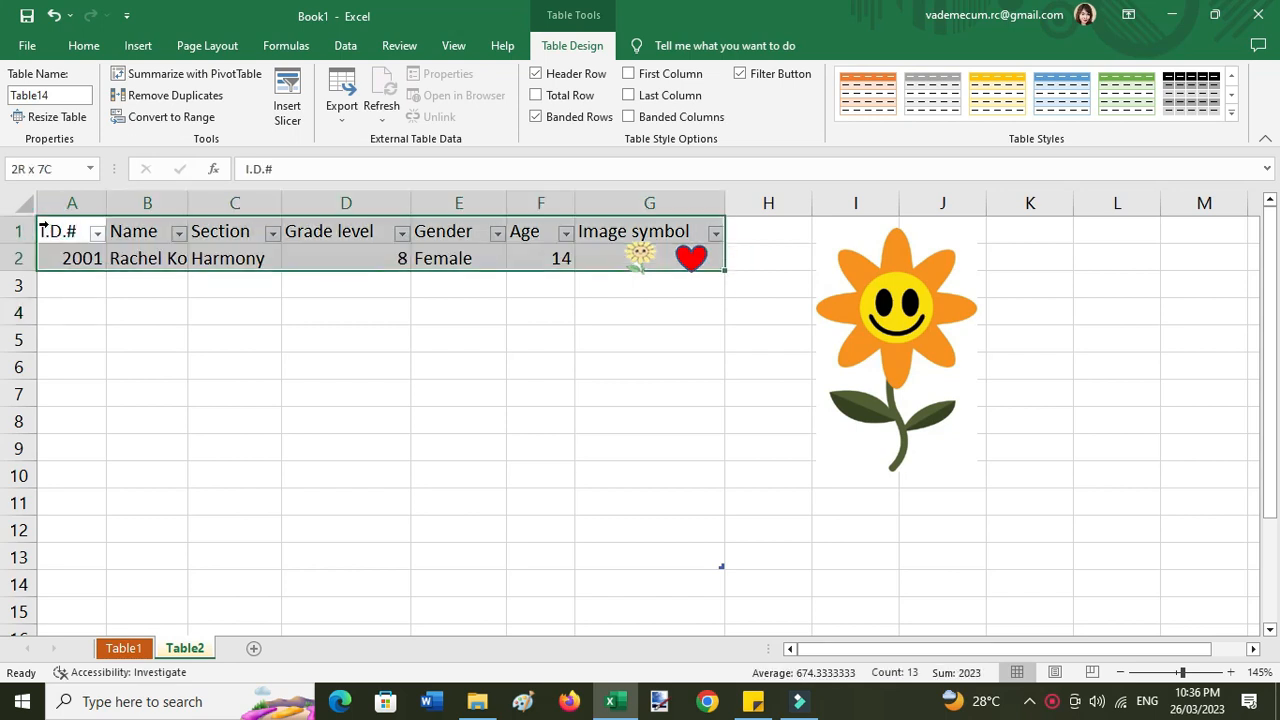
pyautogui.hotkey('shift', 'Up')
pyautogui.hotkey('shift', 'Up')
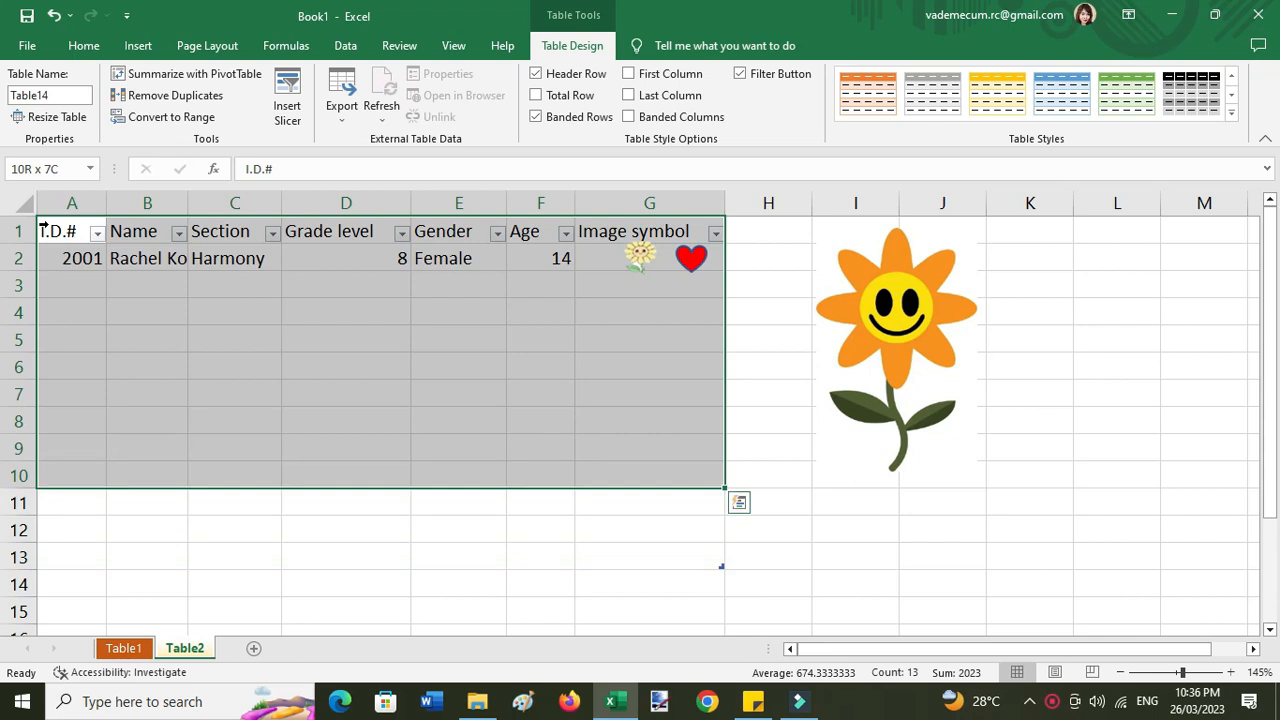
pyautogui.click(128, 340)
pyautogui.click(43, 228)
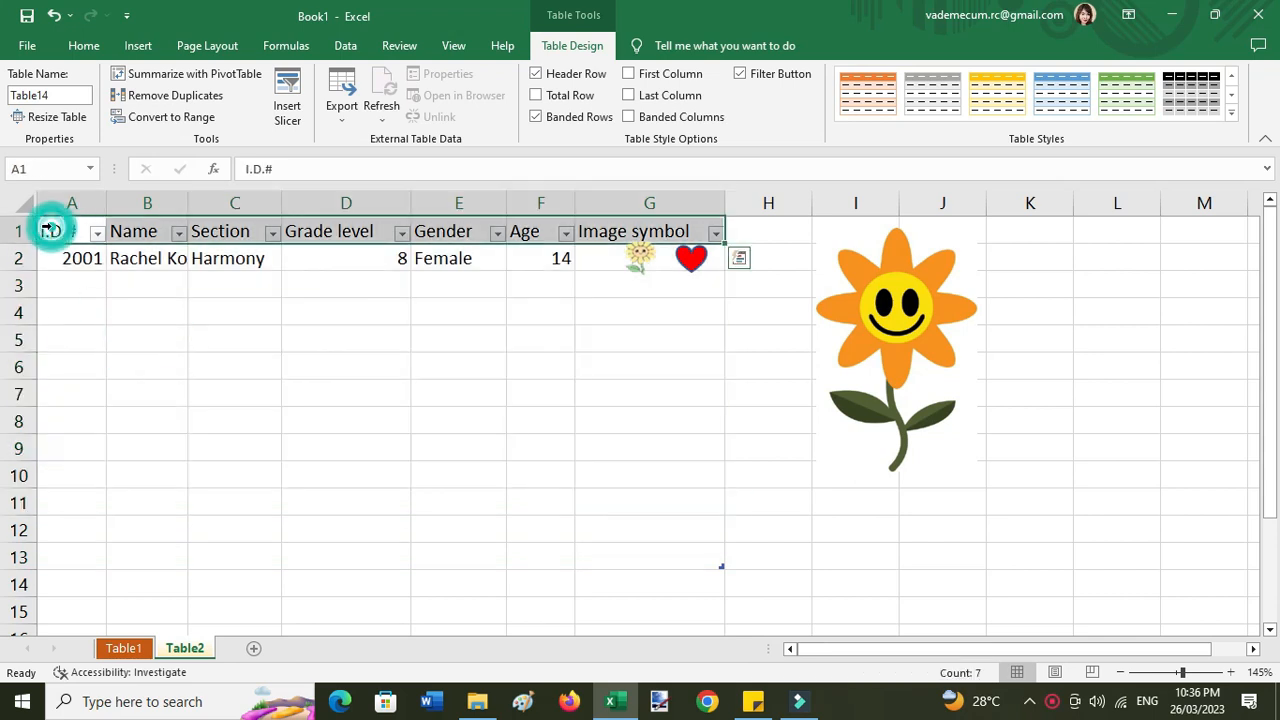
pyautogui.hotkey('shift', 'Down')
pyautogui.hotkey('shift', 'Down')
pyautogui.hotkey('shift', 'Down')
pyautogui.hotkey('shift', 'Down')
pyautogui.hotkey('shift', 'Down')
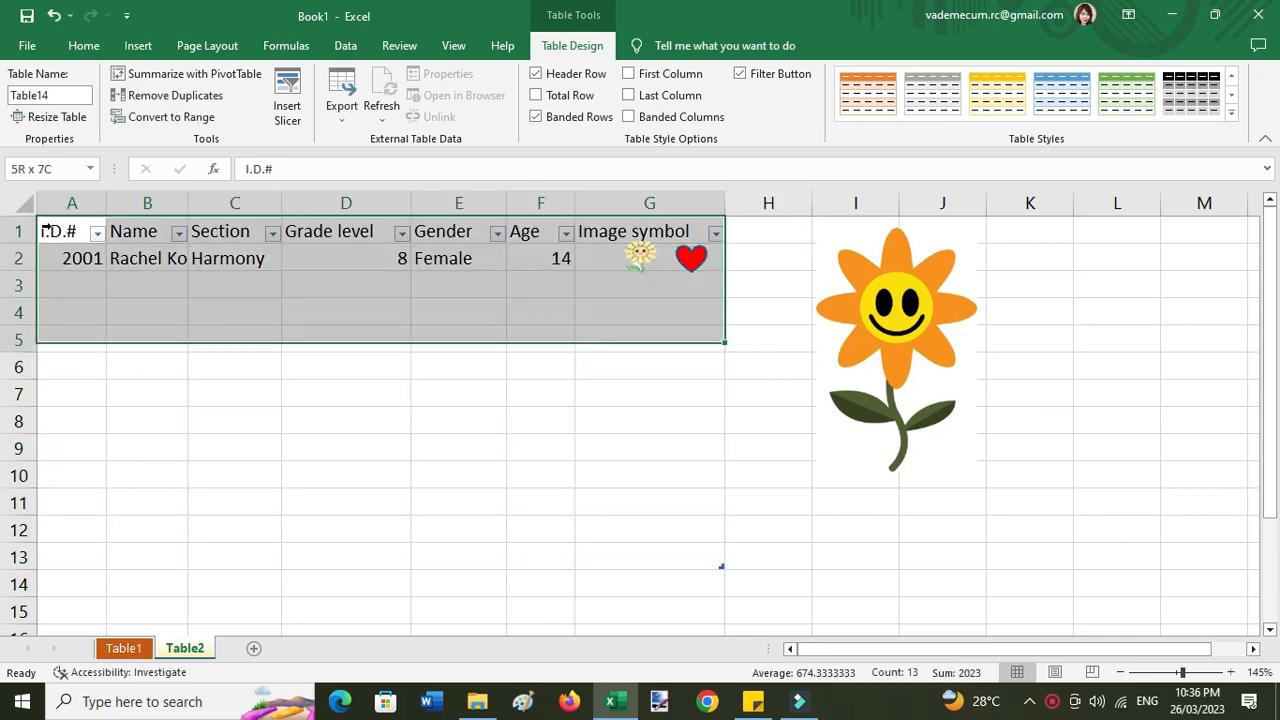
# - Select the Table2 range A1:G11 and apply All Borders to every cell
pyautogui.hotkey('shift', 'Down')
pyautogui.hotkey('shift', 'Down')
pyautogui.hotkey('shift', 'Down')
pyautogui.hotkey('shift', 'Down')
pyautogui.hotkey('shift', 'Down')
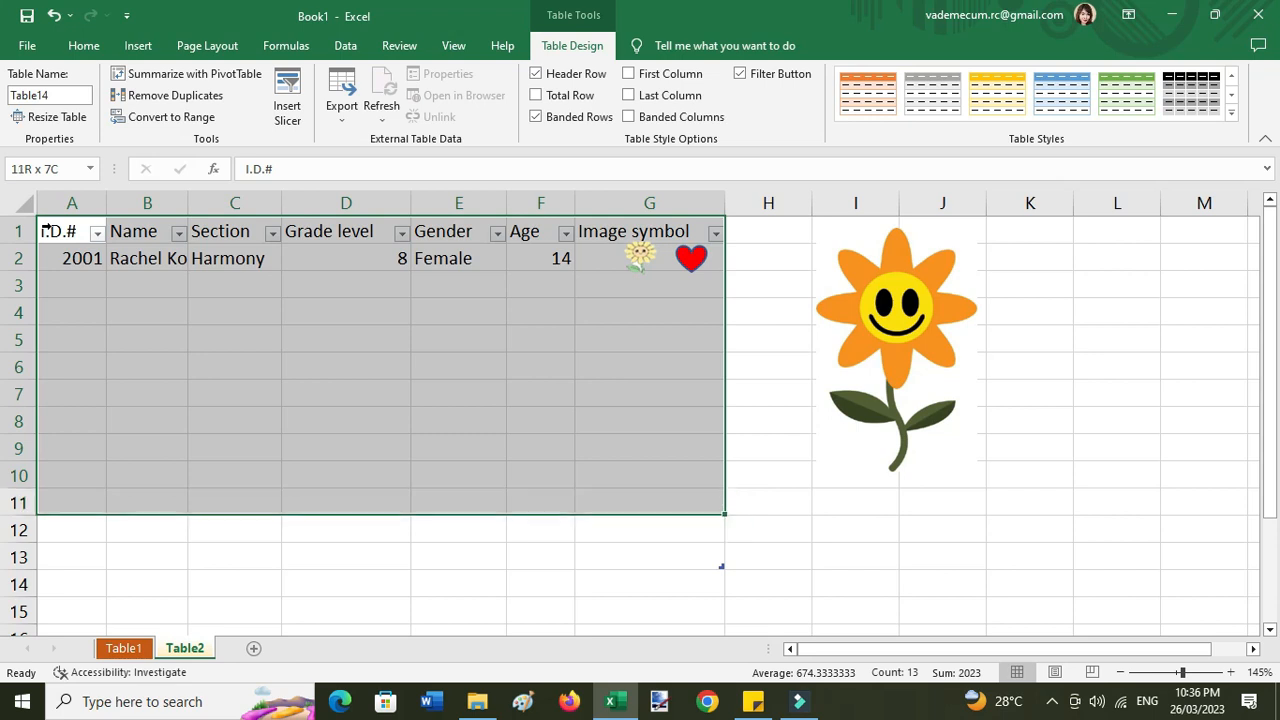
pyautogui.click(86, 46)
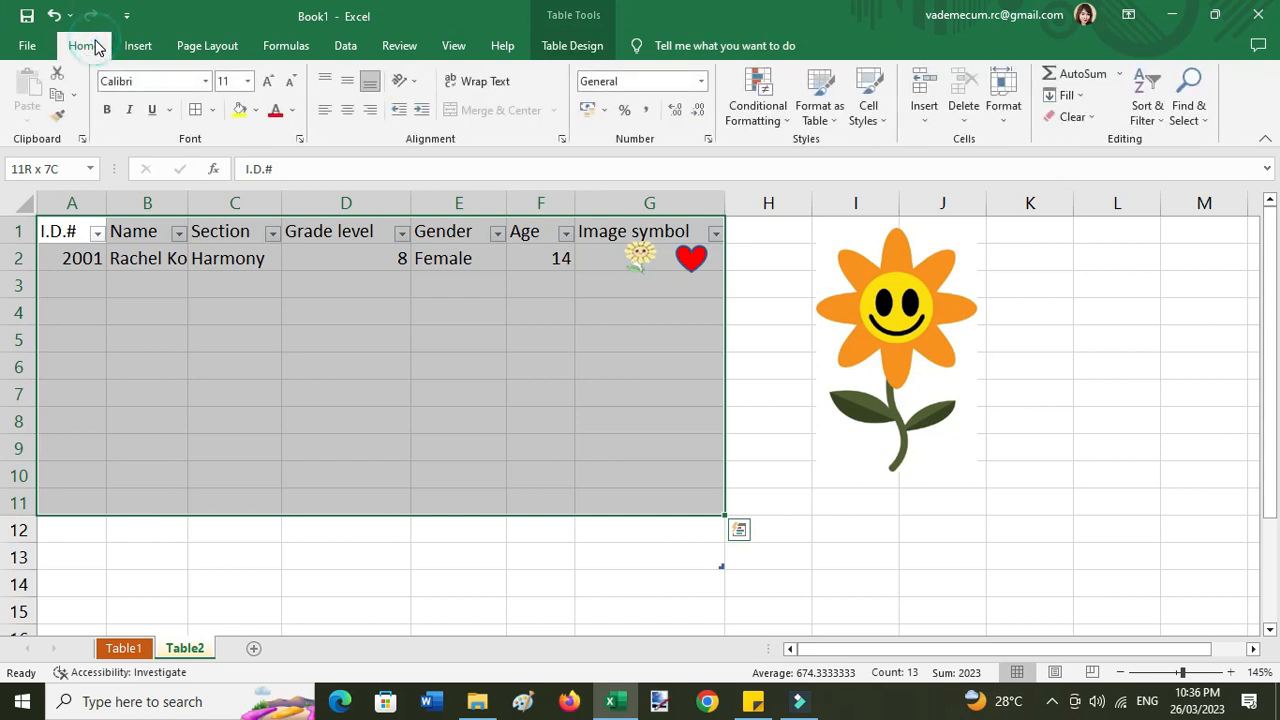
pyautogui.click(211, 111)
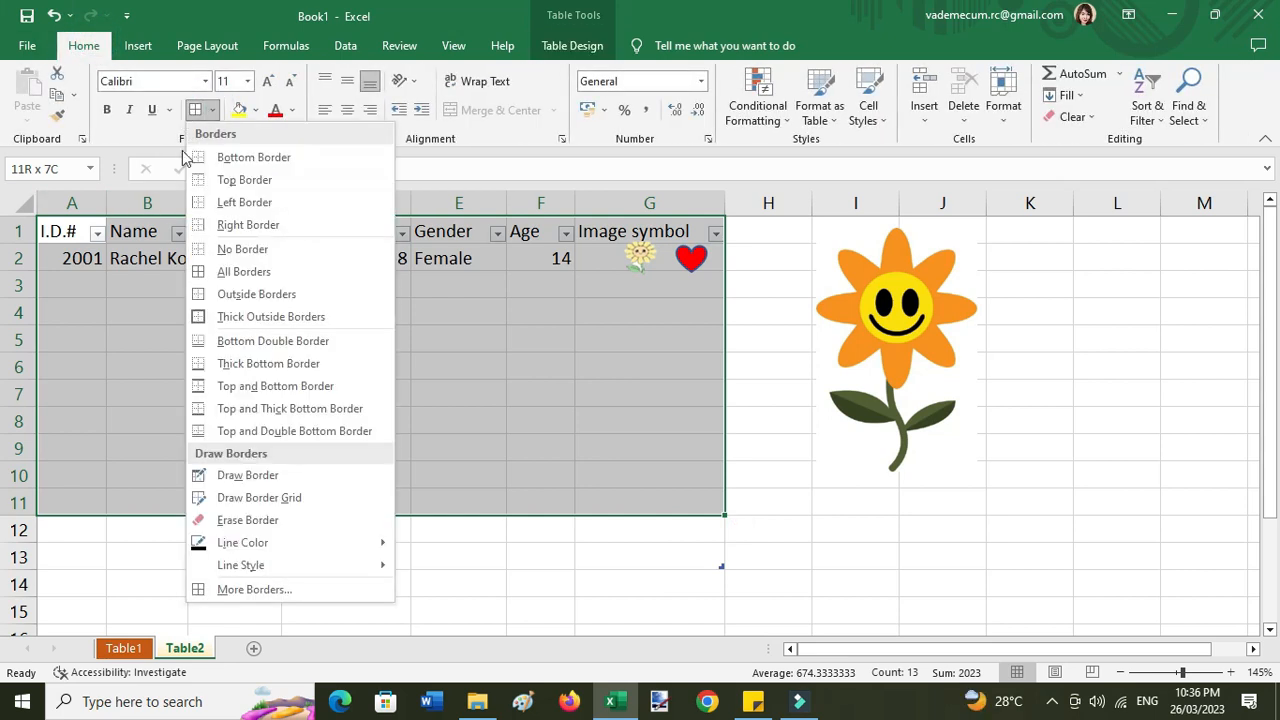
pyautogui.click(270, 284)
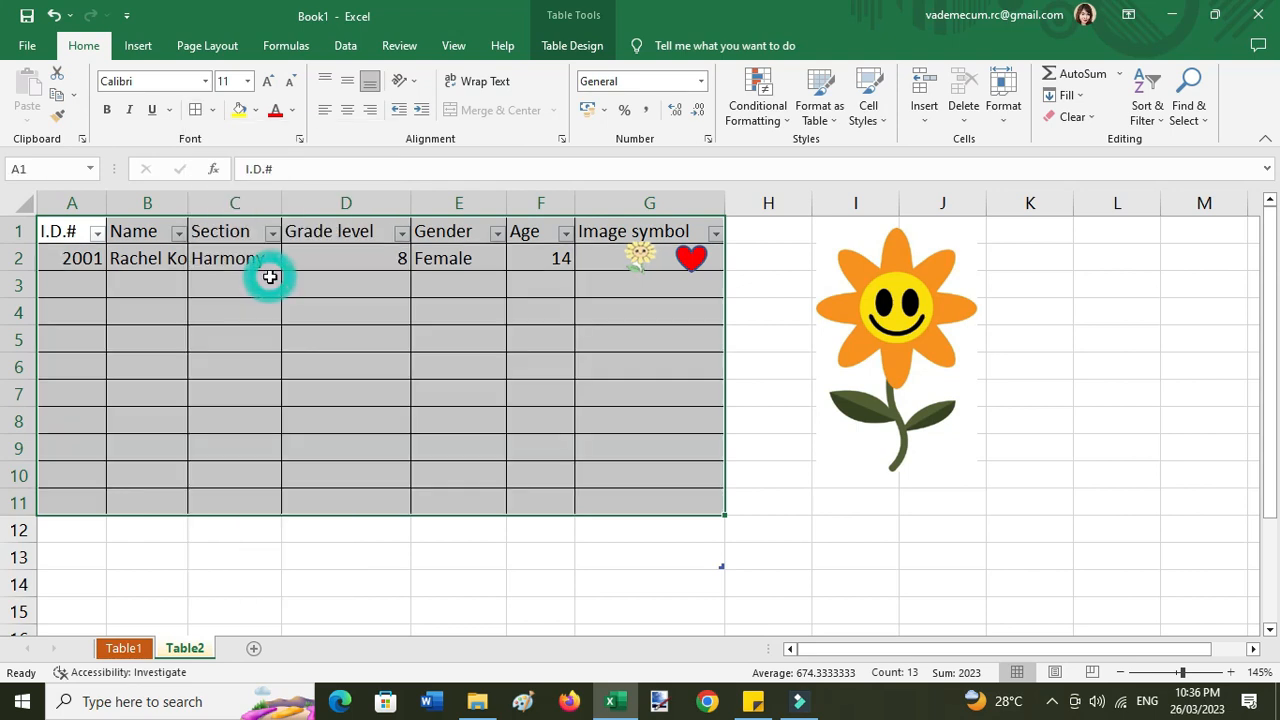
# - Give cell D13 a border too, then select cell A4
pyautogui.click(354, 560)
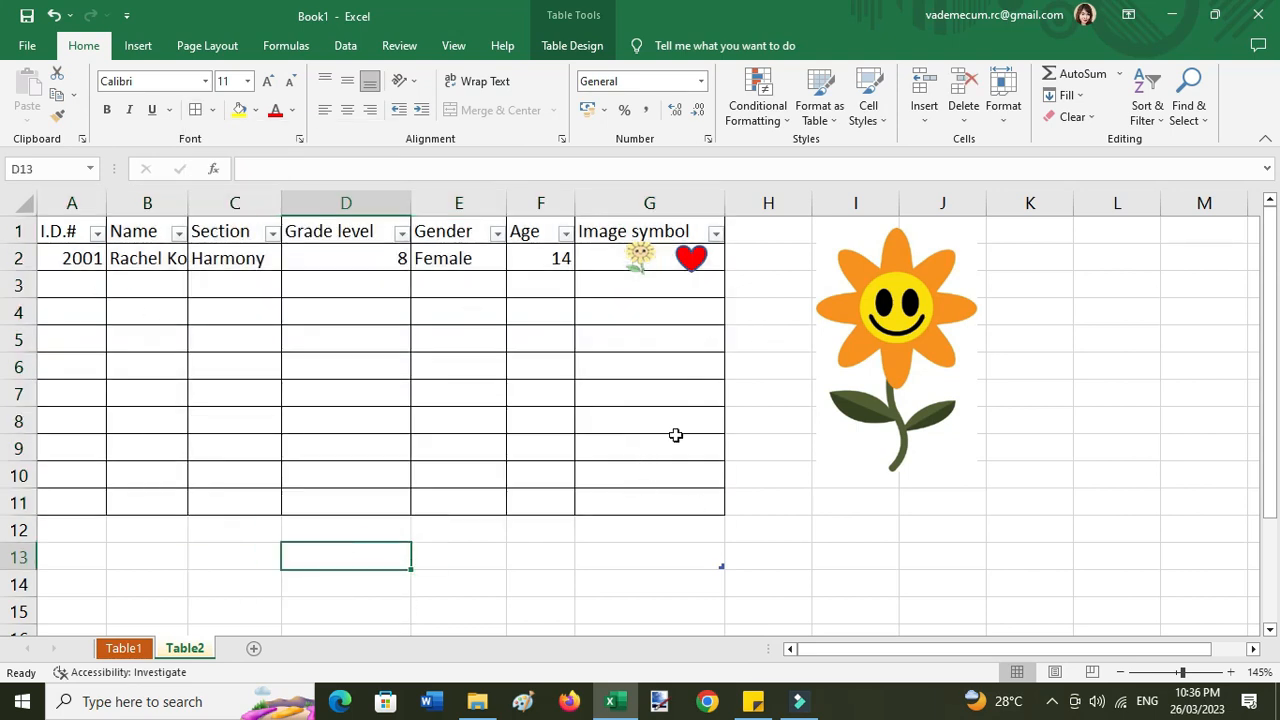
pyautogui.click(212, 110)
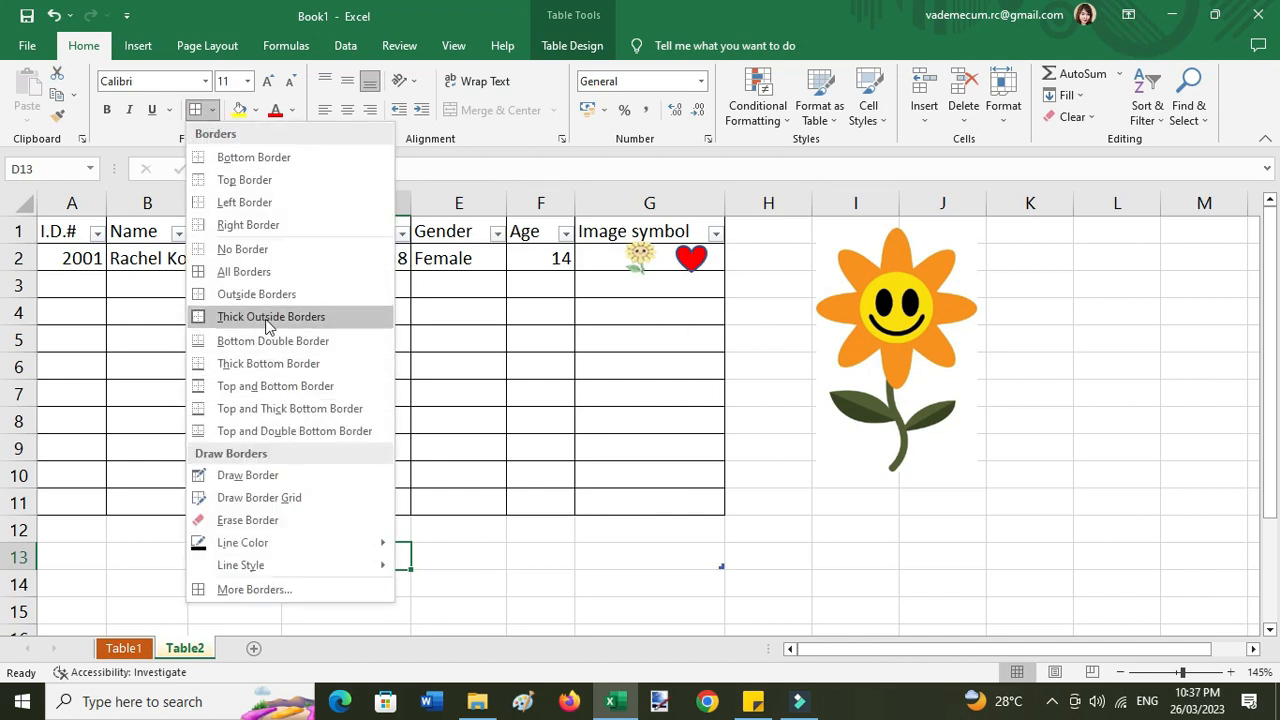
pyautogui.click(263, 276)
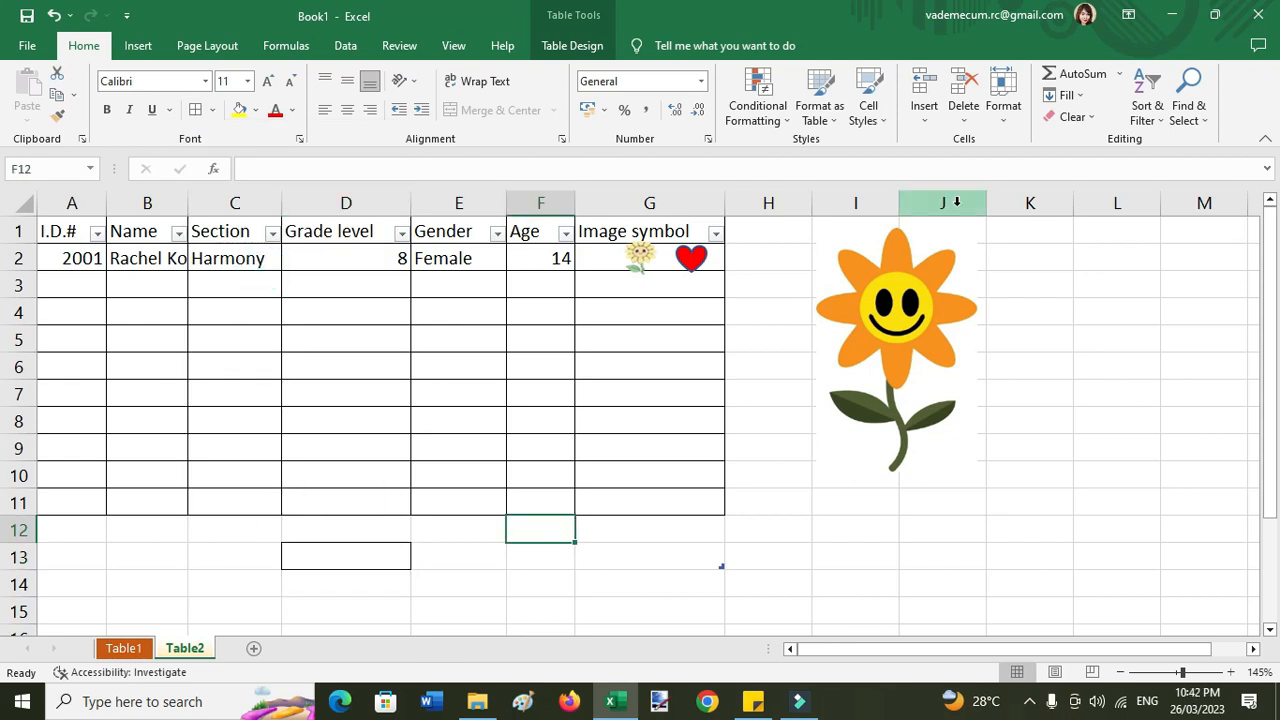
pyautogui.click(54, 310)
# - Fill the I.D.# column cells A1:A11 light orange
pyautogui.click(63, 228)
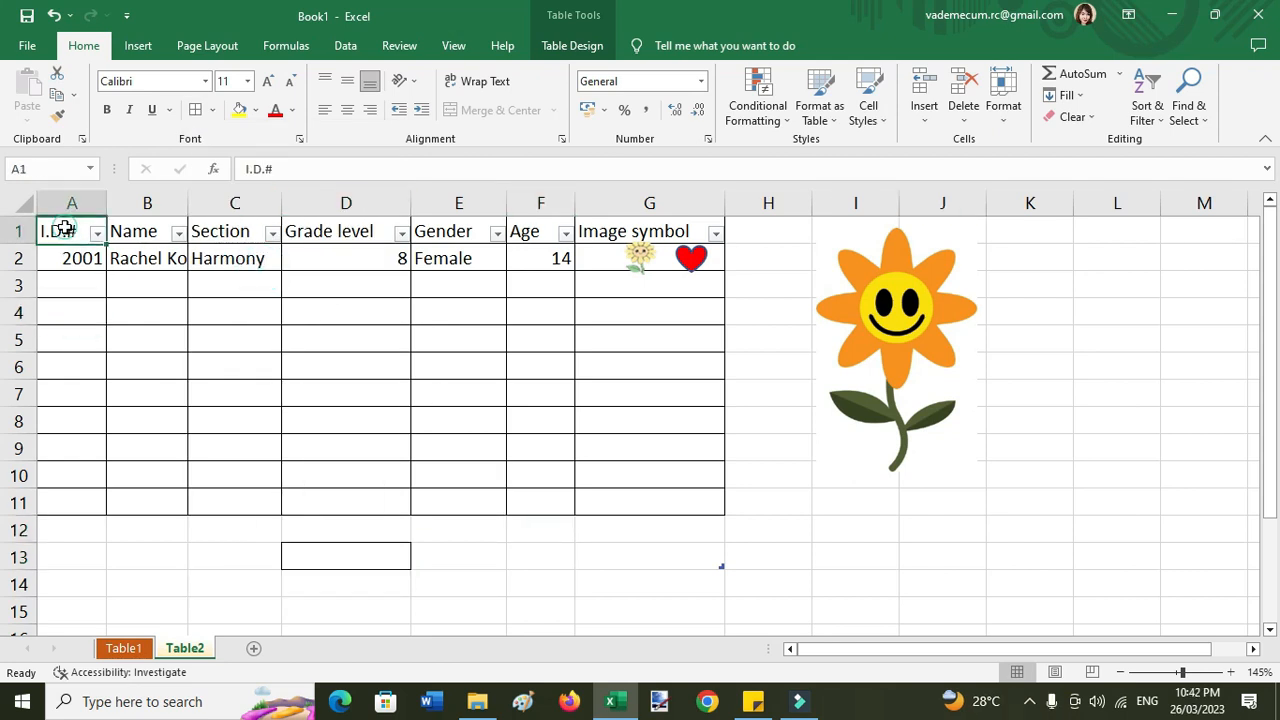
pyautogui.moveTo(63, 232); pyautogui.dragTo(65, 254)
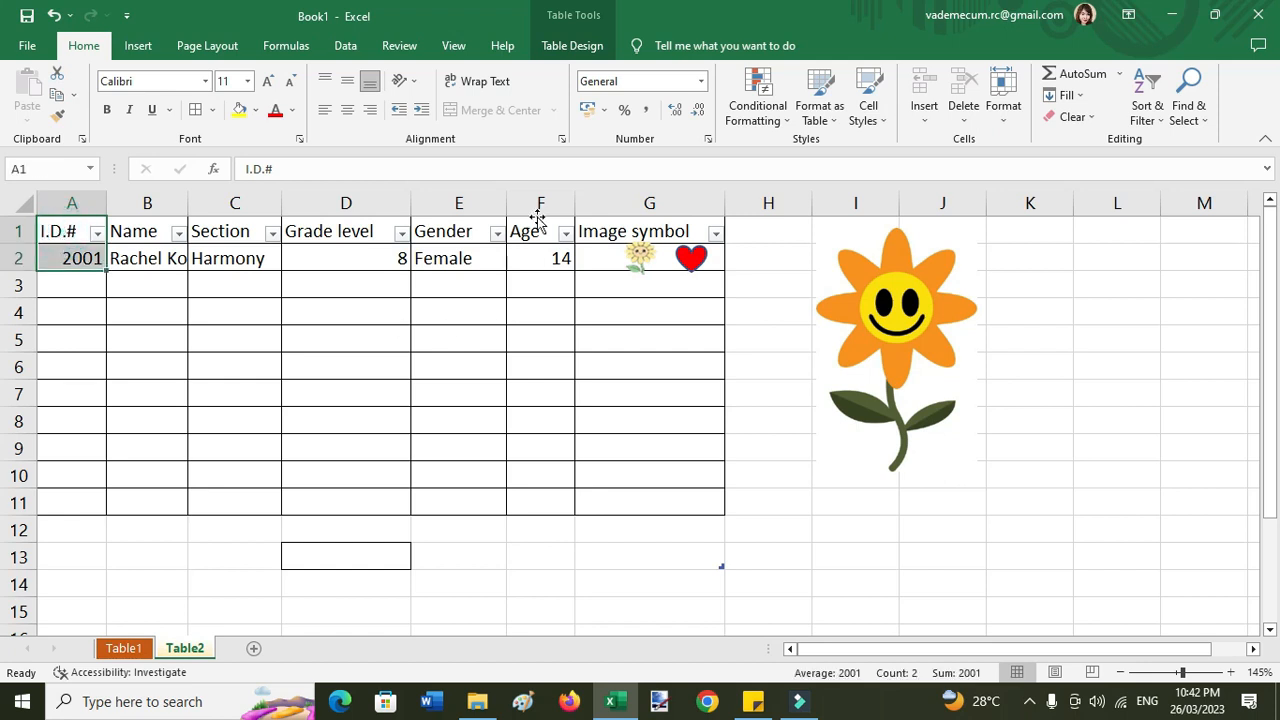
pyautogui.click(317, 362)
pyautogui.click(62, 228)
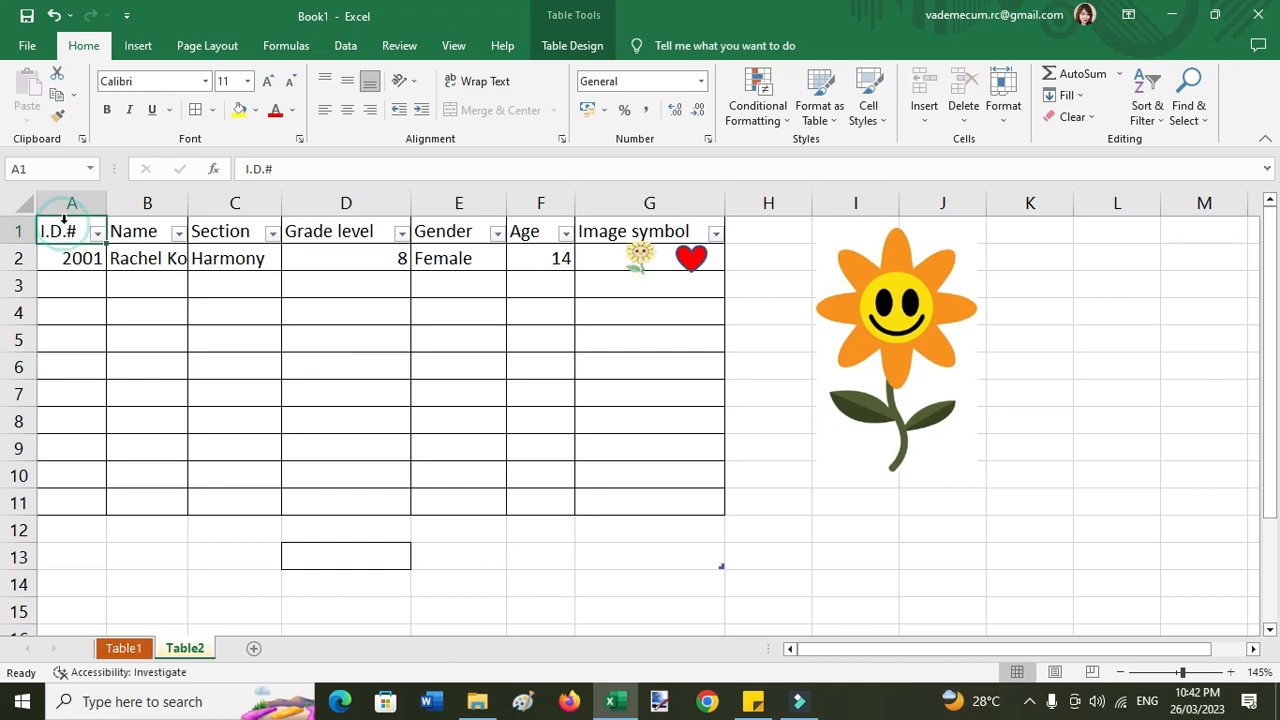
pyautogui.click(210, 389)
pyautogui.moveTo(62, 231); pyautogui.dragTo(94, 503)
pyautogui.click(257, 110)
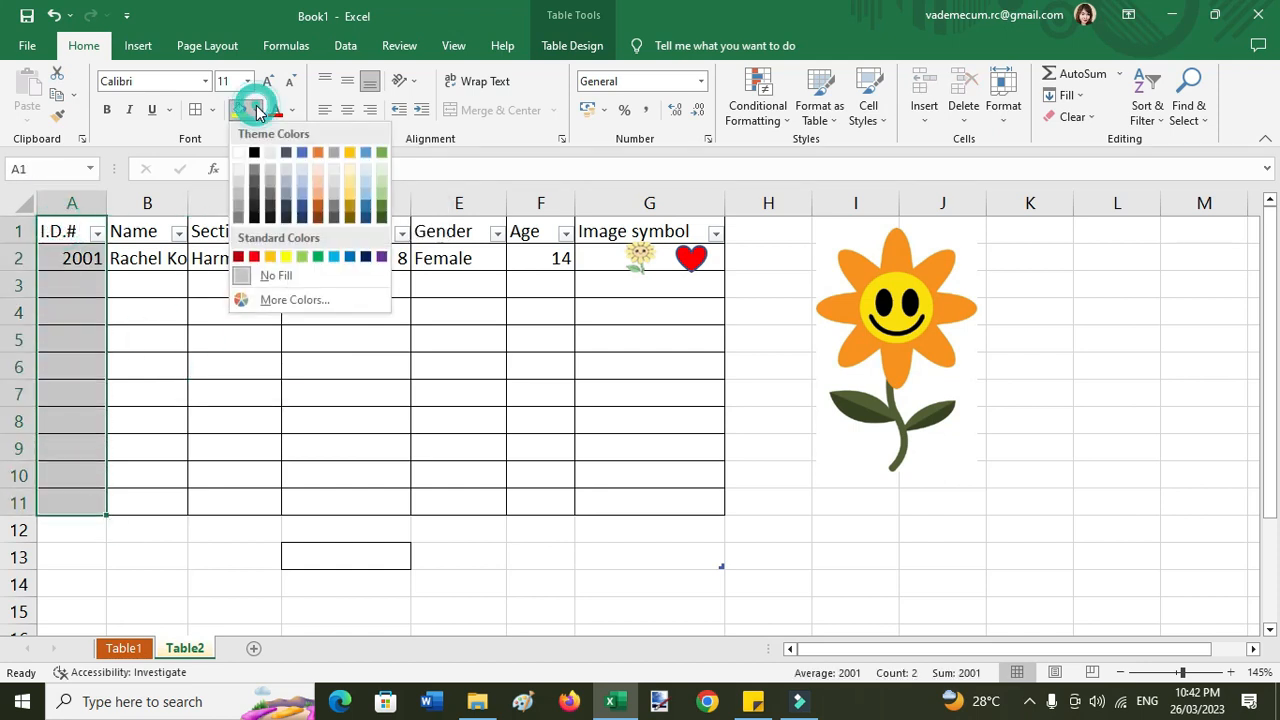
pyautogui.click(322, 182)
pyautogui.click(349, 363)
# - Fill the Name column B1:B11 light gold and the Section column C1:C11 light blue
pyautogui.moveTo(140, 231); pyautogui.dragTo(177, 494)
pyautogui.click(256, 110)
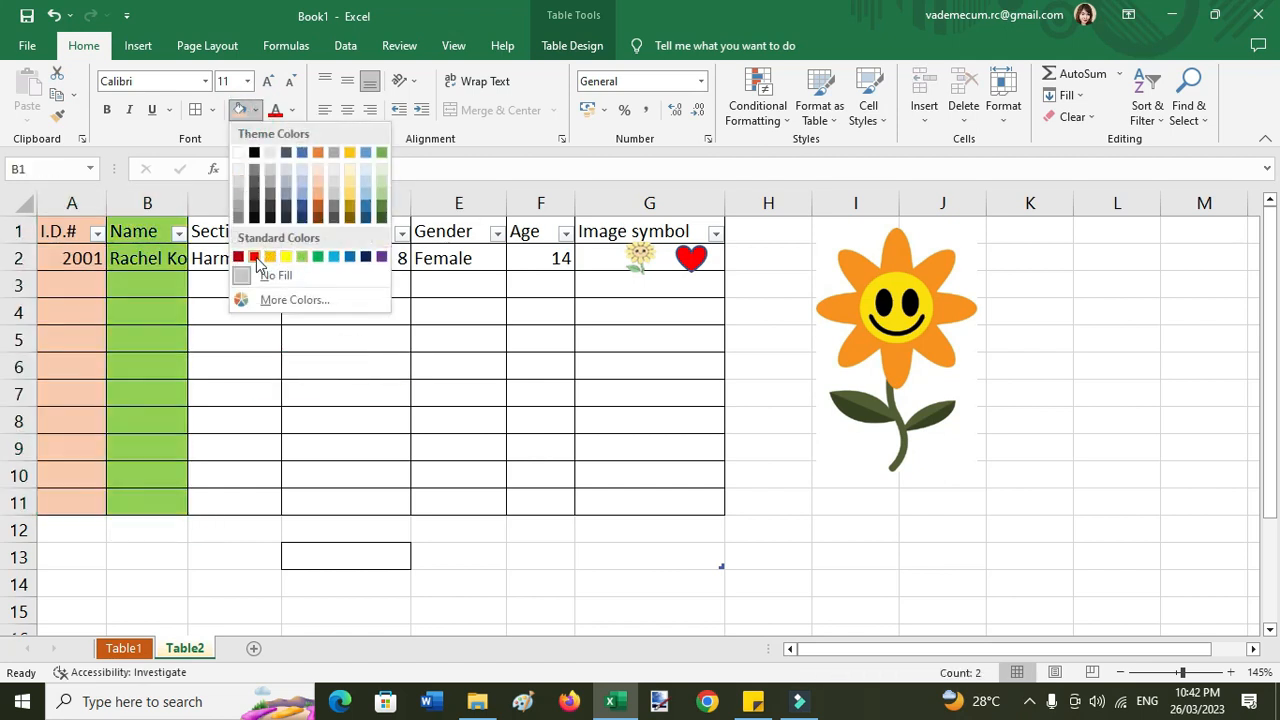
pyautogui.click(349, 182)
pyautogui.click(289, 363)
pyautogui.moveTo(238, 258); pyautogui.dragTo(234, 556)
pyautogui.click(329, 300)
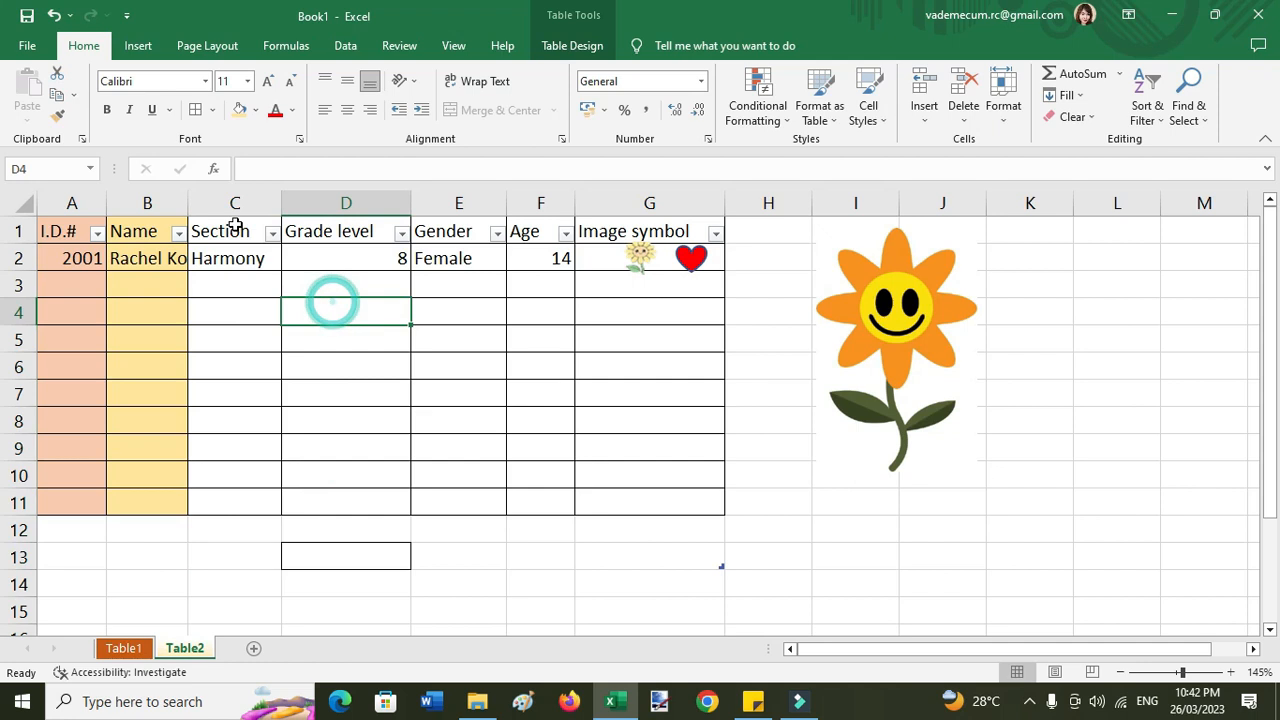
pyautogui.moveTo(234, 231); pyautogui.dragTo(234, 503)
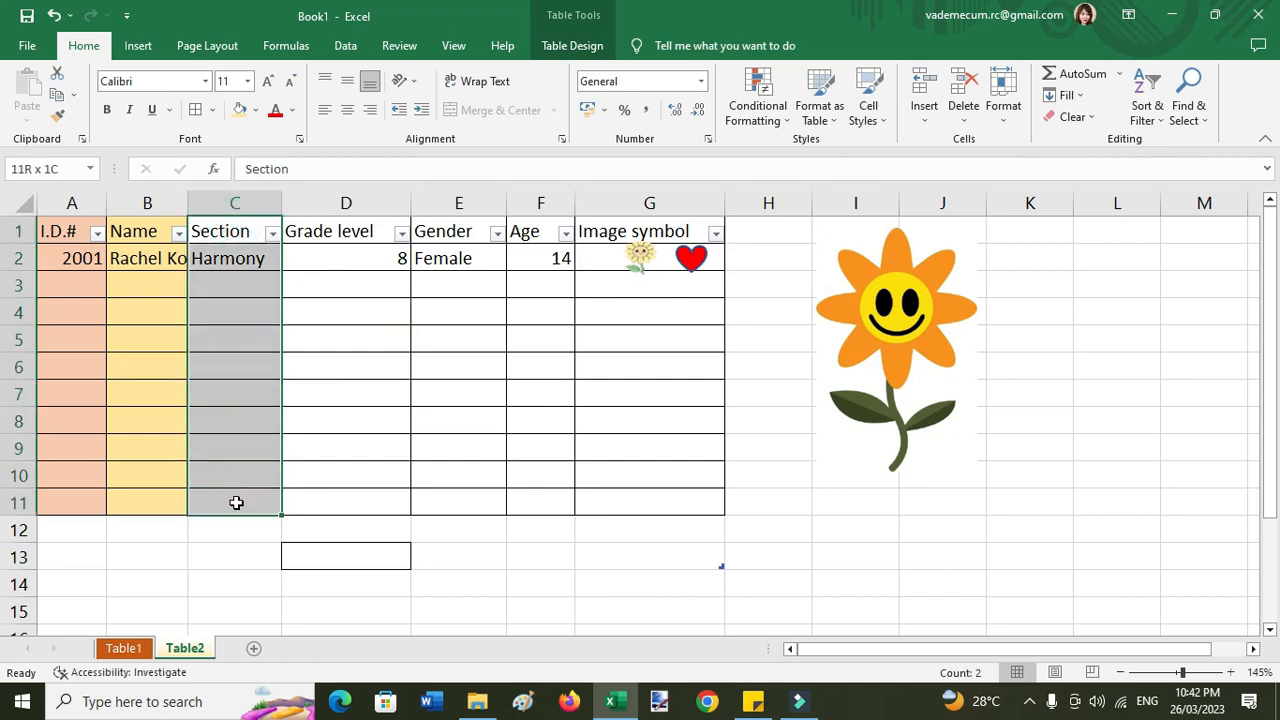
pyautogui.click(256, 110)
pyautogui.click(371, 177)
pyautogui.click(383, 363)
# - Fill the Grade level column grey and the next column light grey, down to row 11
pyautogui.click(348, 235)
pyautogui.moveTo(348, 238); pyautogui.dragTo(363, 503)
pyautogui.click(256, 110)
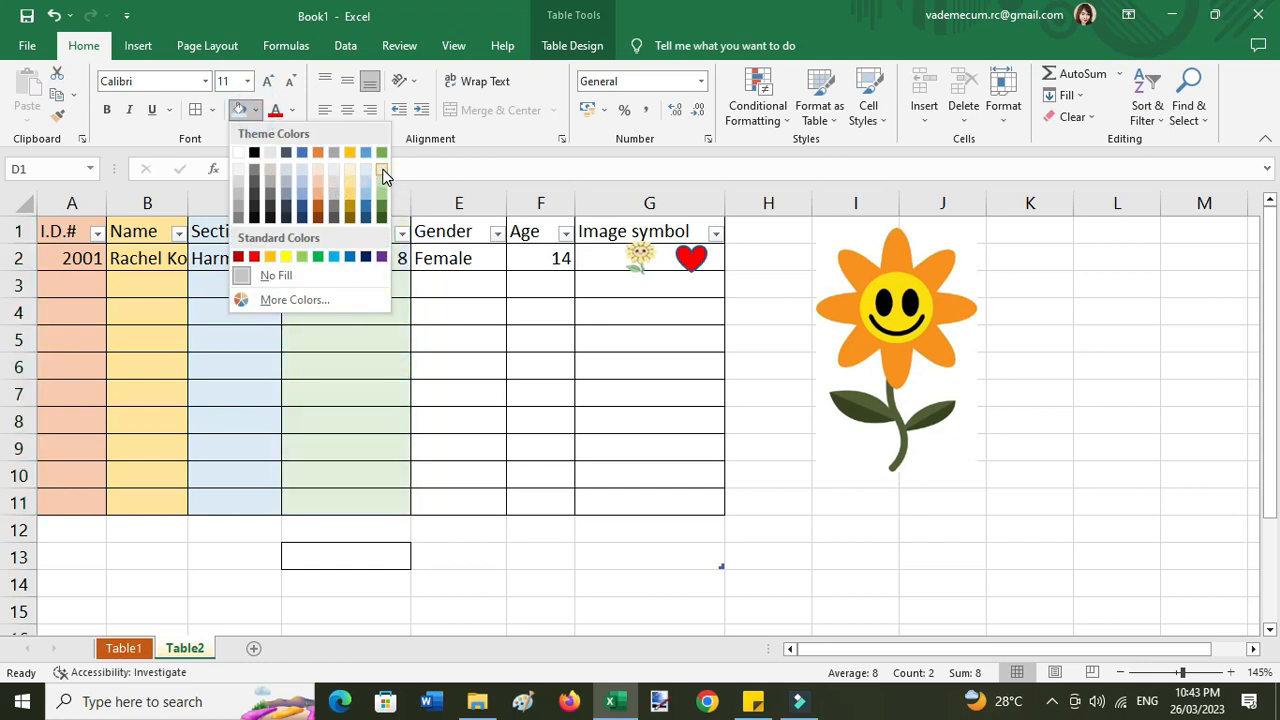
pyautogui.click(287, 170)
pyautogui.moveTo(448, 234); pyautogui.dragTo(447, 503)
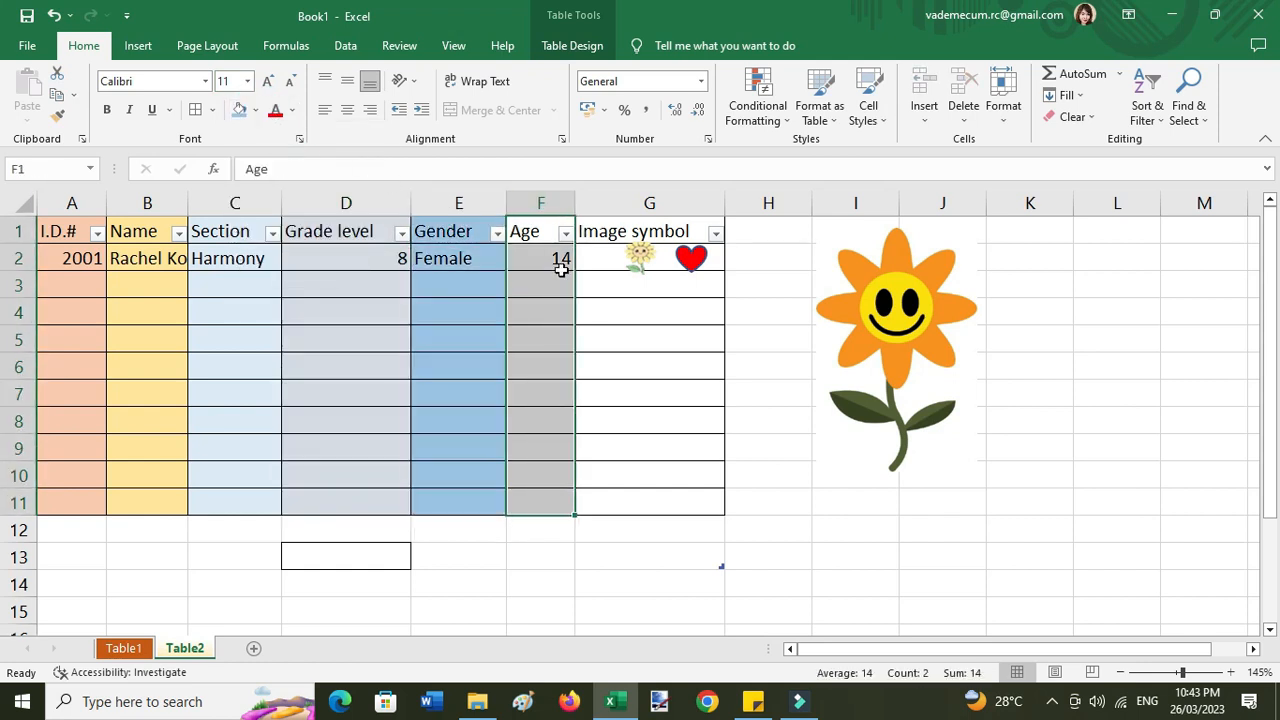
pyautogui.click(256, 110)
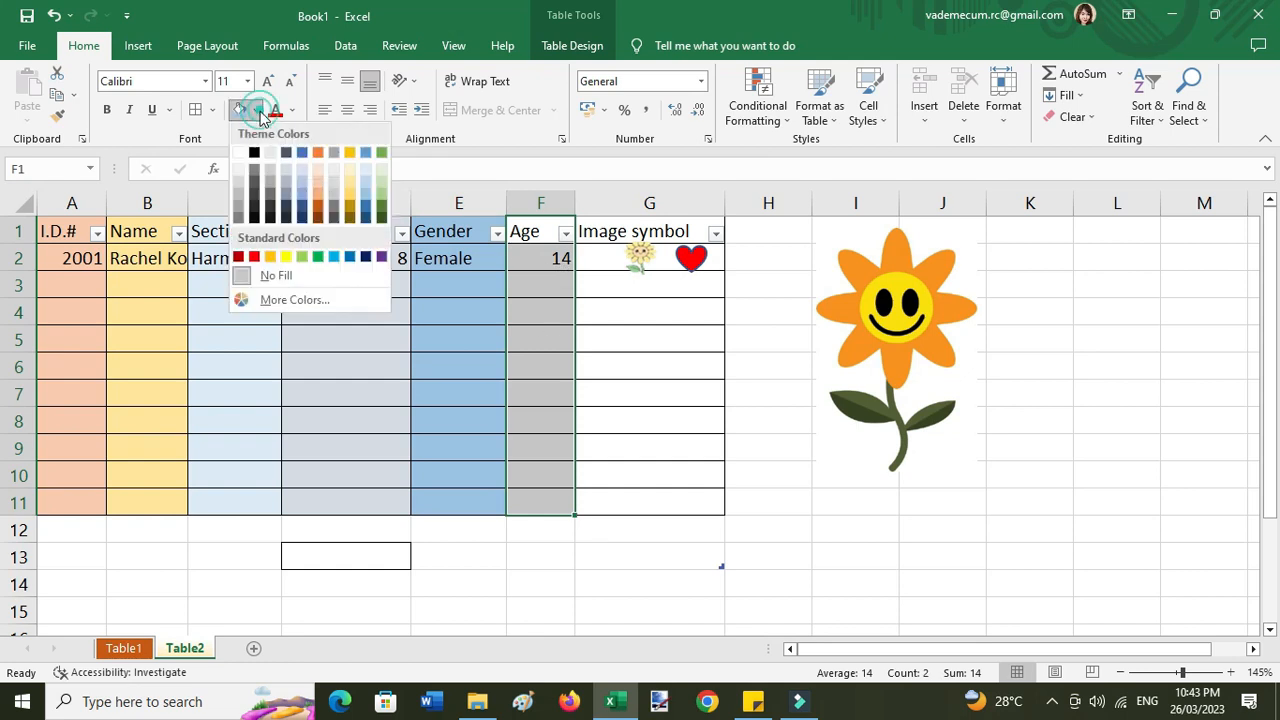
pyautogui.click(238, 170)
# - Fill the Image symbol column down to row 11 light orange
pyautogui.click(603, 224)
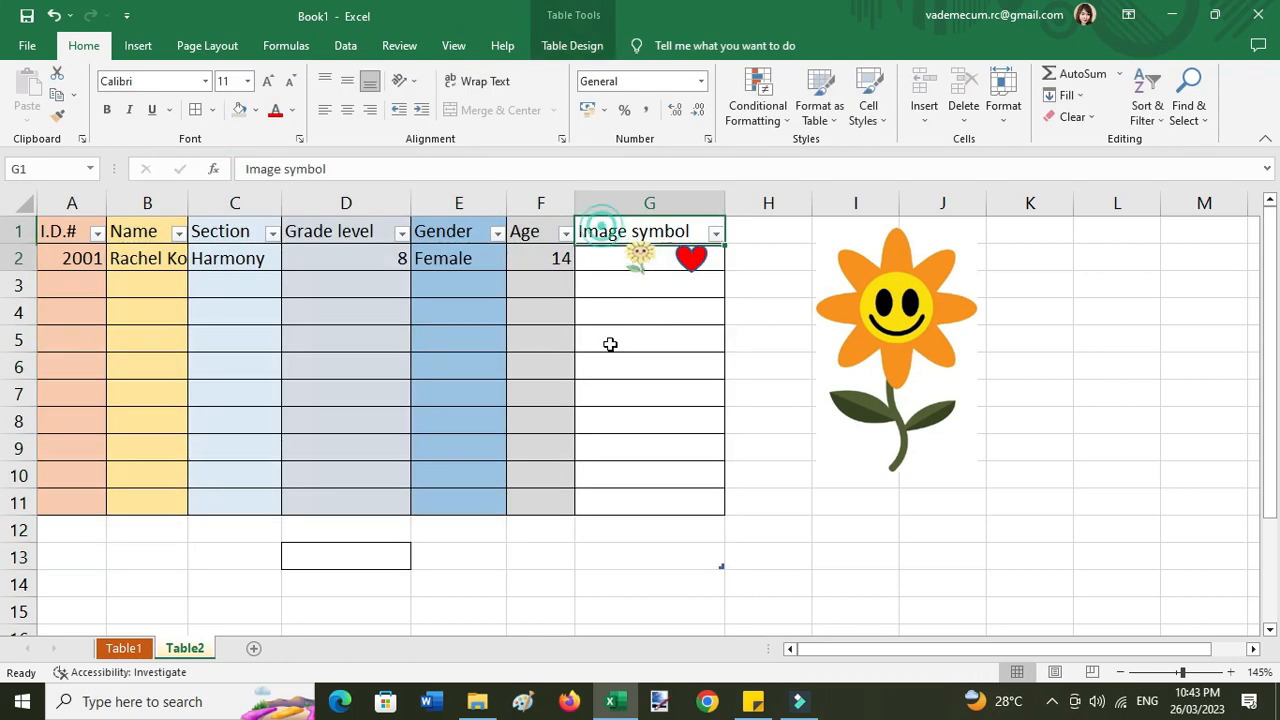
pyautogui.moveTo(610, 344); pyautogui.dragTo(610, 507)
pyautogui.click(256, 110)
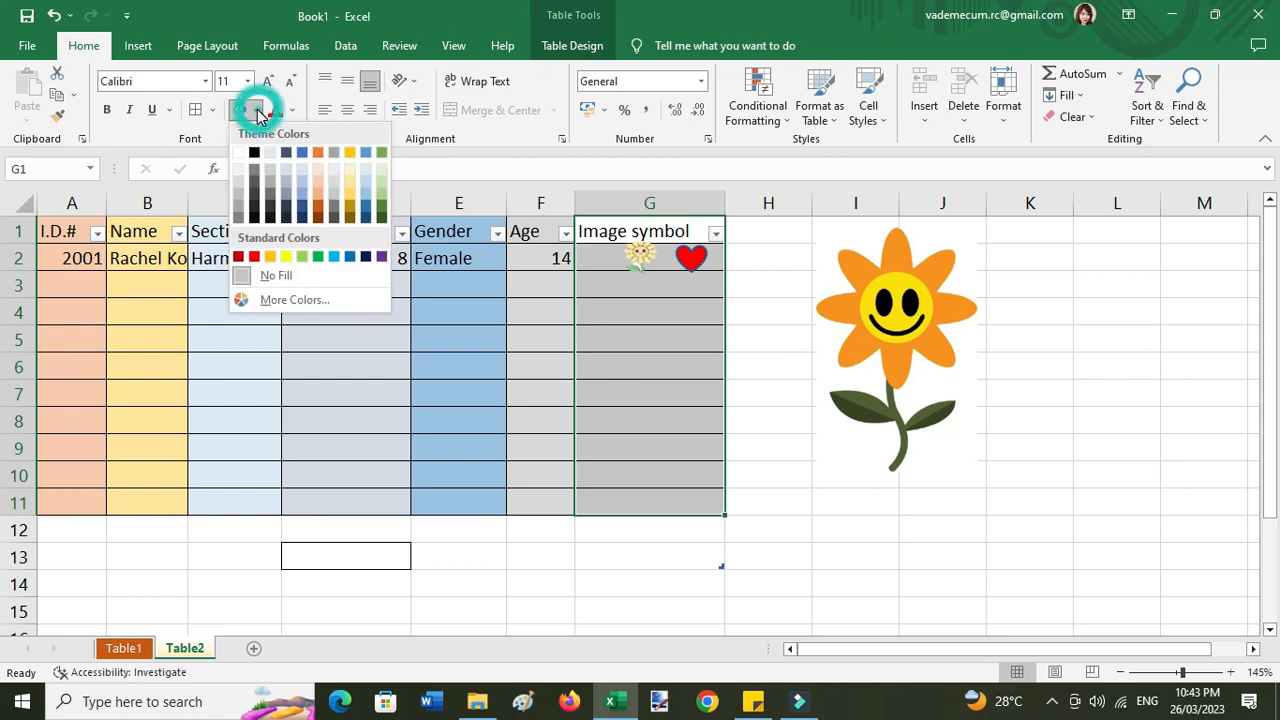
pyautogui.click(319, 168)
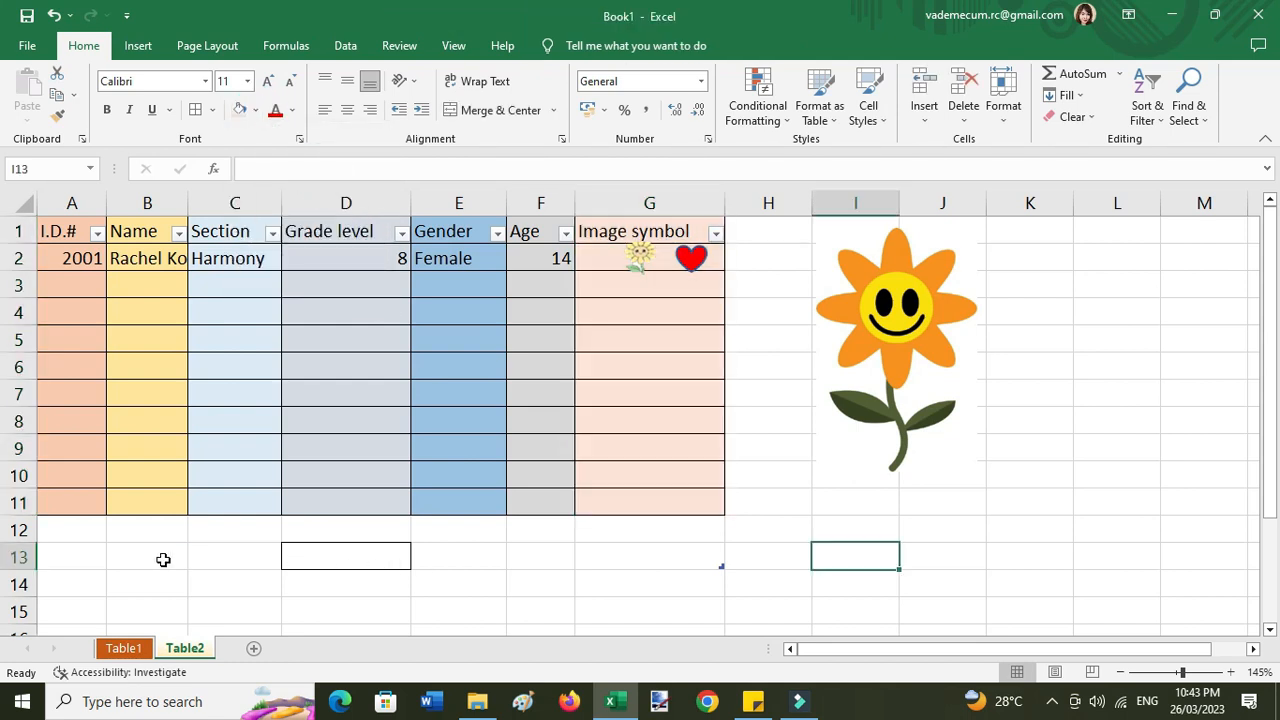
pyautogui.click(211, 110)
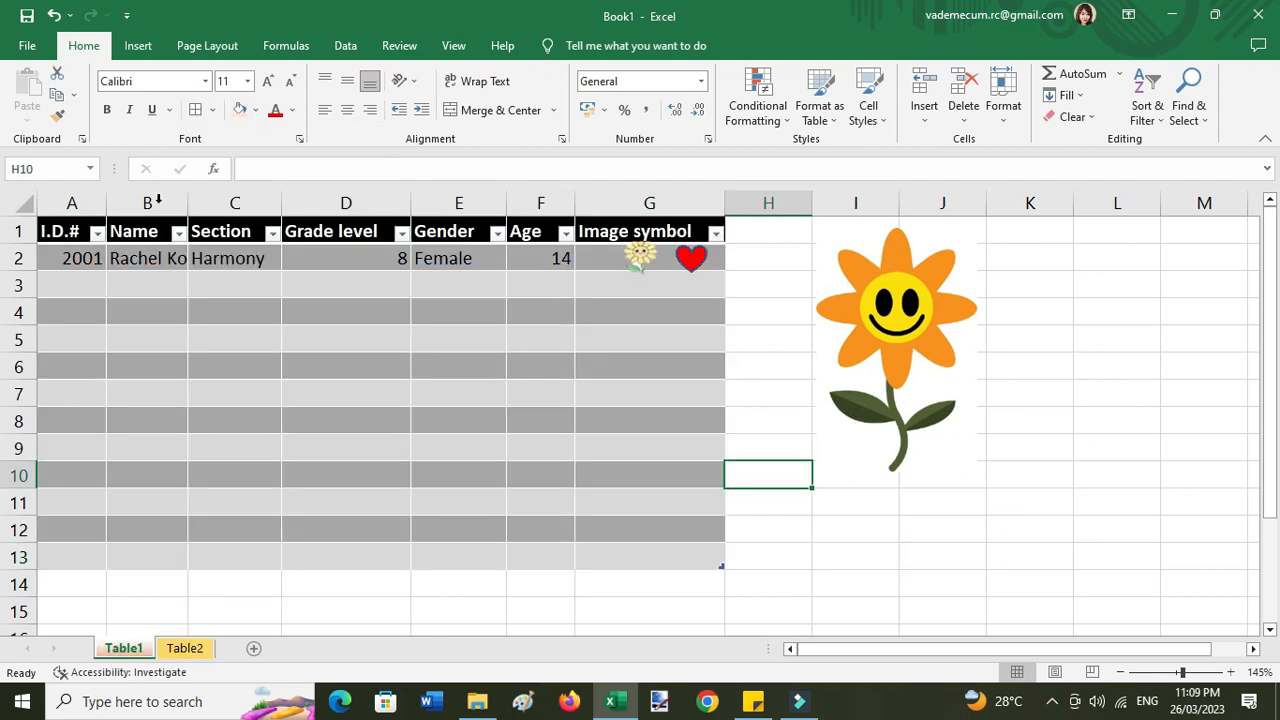
pyautogui.click(147, 47)
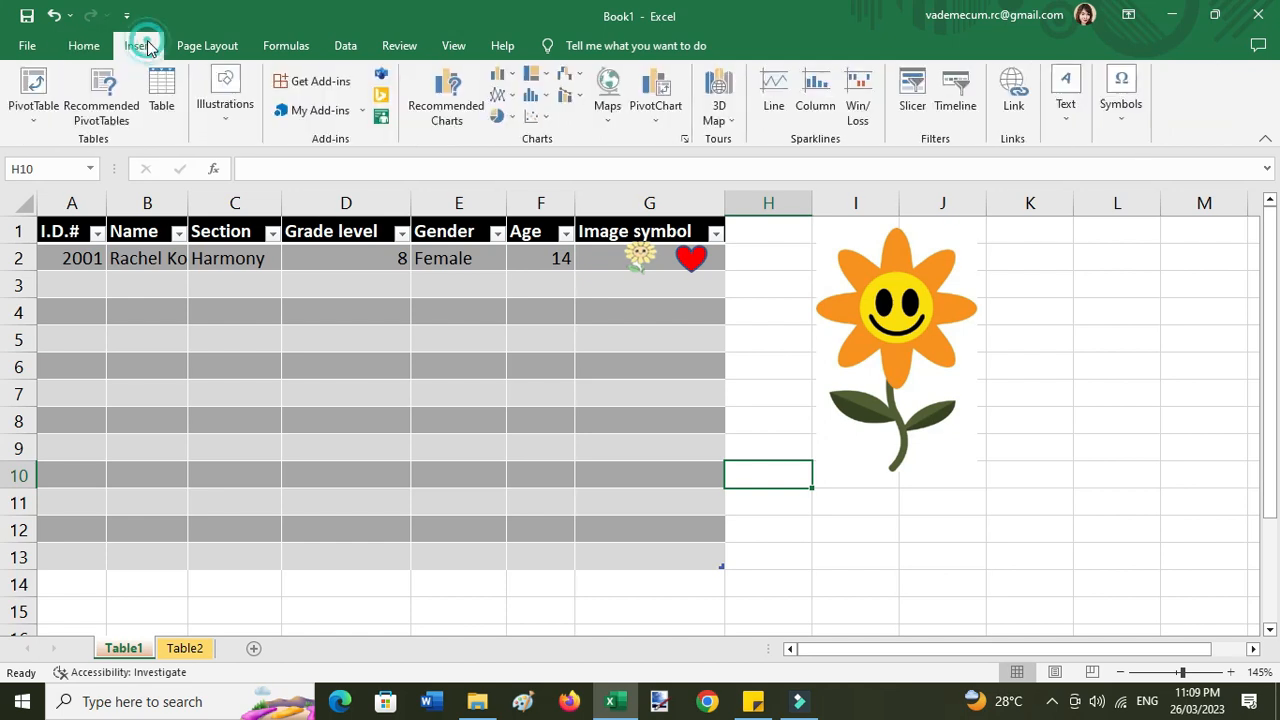
pyautogui.hotkey('ctrl', 'pagedown')
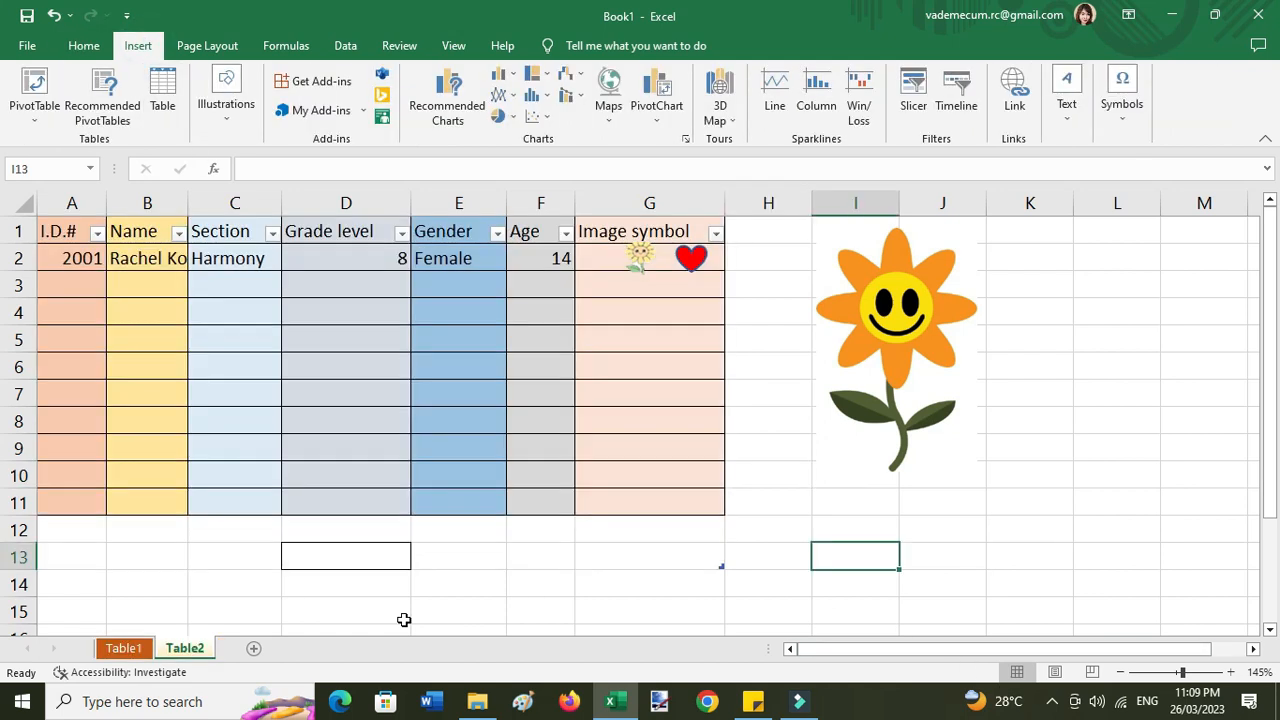
pyautogui.click(27, 16)
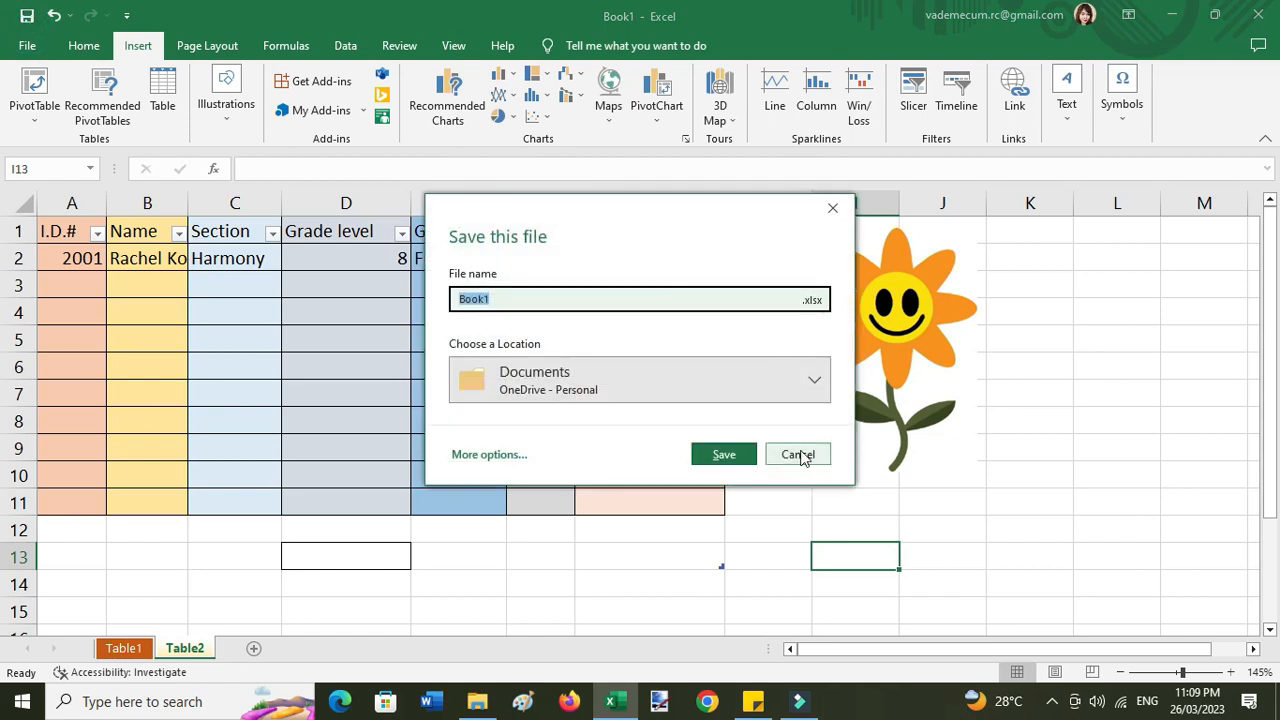
pyautogui.click(800, 453)
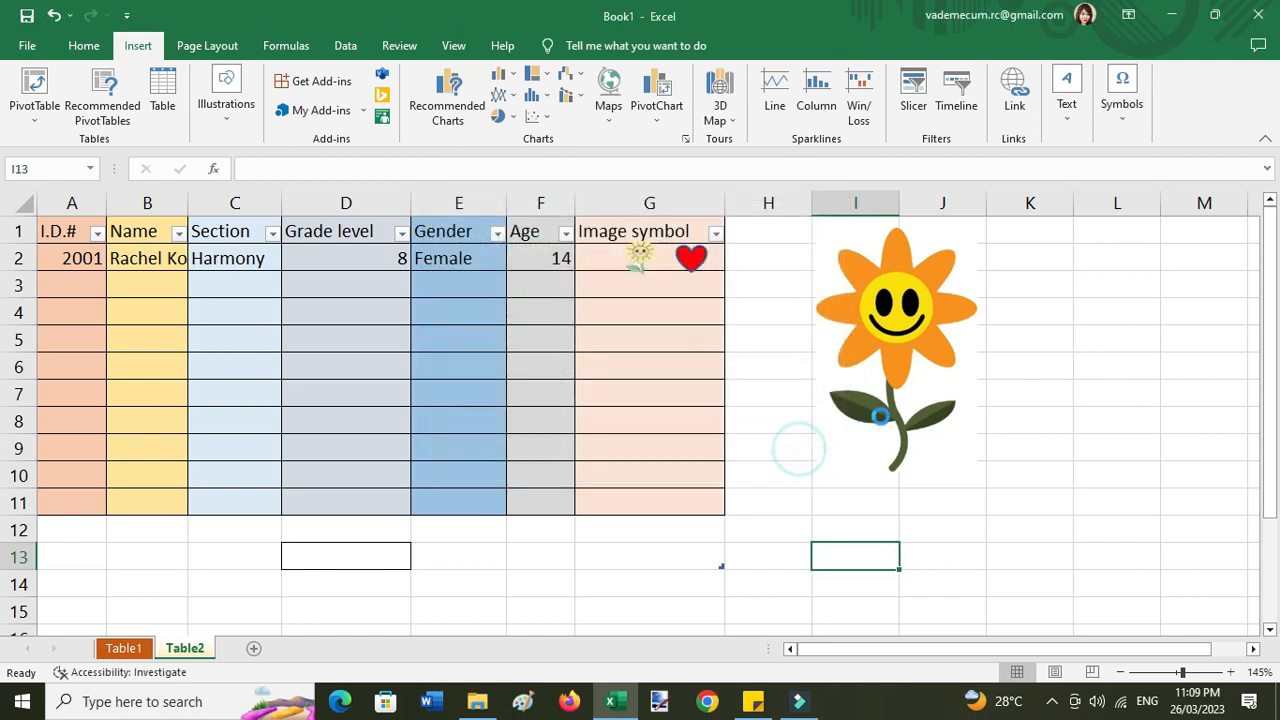
# - Save the workbook to the Downloads folder as 'Excel table_name_section'
pyautogui.click(28, 48)
pyautogui.click(63, 300)
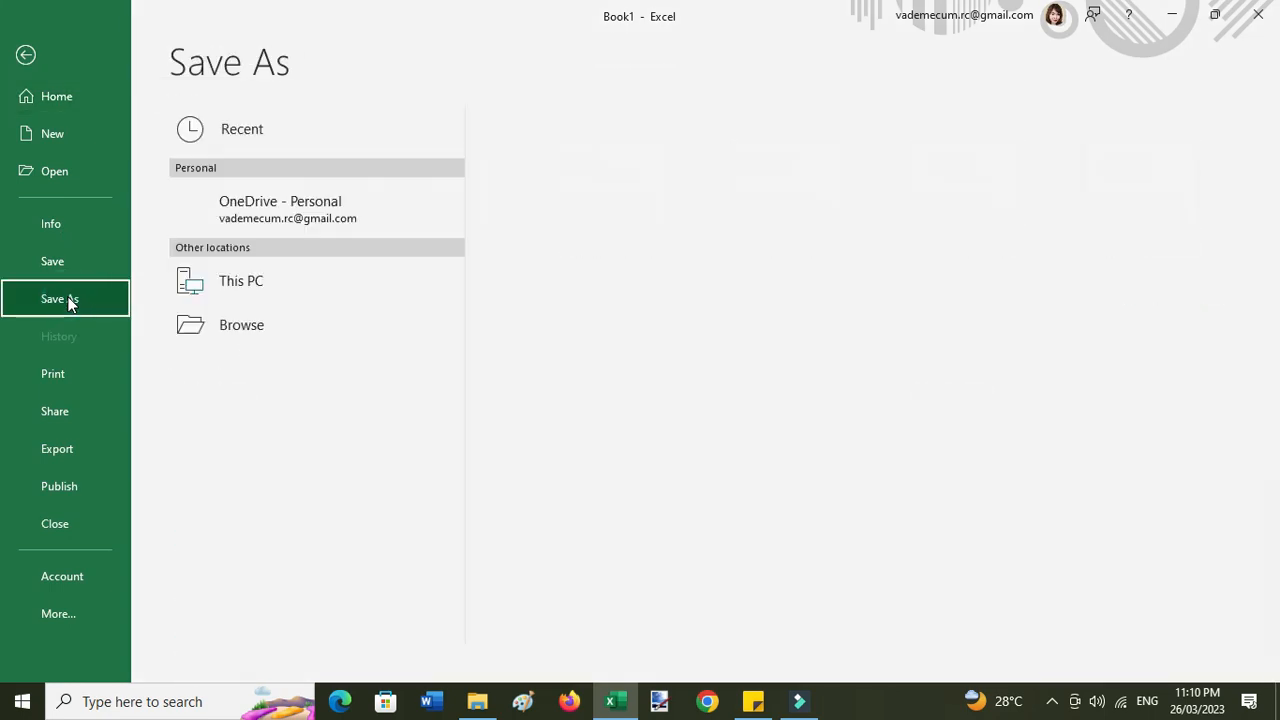
pyautogui.click(256, 371)
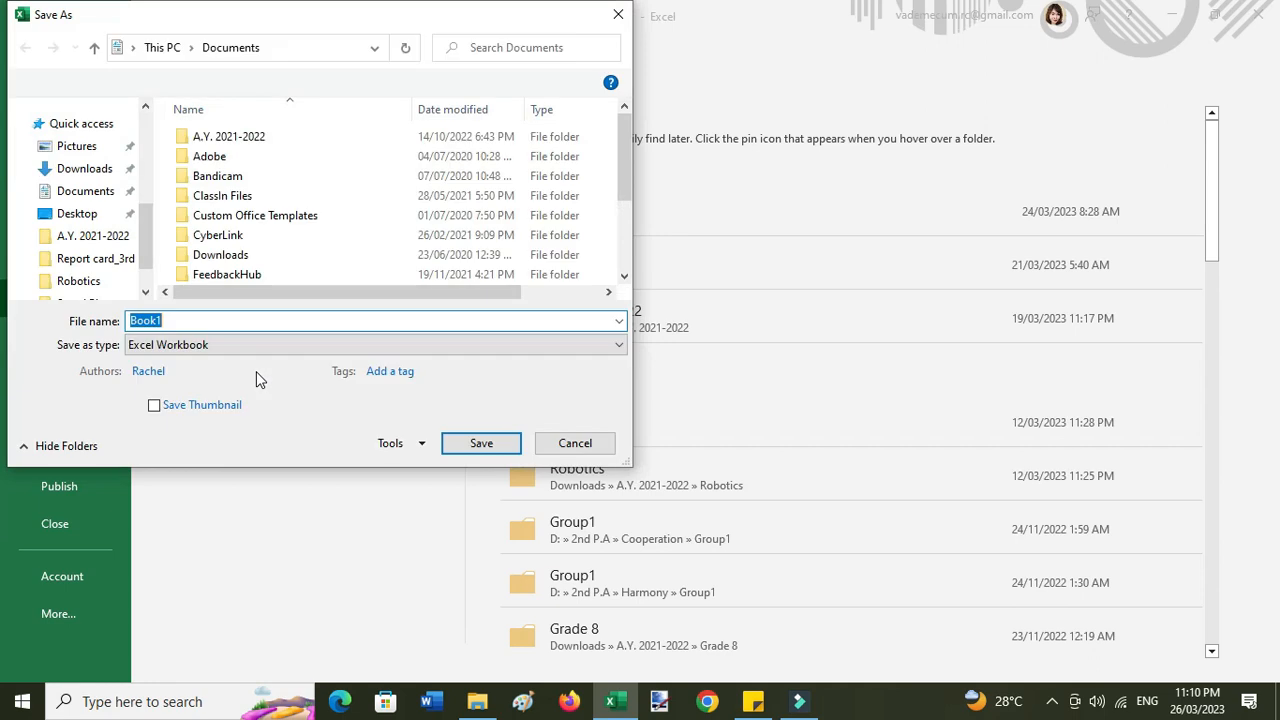
pyautogui.scroll(3, 150, 250)
pyautogui.scroll(-3, 150, 250)
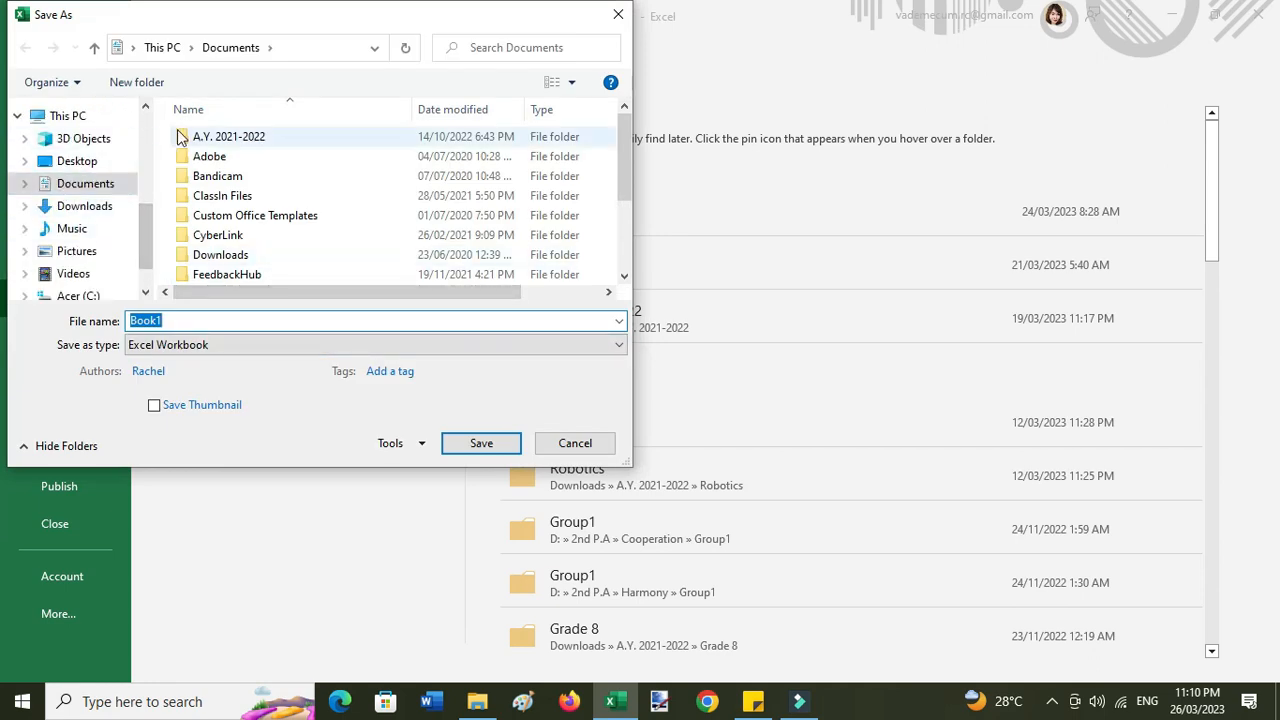
pyautogui.click(105, 213)
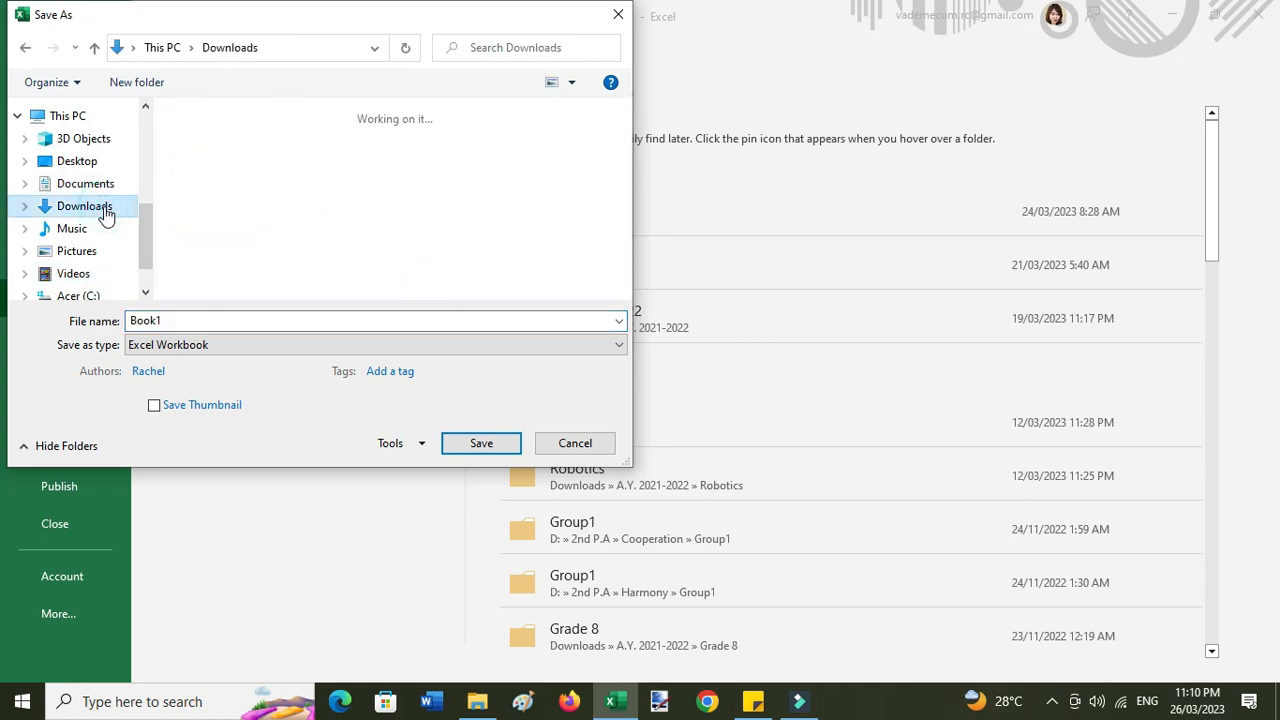
pyautogui.doubleClick(226, 320)
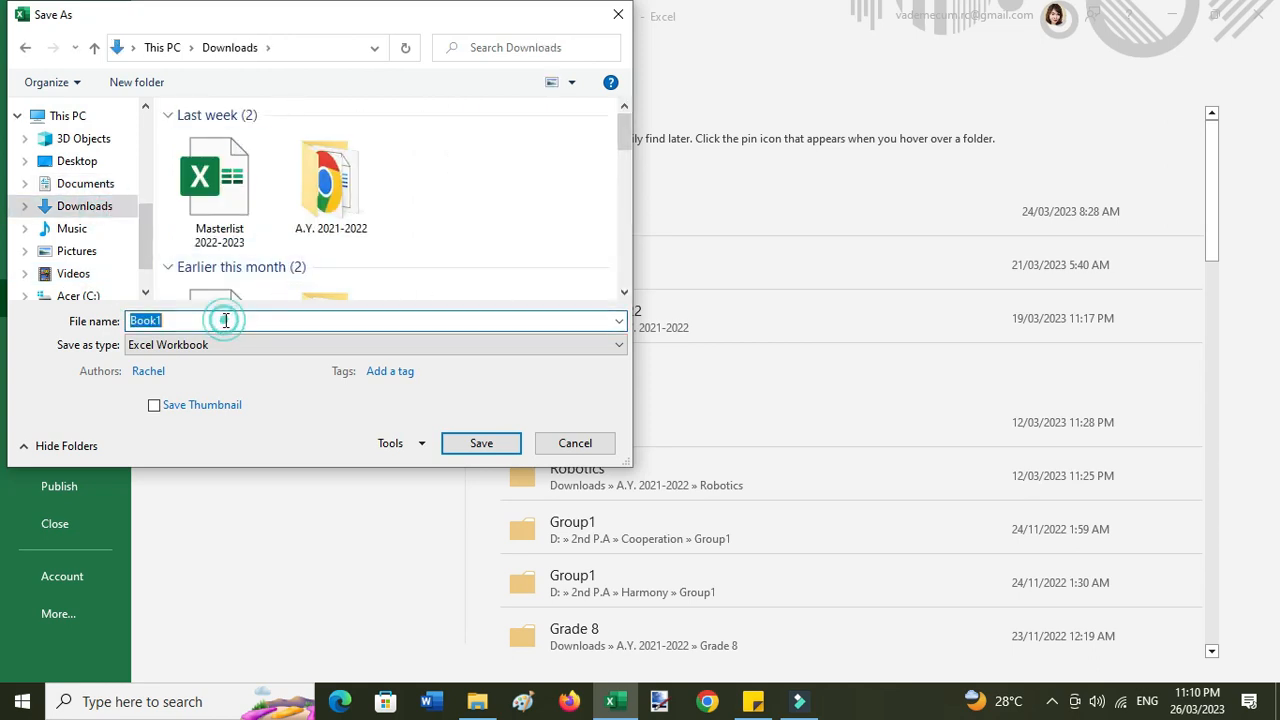
pyautogui.write('Excel')
pyautogui.press('End')
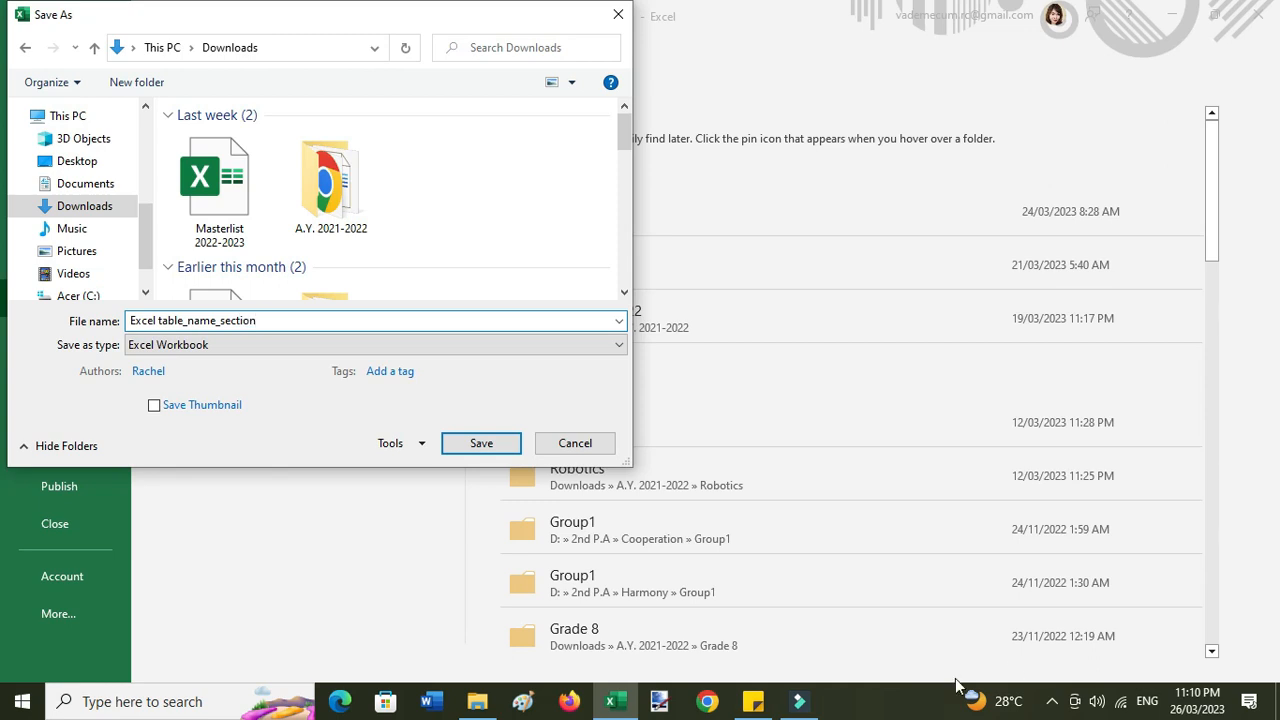
pyautogui.click(497, 446)
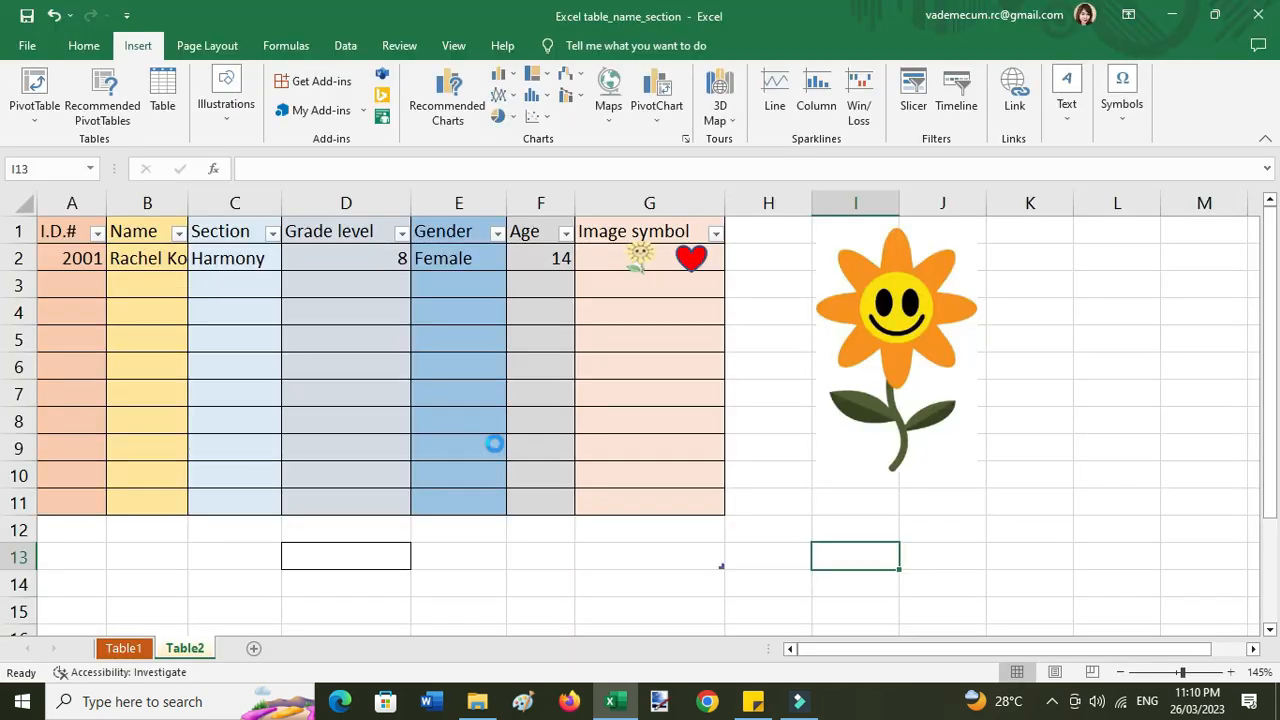
# - Reopen Excel table_name_section from Downloads and check the Table1 and Table2 sheets
pyautogui.moveTo(477, 701)
pyautogui.click(480, 640)
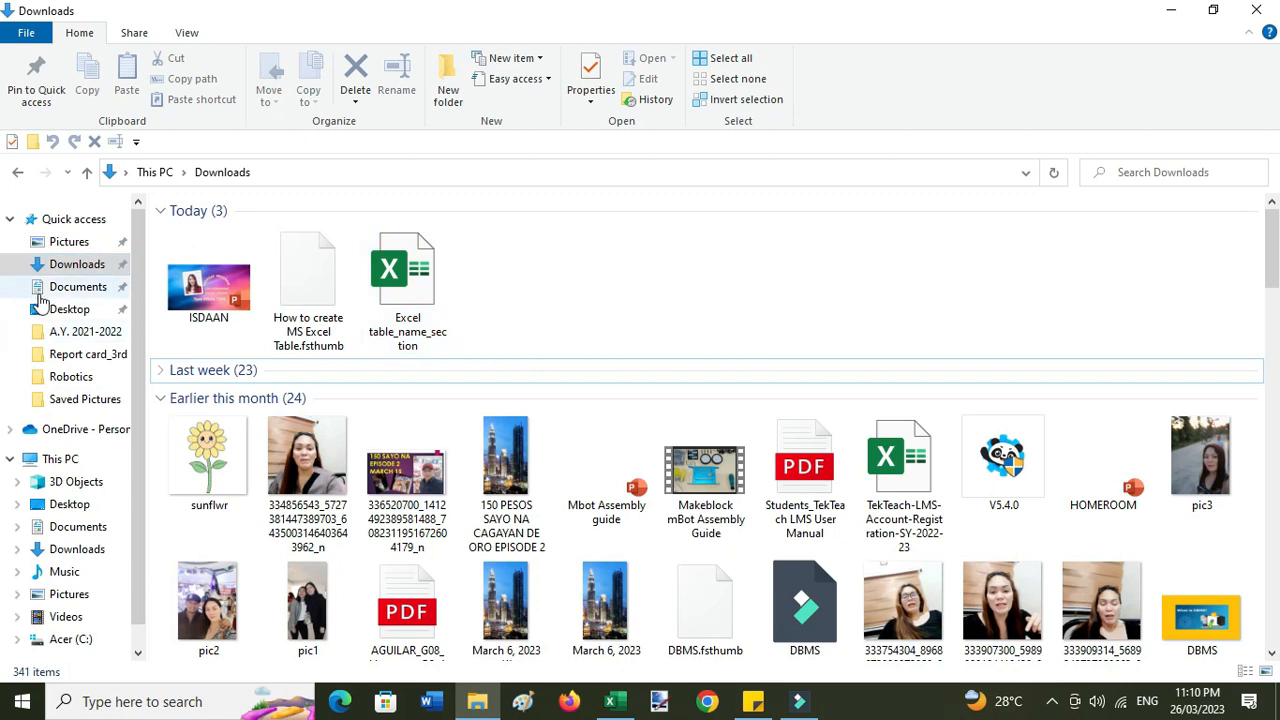
pyautogui.click(77, 263)
pyautogui.click(212, 305)
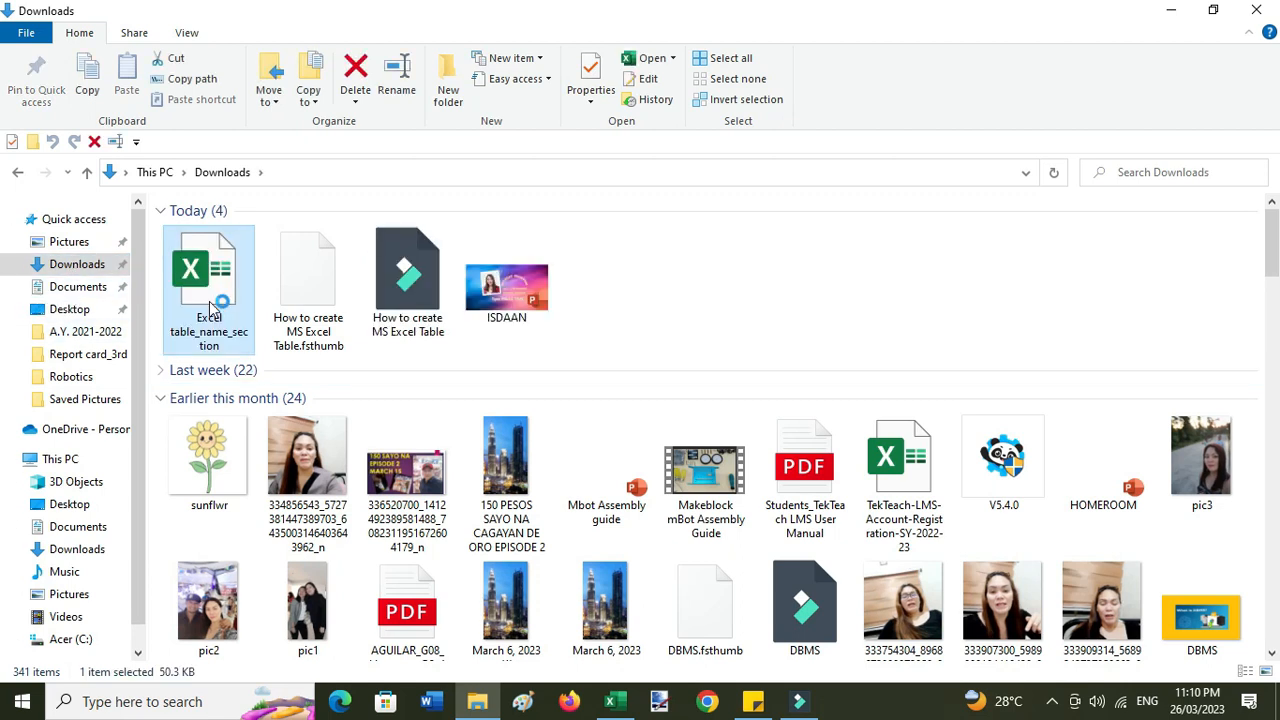
pyautogui.doubleClick(210, 303)
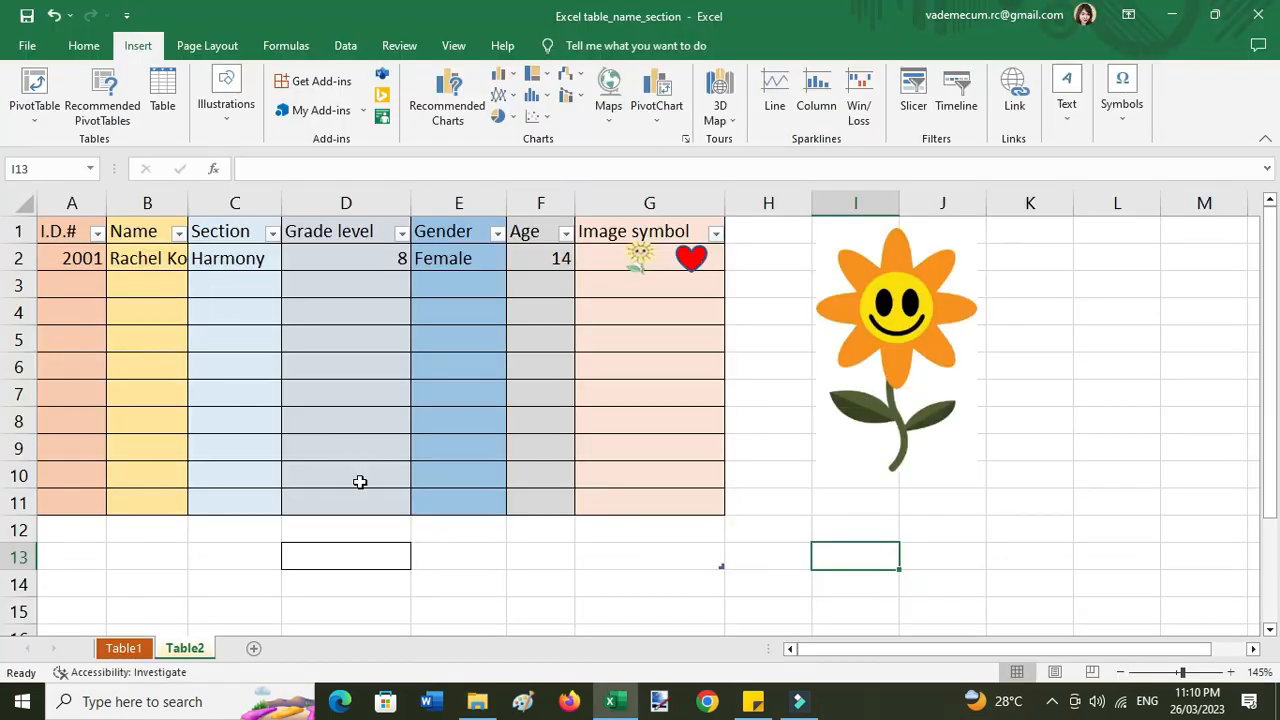
pyautogui.click(124, 648)
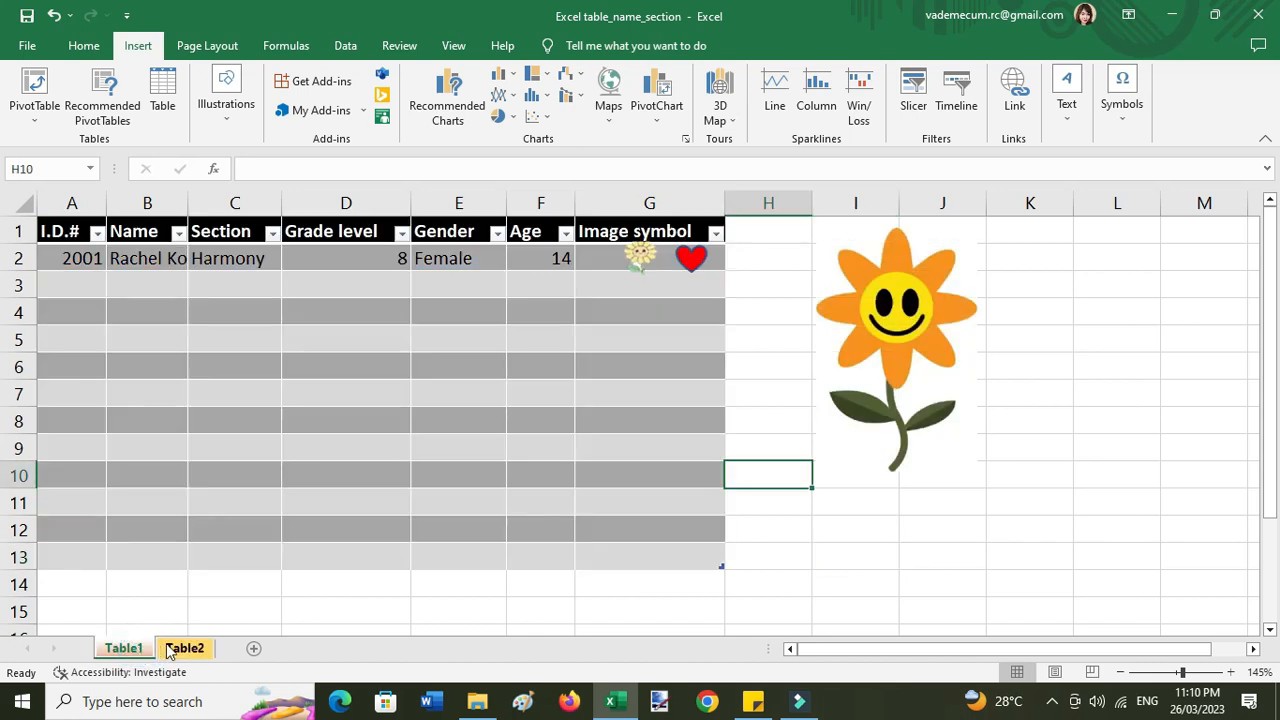
pyautogui.click(176, 648)
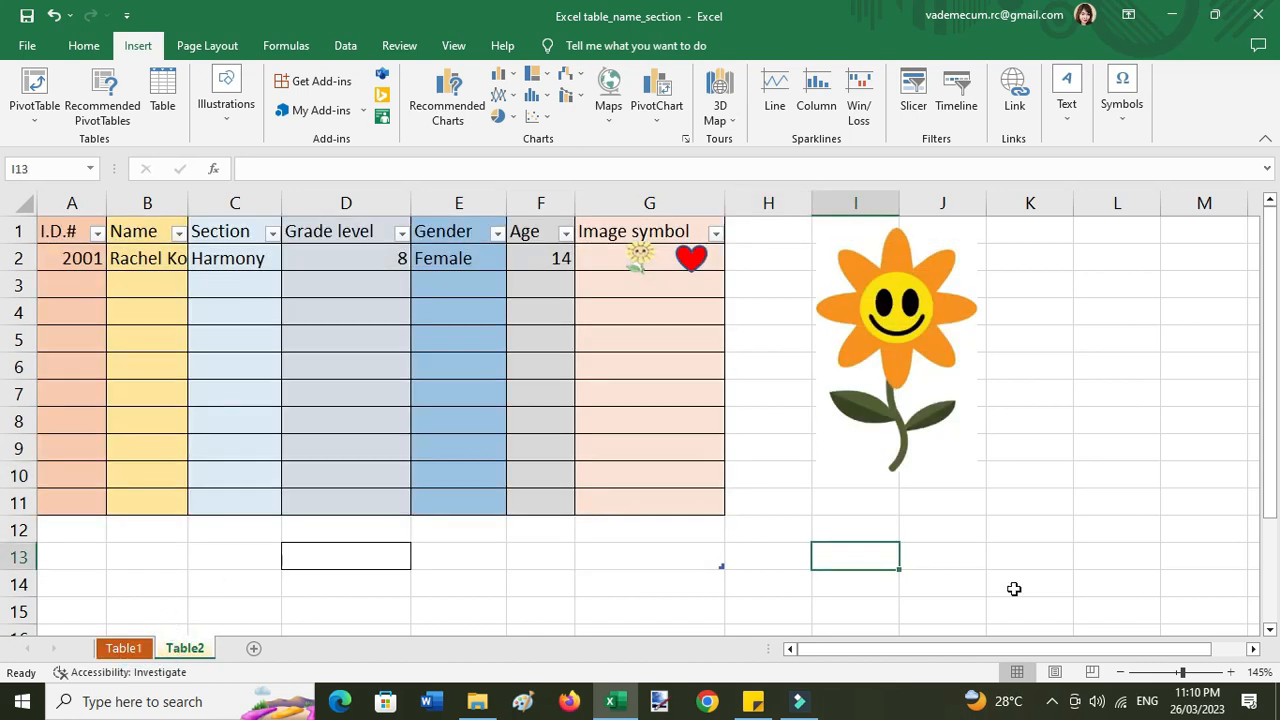